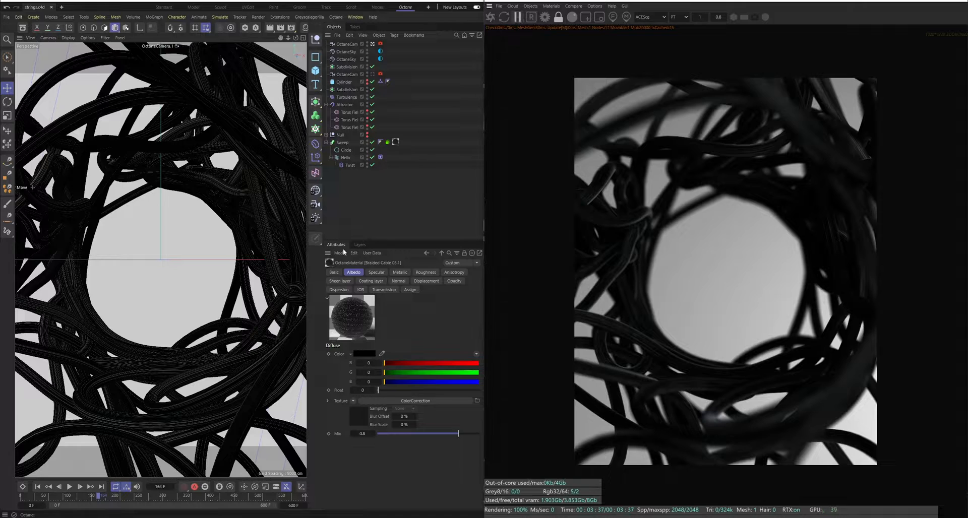
- Play the cable simulation from frame 0 and set the viewport display to Hidden Line
drag(98, 494, 20, 496)
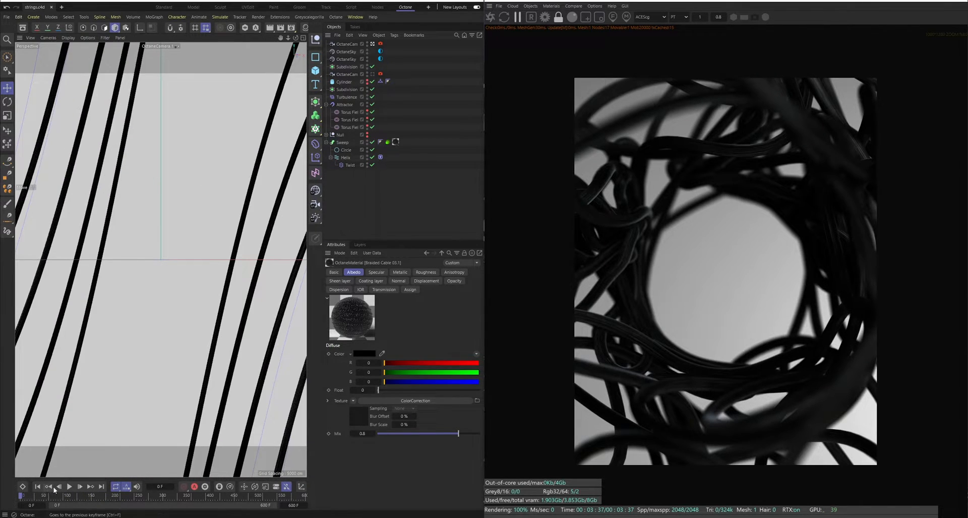
click(70, 487)
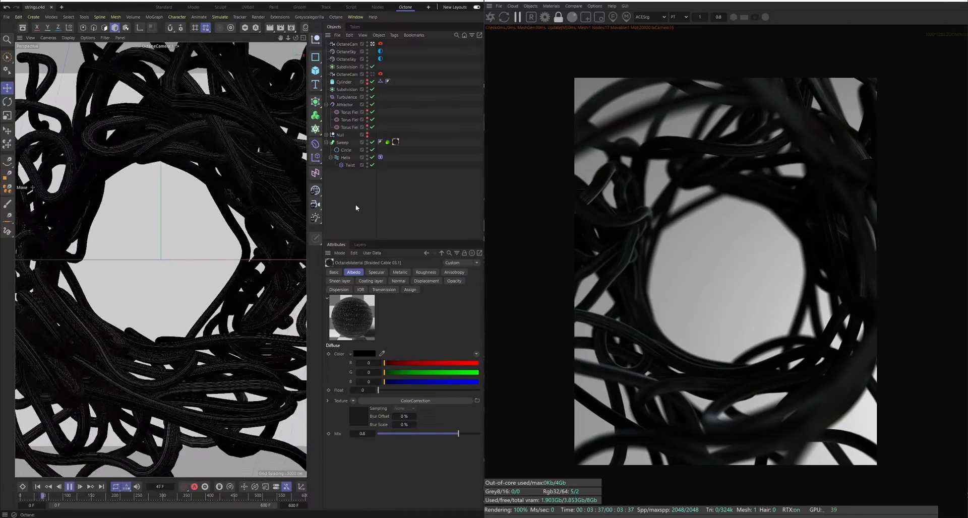
click(69, 38)
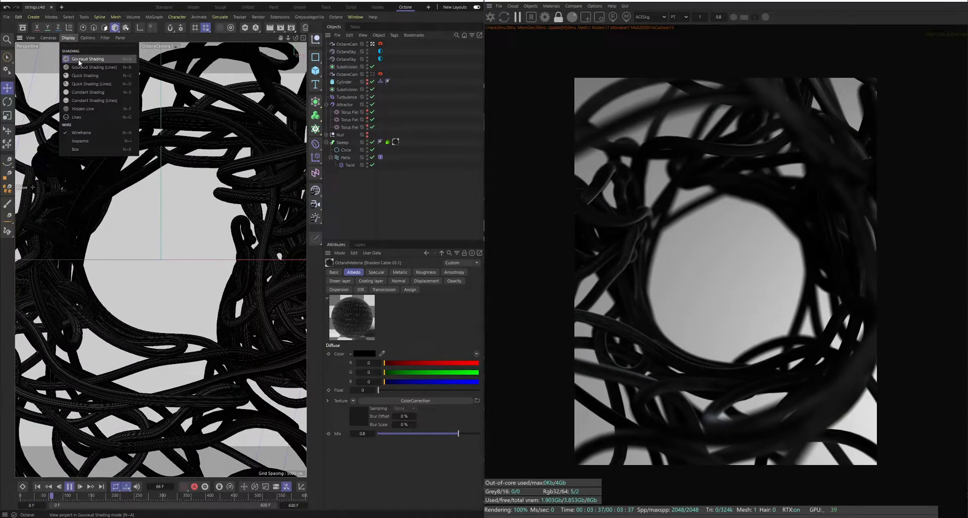
click(86, 109)
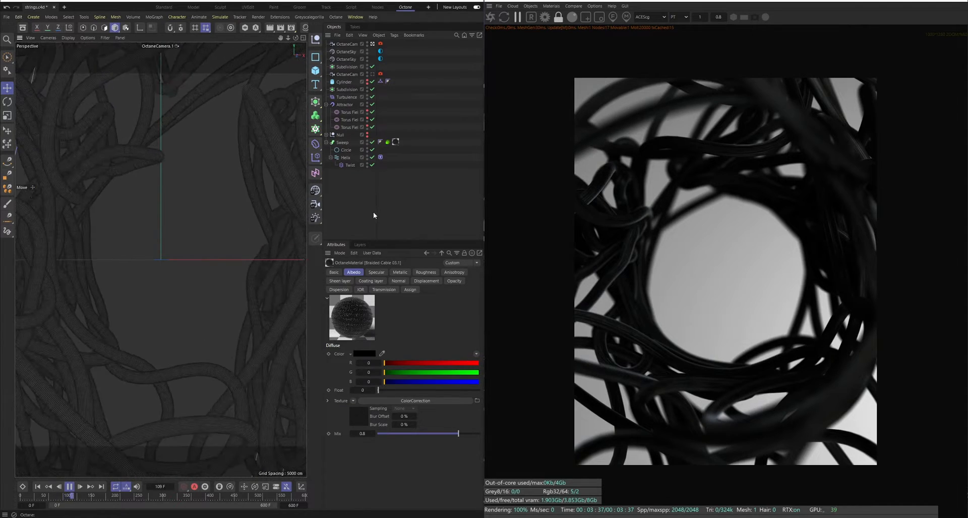
- Leave the Octane camera, view the cables from the side and return the viewport to Gouraud Shading
click(372, 44)
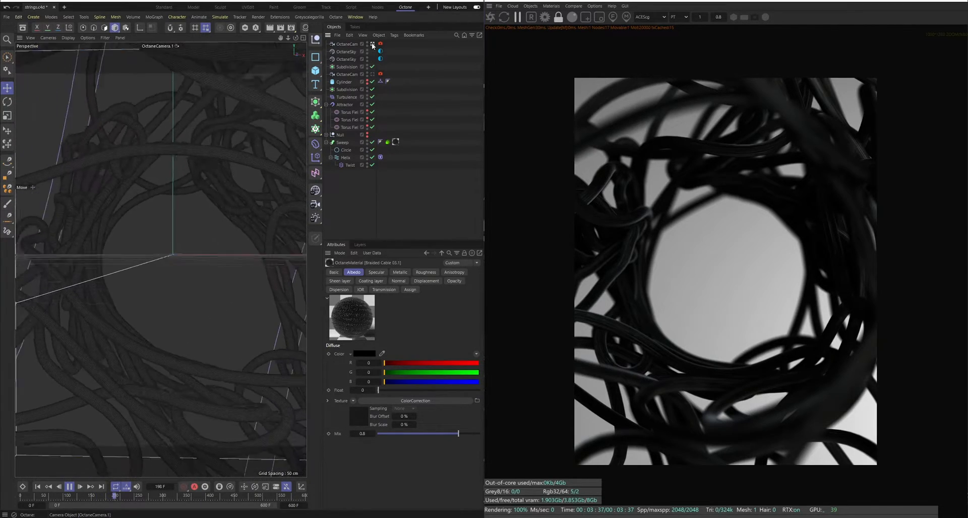
key(v)
drag(288, 38, 399, 40)
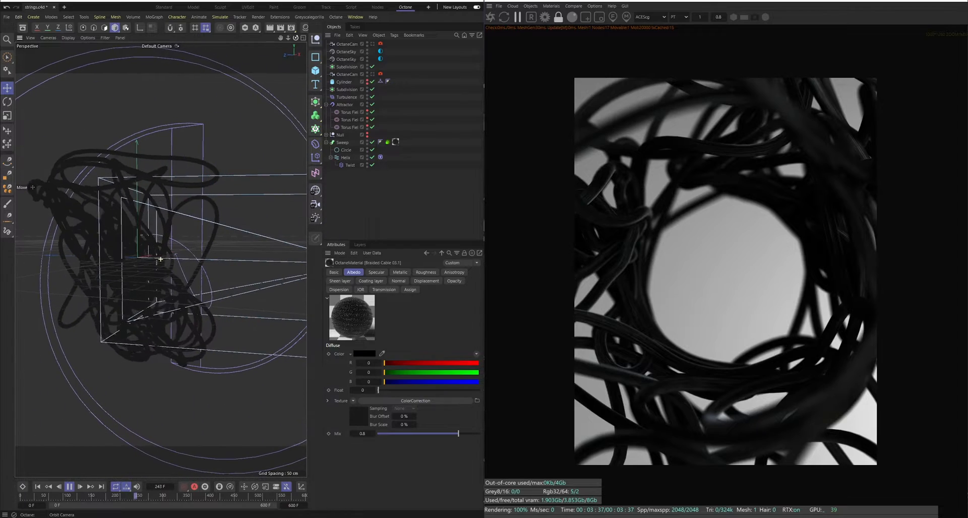
click(68, 39)
click(74, 57)
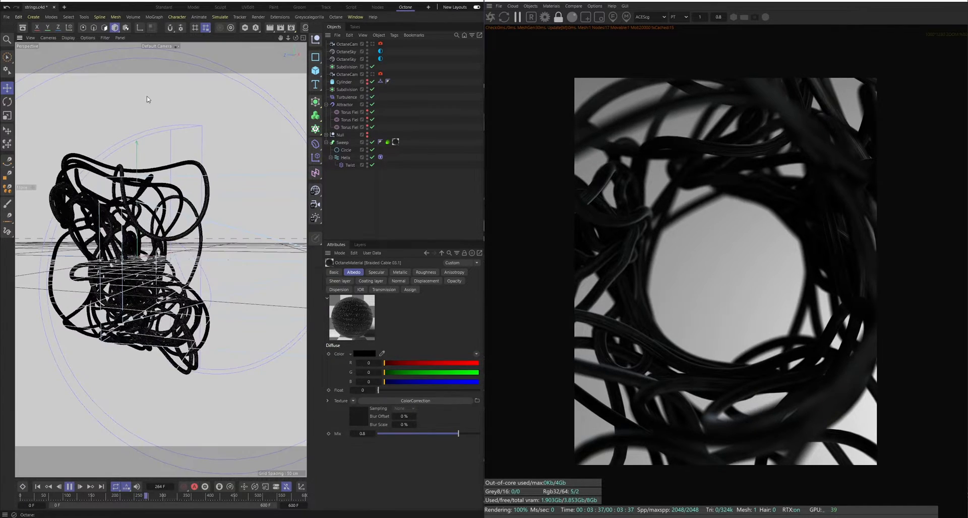
- Briefly show the hidden cylinder running through the cables, and hide it again
drag(296, 38, 267, 58)
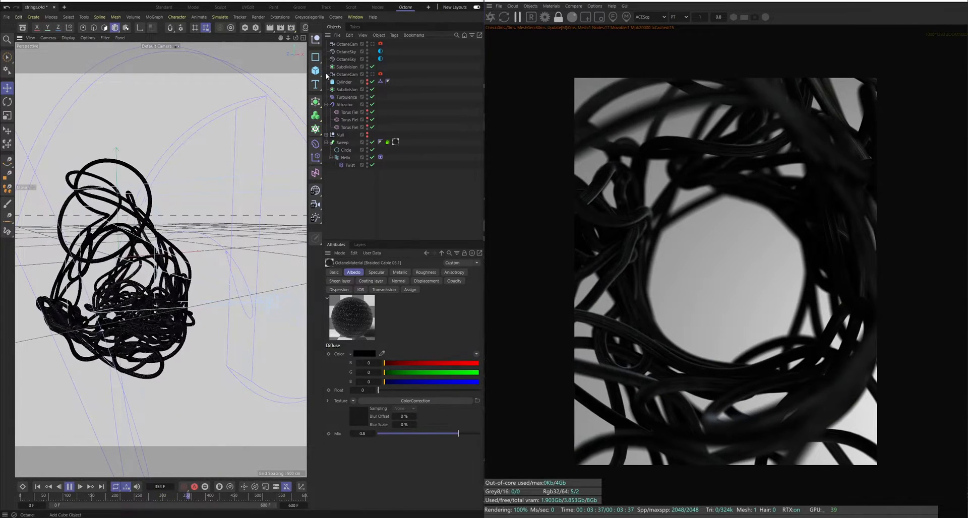
click(367, 81)
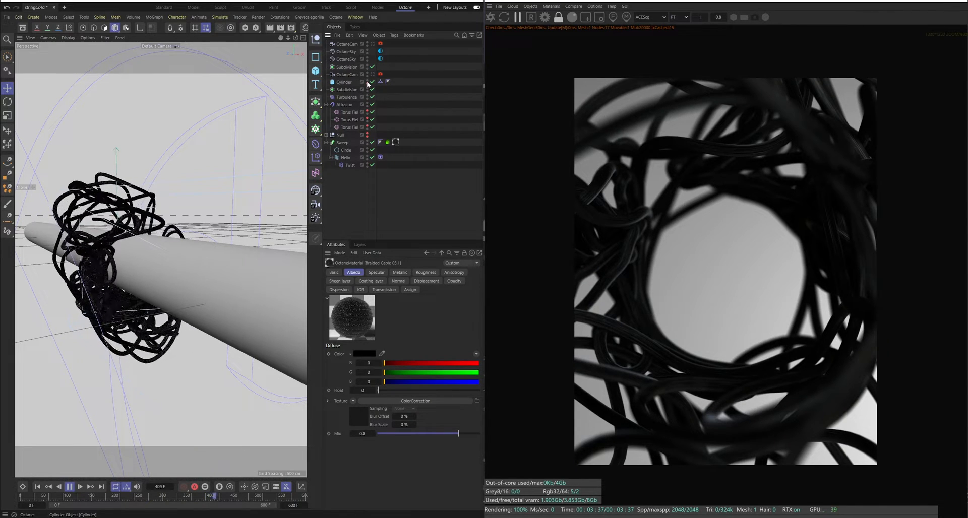
click(367, 82)
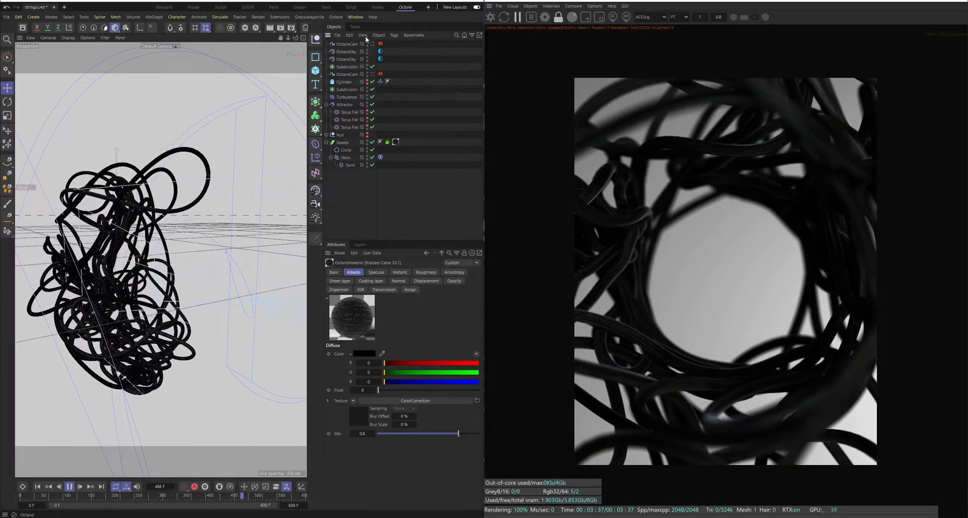
- Look through the Octane camera again, stop the playback and go to frame 245
click(372, 44)
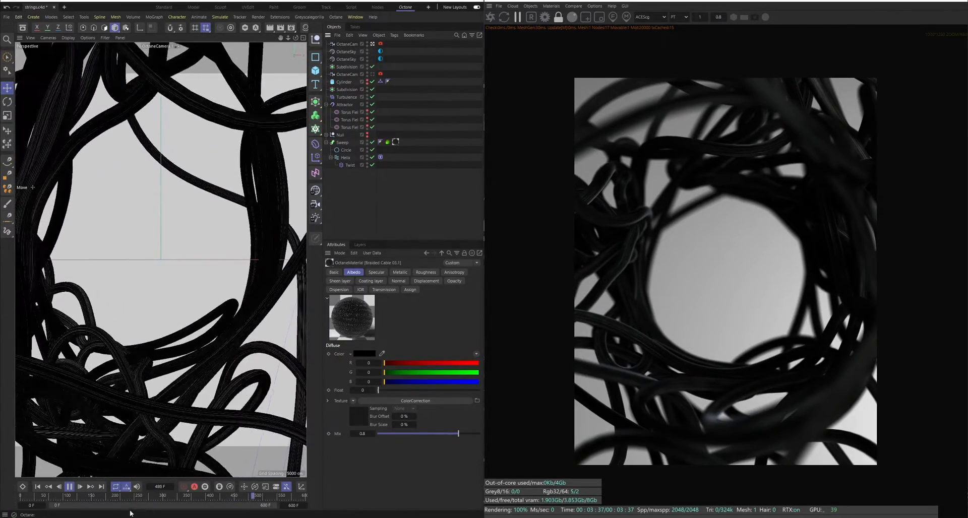
click(70, 487)
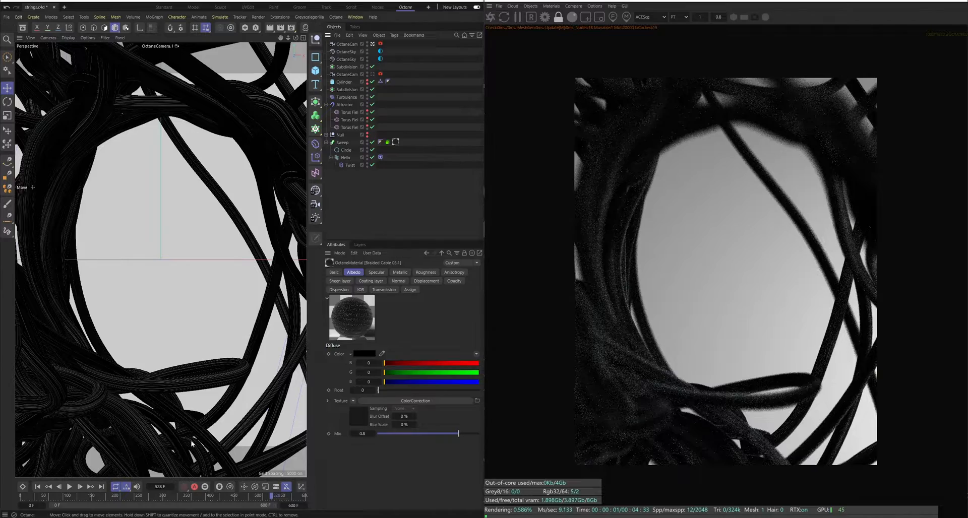
drag(146, 495, 138, 494)
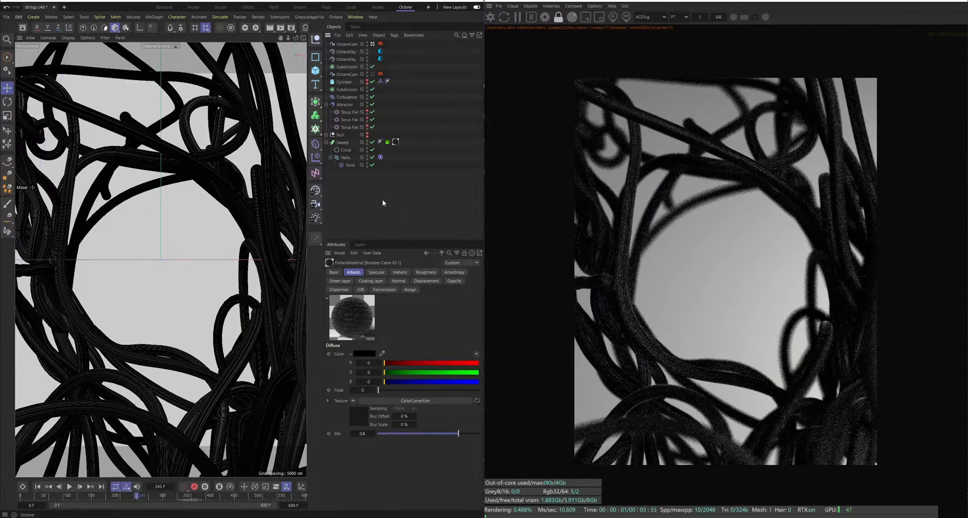
- Create a new empty project, put the render viewer window away and maximize the main program window
click(7, 17)
click(12, 30)
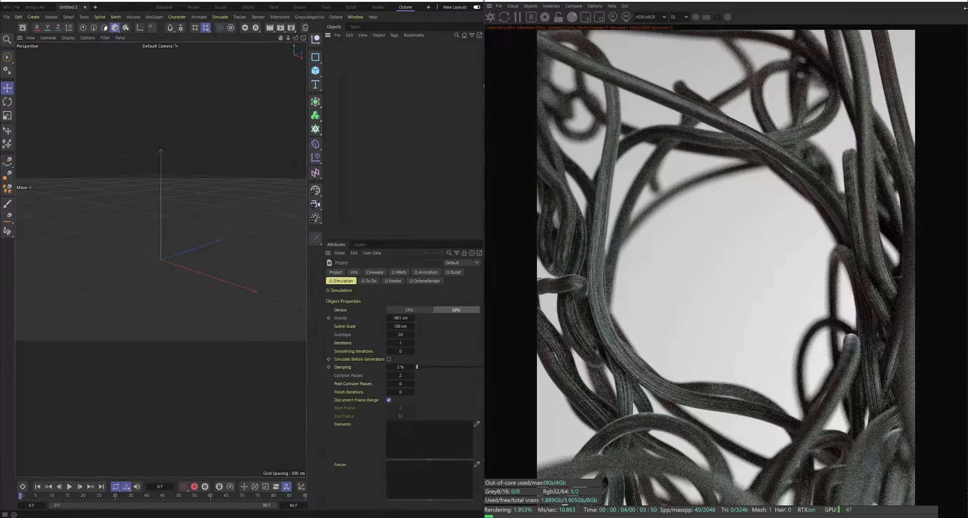
click(953, 1)
drag(296, 1, 497, 3)
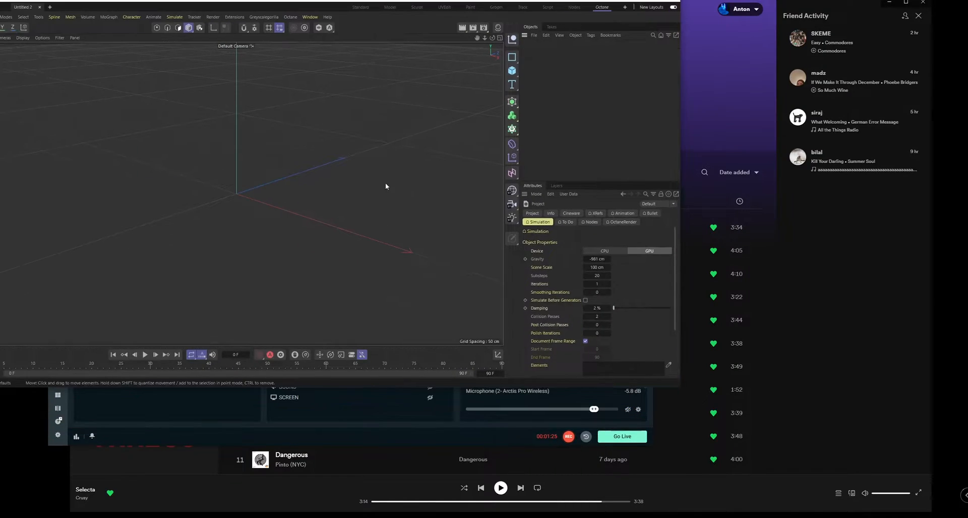
drag(419, 1, 499, 1)
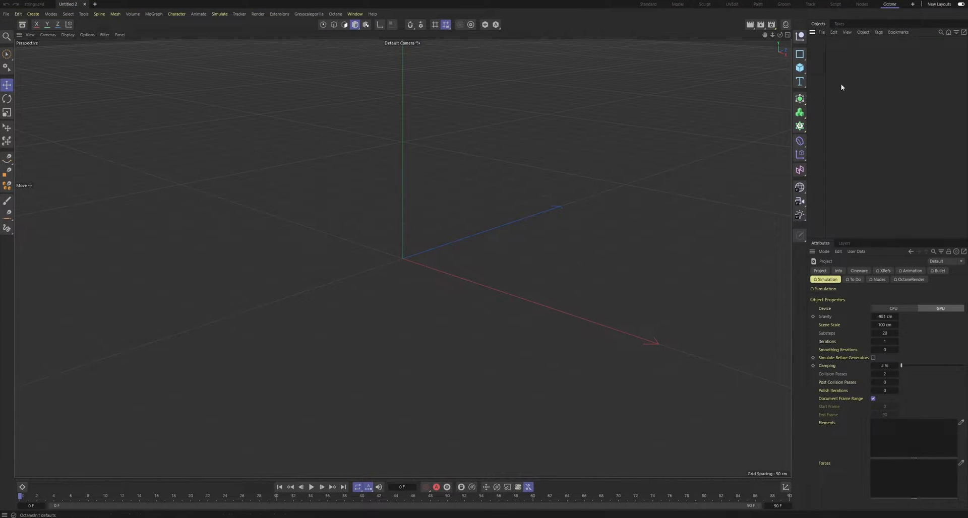
- Add a Helix spline with a start angle of -720° and a height of about 292 cm
drag(780, 35, 834, 16)
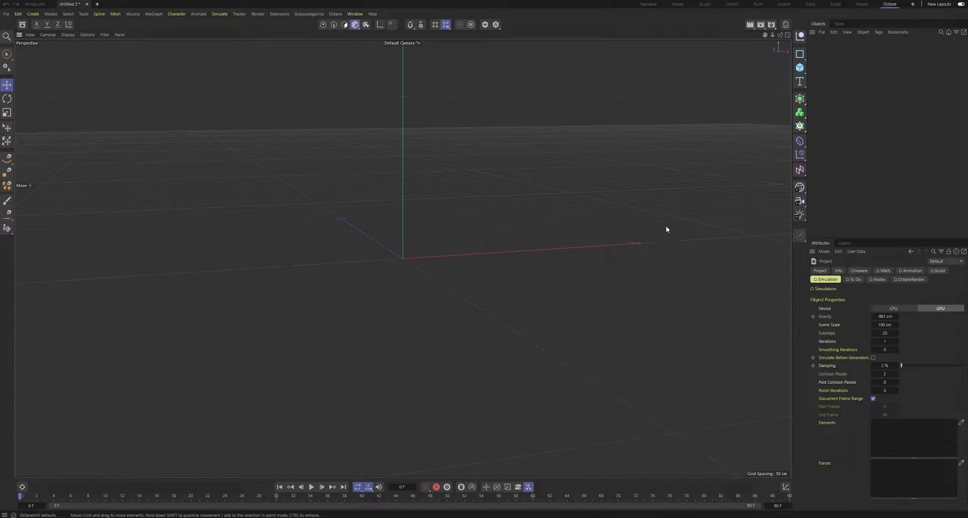
click(802, 59)
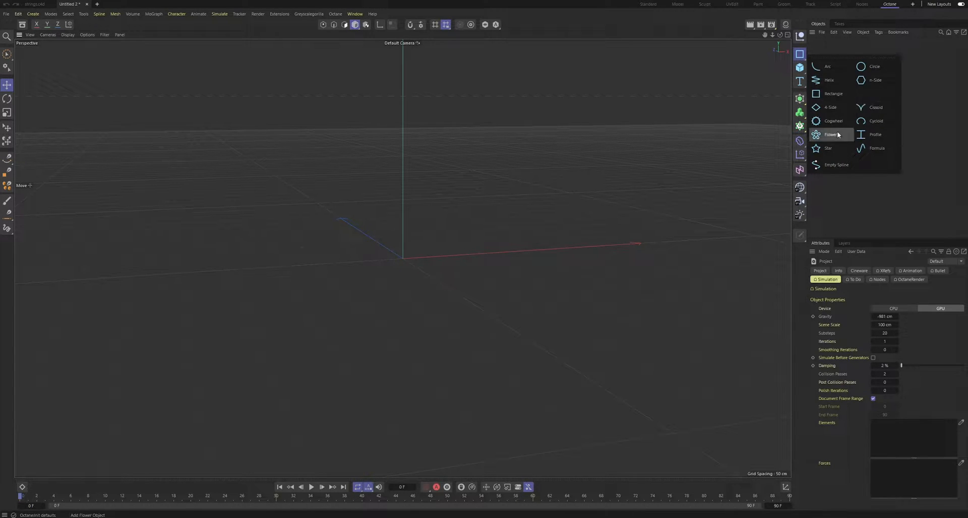
click(833, 80)
scroll(574, 247, down, 3)
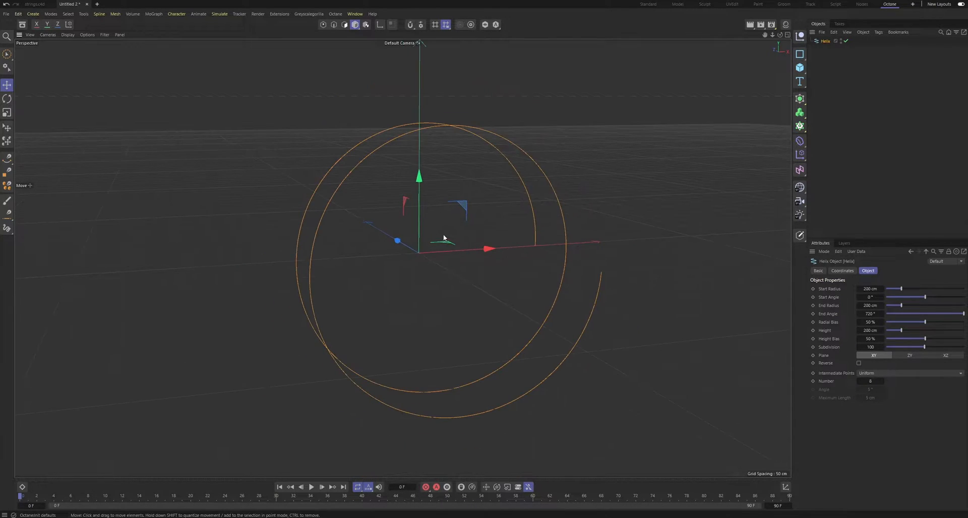
drag(779, 34, 763, 203)
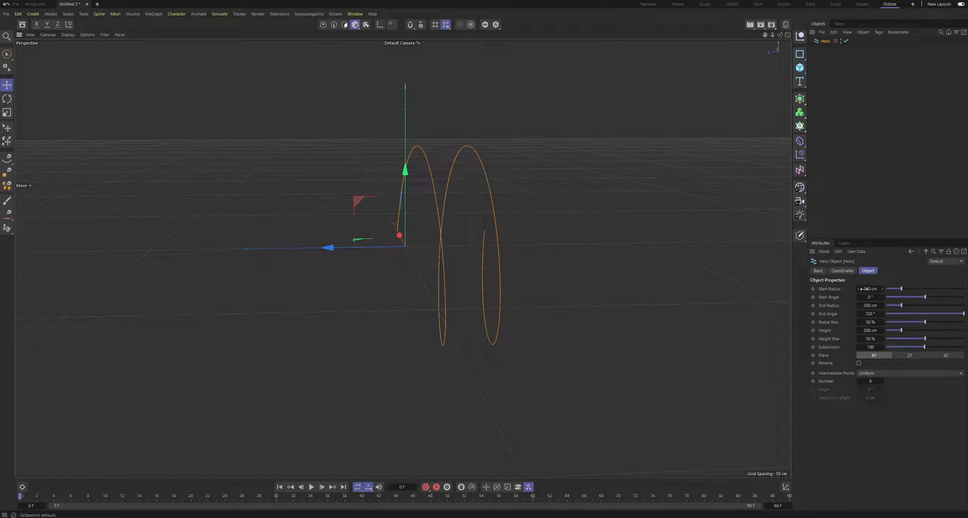
drag(925, 300, 874, 297)
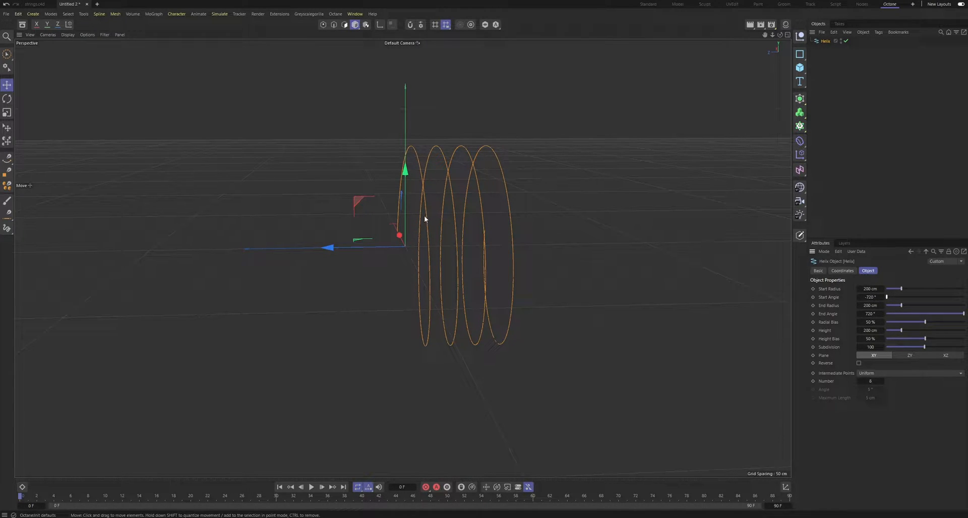
drag(779, 36, 723, 53)
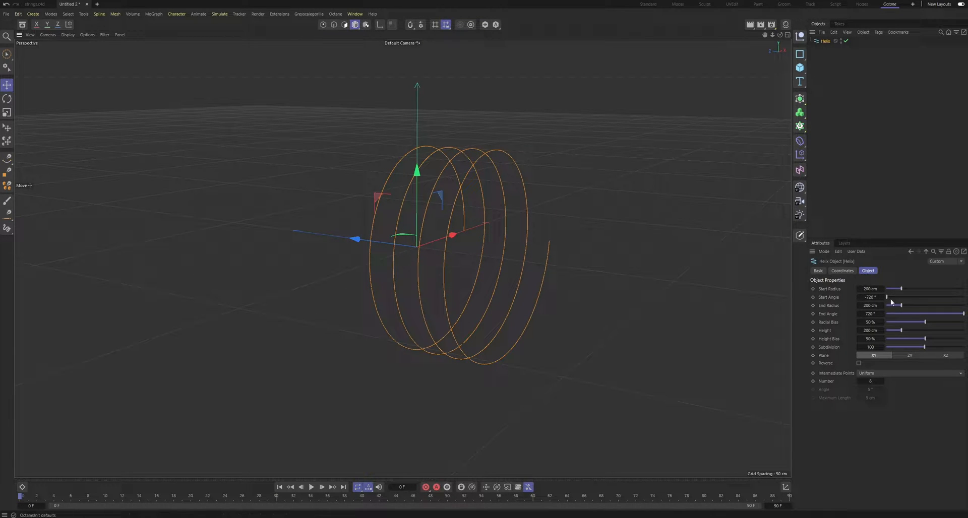
drag(900, 333, 908, 334)
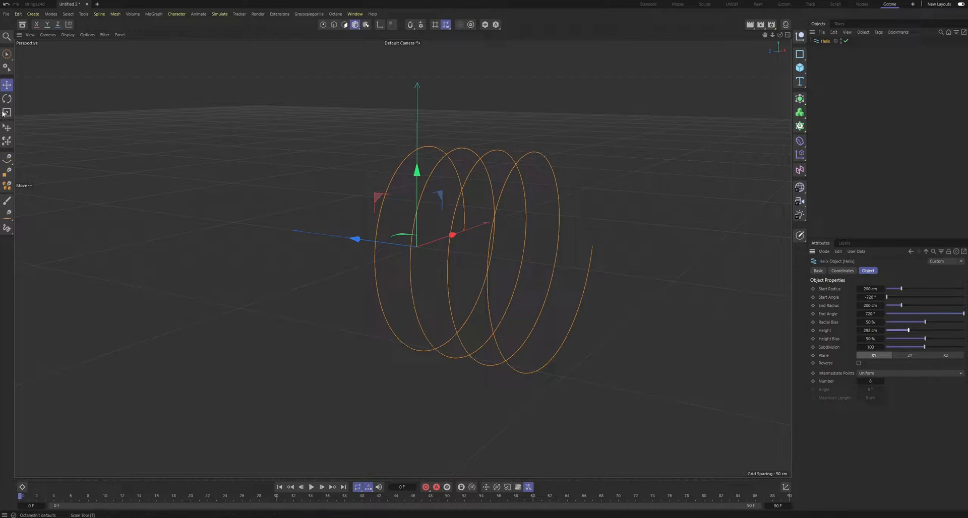
- Scale the helix up uniformly to a radius of about 327 cm and a height of about 477 cm
key(t)
drag(415, 174, 434, 126)
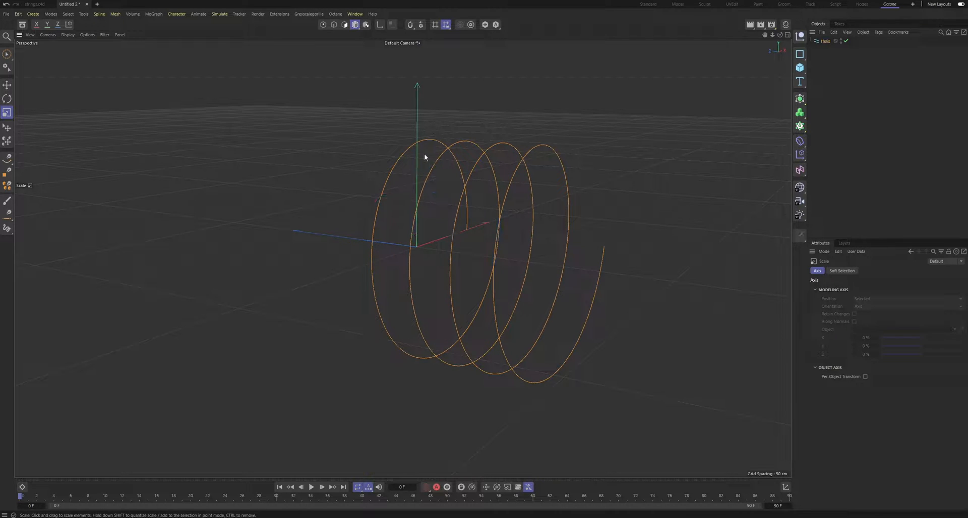
click(449, 241)
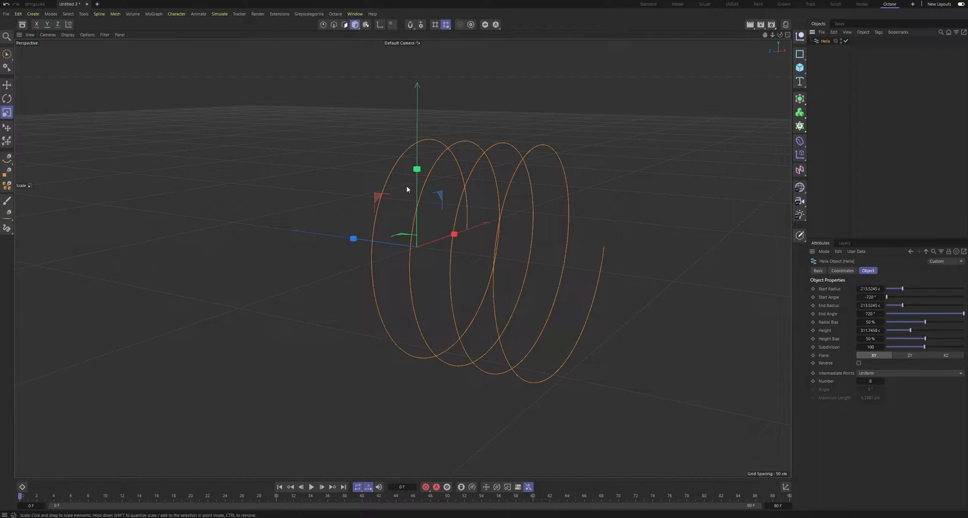
drag(416, 169, 417, 131)
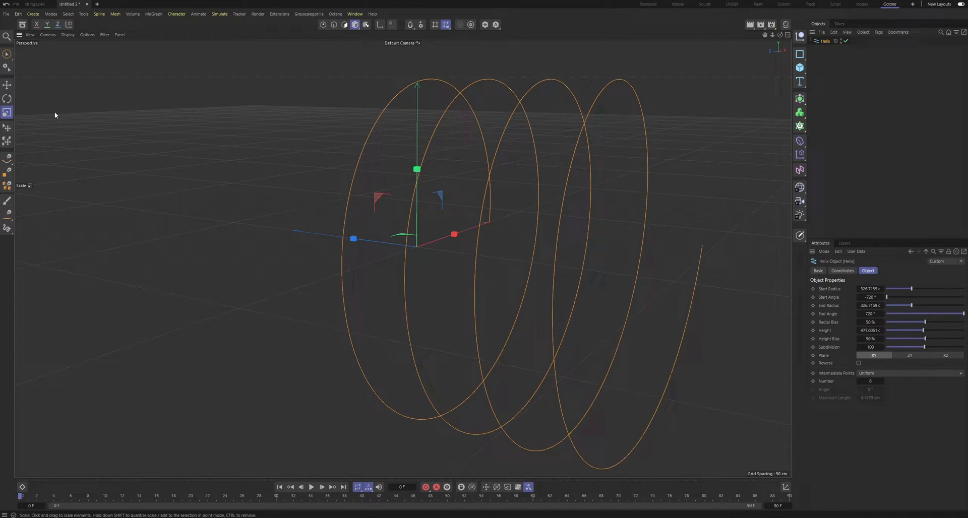
- Move the helix along its Z axis until its coils are roughly centred on the world origin
click(8, 87)
drag(374, 245, 305, 223)
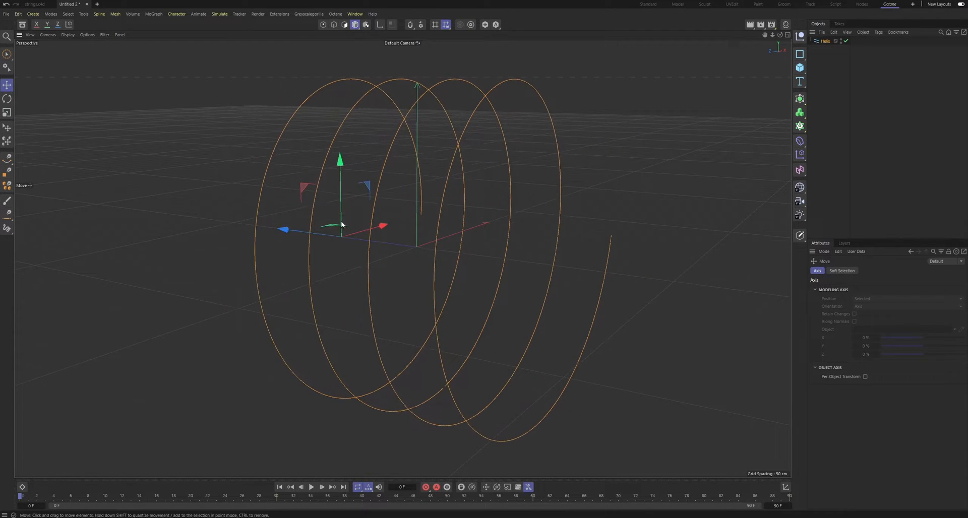
drag(781, 34, 958, 11)
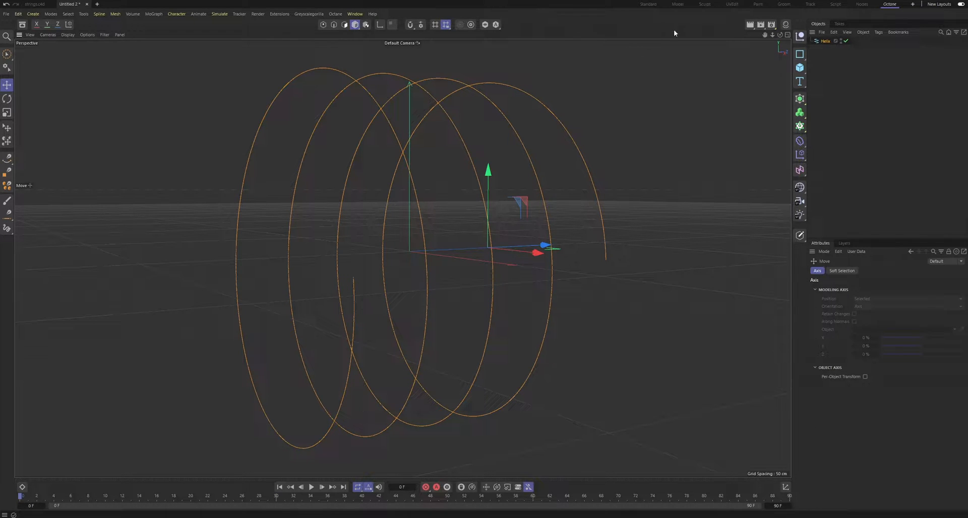
- Set the project's end frame to 300
drag(780, 35, 757, 46)
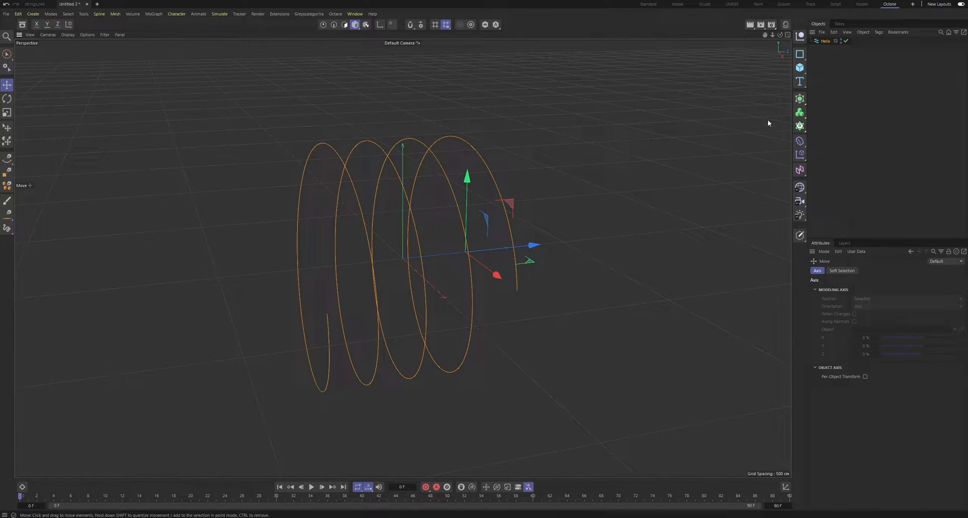
double_click(779, 506)
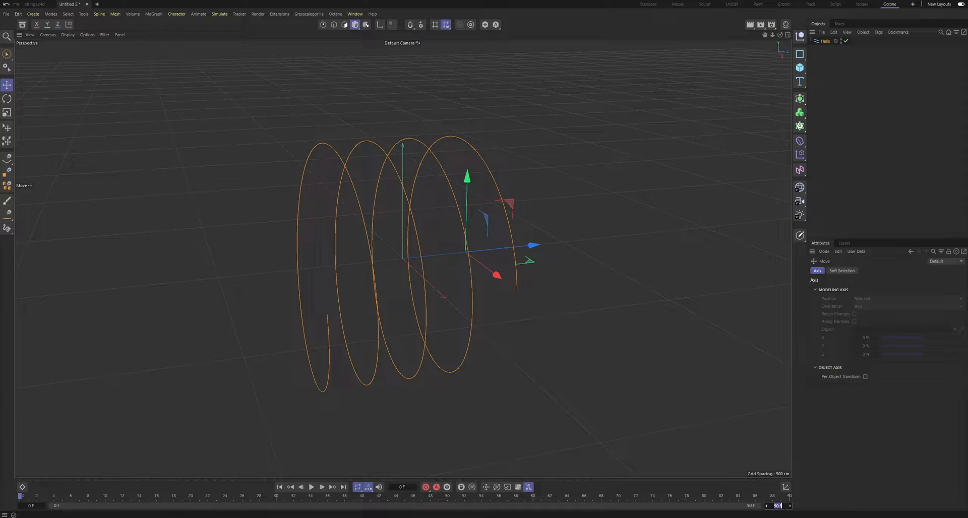
text(300)
key(Return)
click(824, 135)
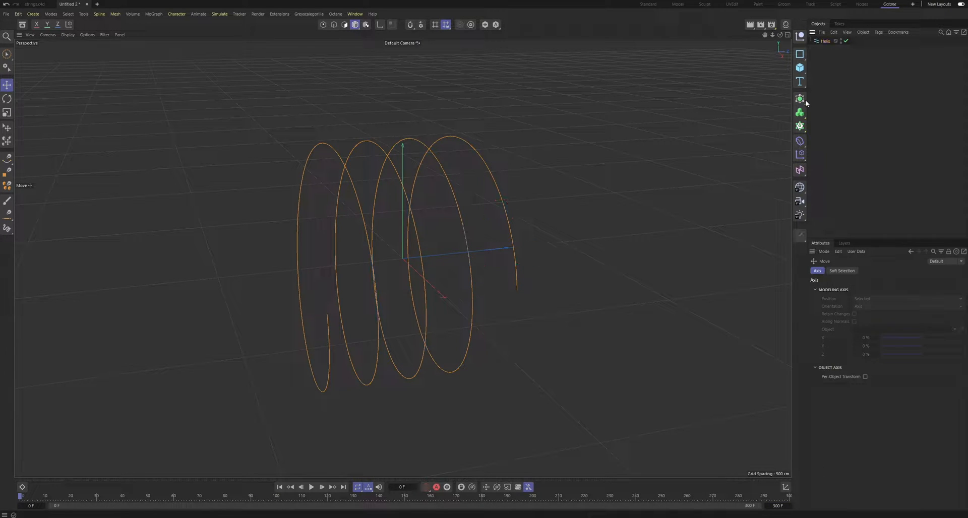
- Add a Circle spline at the world origin, inside the helix
click(825, 41)
click(800, 54)
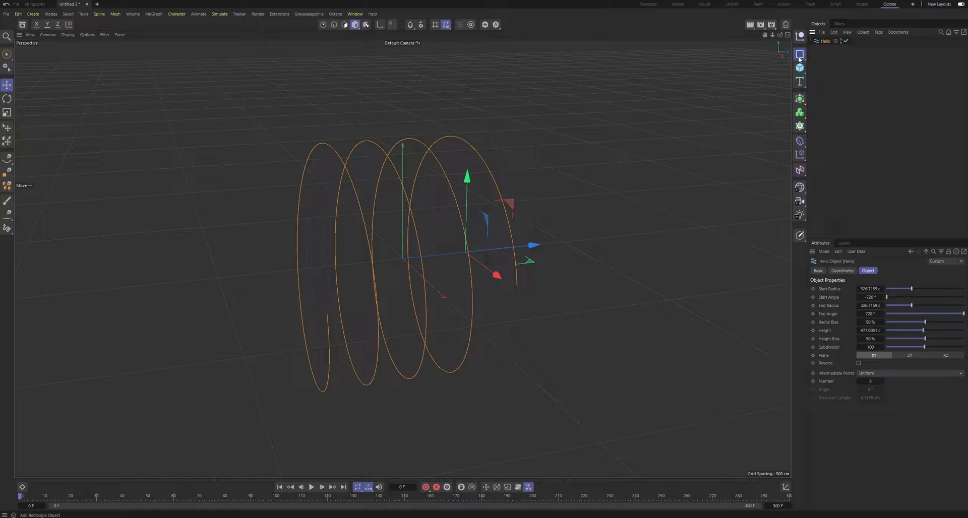
click(860, 75)
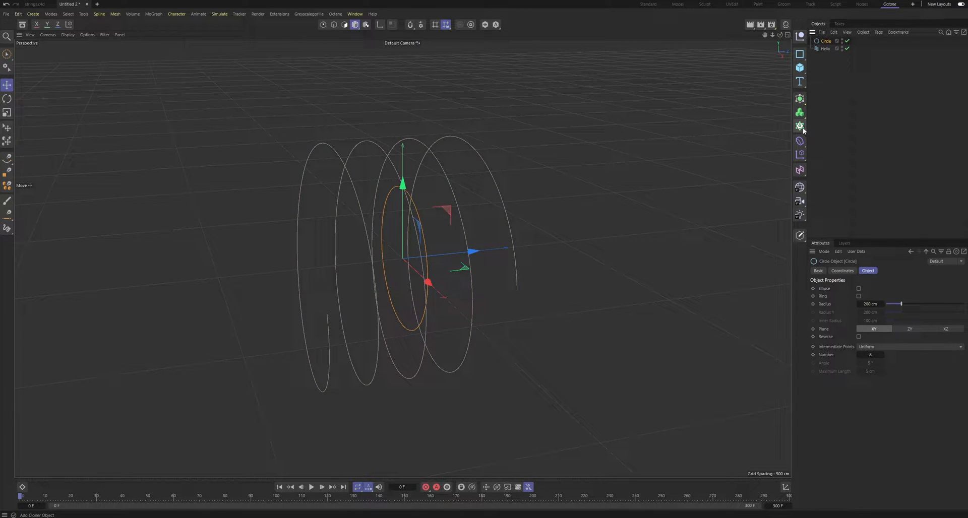
alt+drag(388, 258, 479, 250)
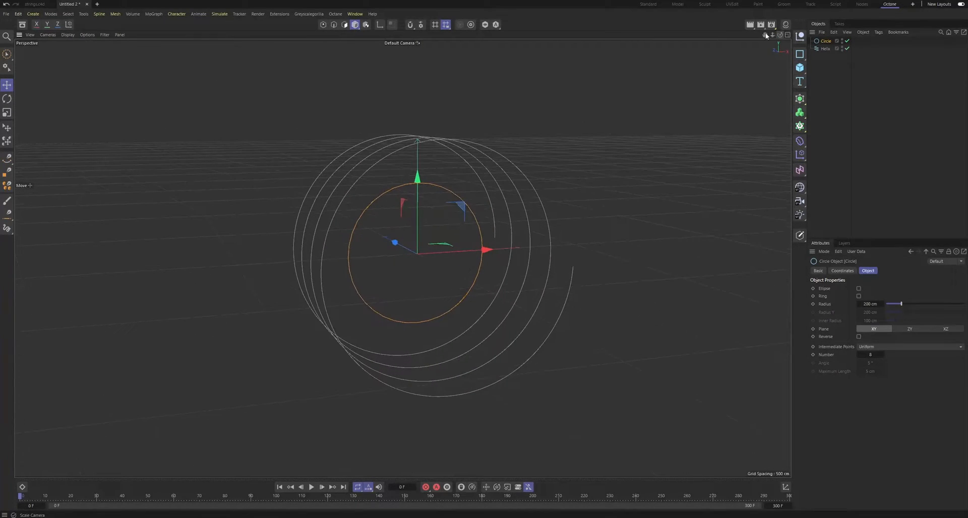
drag(772, 35, 775, 66)
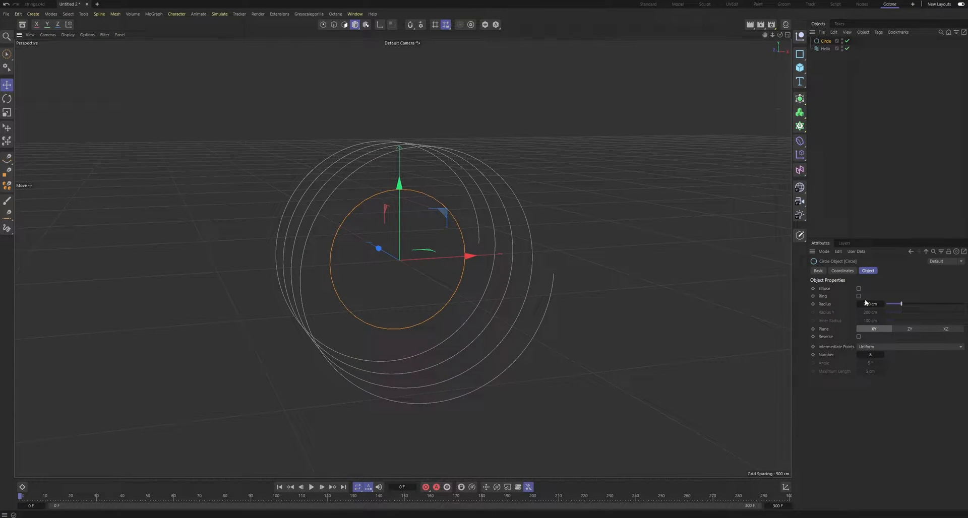
- Set the circle spline's radius to 10 cm
double_click(865, 303)
text(10)
key(Return)
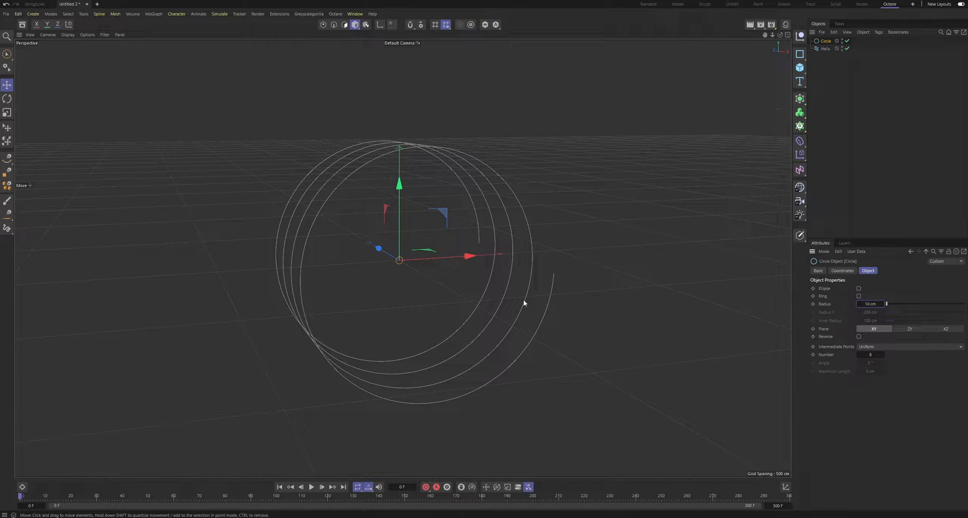
- Add a Sweep generator and nest the circle and helix under it to build a tube along the helix
click(827, 78)
click(800, 99)
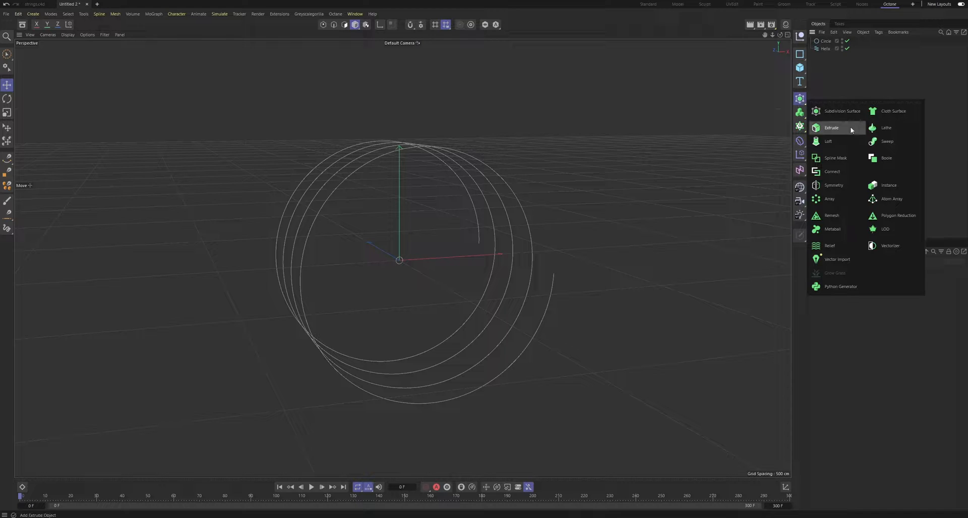
click(887, 144)
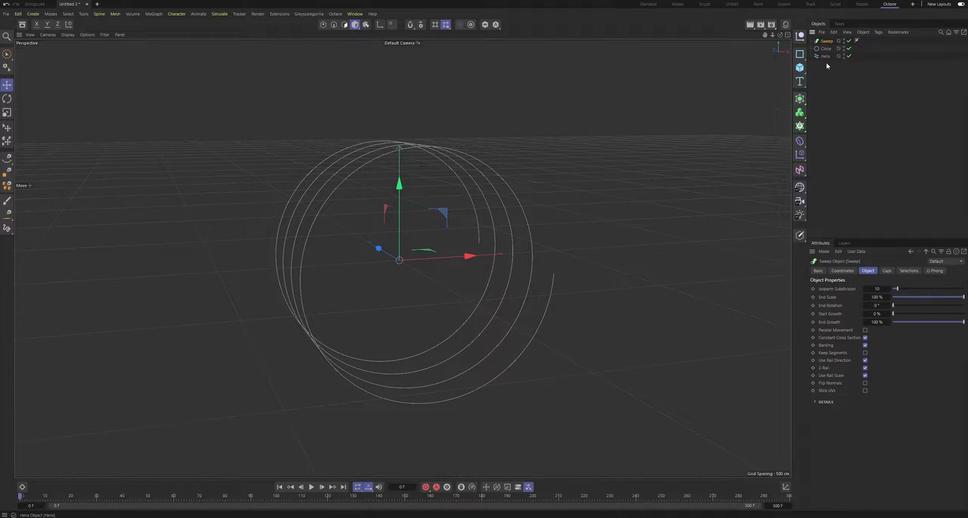
click(826, 56)
shift+click(825, 49)
drag(825, 49, 656, 55)
click(845, 120)
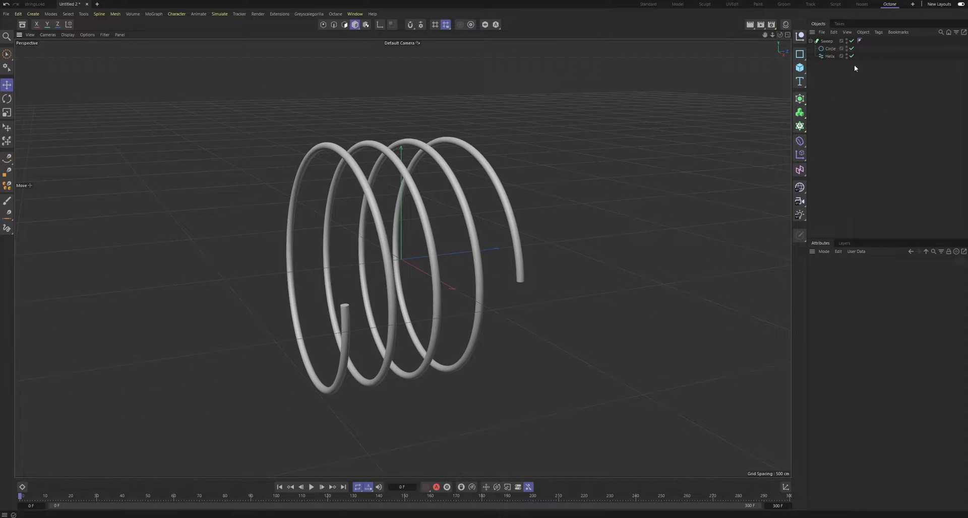
- Reduce the radius of the sweep's profile circle to 6 cm for a thinner cable
click(829, 48)
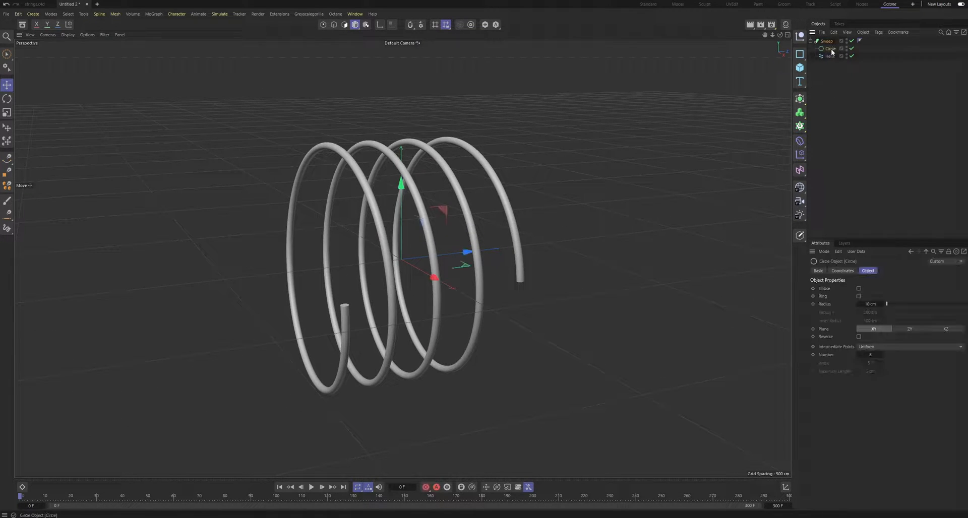
click(871, 306)
text(5)
key(Return)
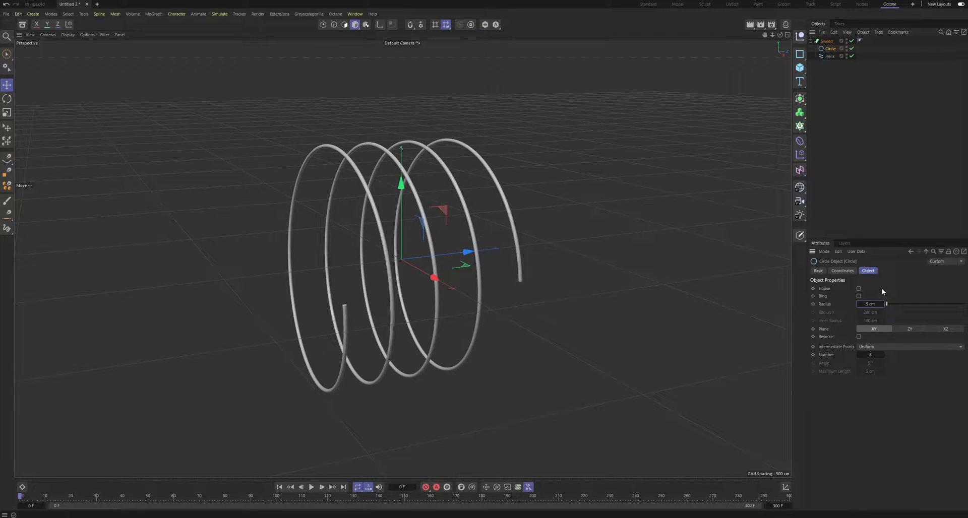
click(873, 305)
text(0)
key(Return)
drag(871, 305, 878, 305)
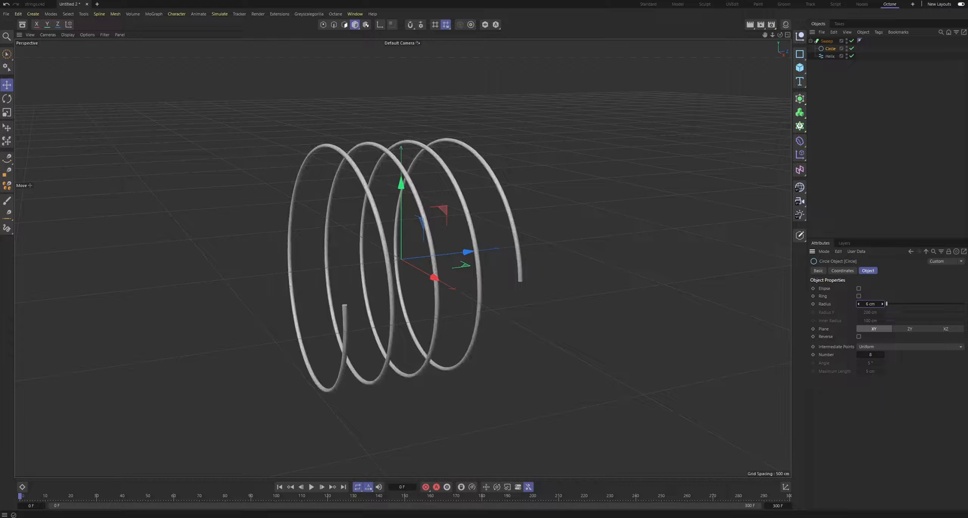
click(845, 194)
mouse_move(765, 35)
mouse_down()
mouse_move(775, 30)
mouse_move(761, 31)
mouse_up()
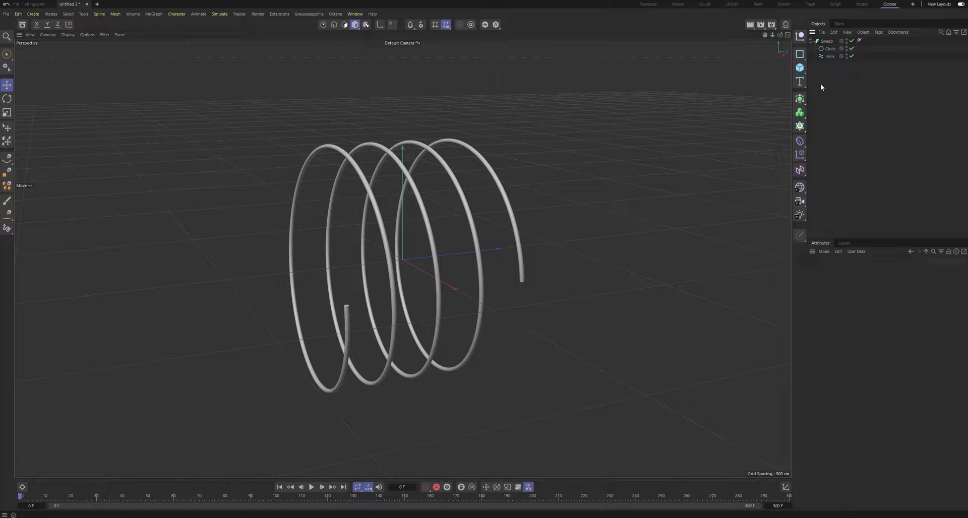
- Take the helix out of the Sweep and add a Twist deformer as the helix's child
click(828, 59)
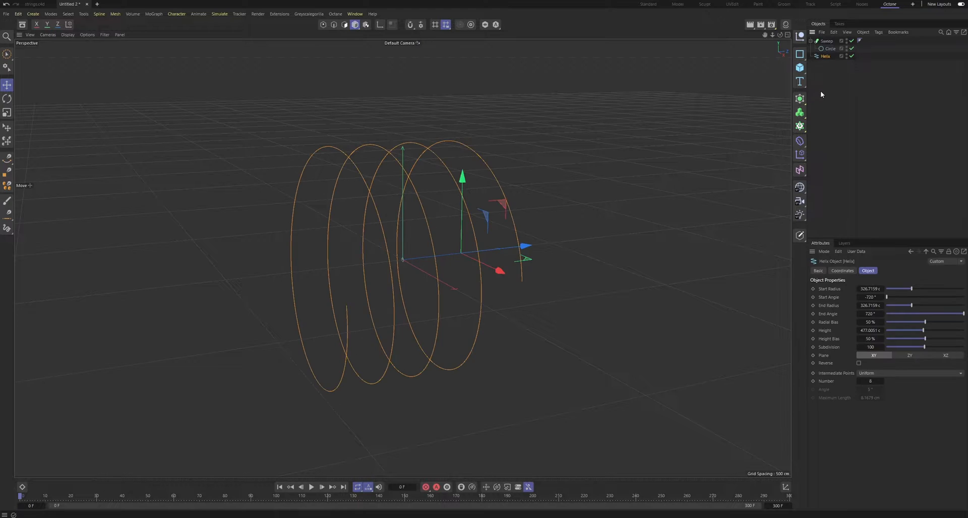
click(822, 56)
click(800, 143)
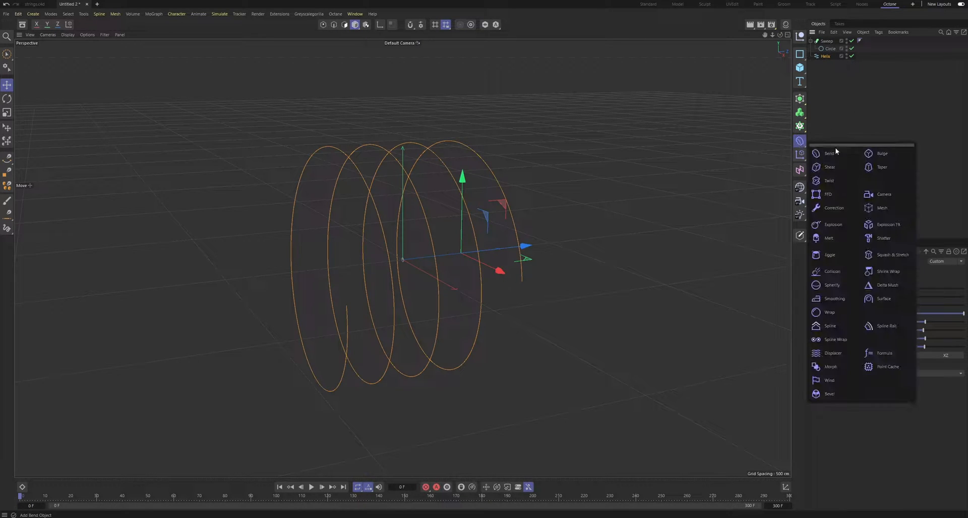
click(836, 180)
drag(824, 41, 826, 67)
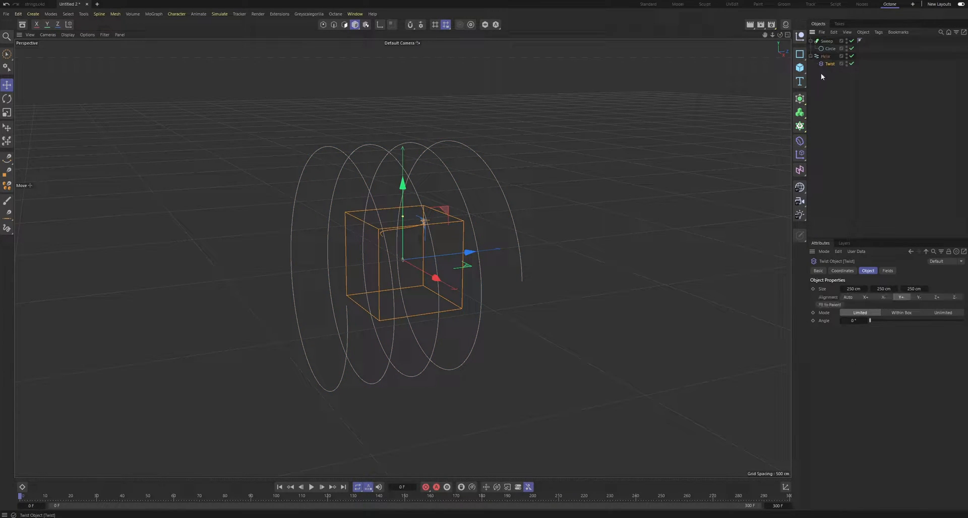
- Fit the Twist deformer to its parent with an angle of 360° and hide its cage in the viewport
click(830, 304)
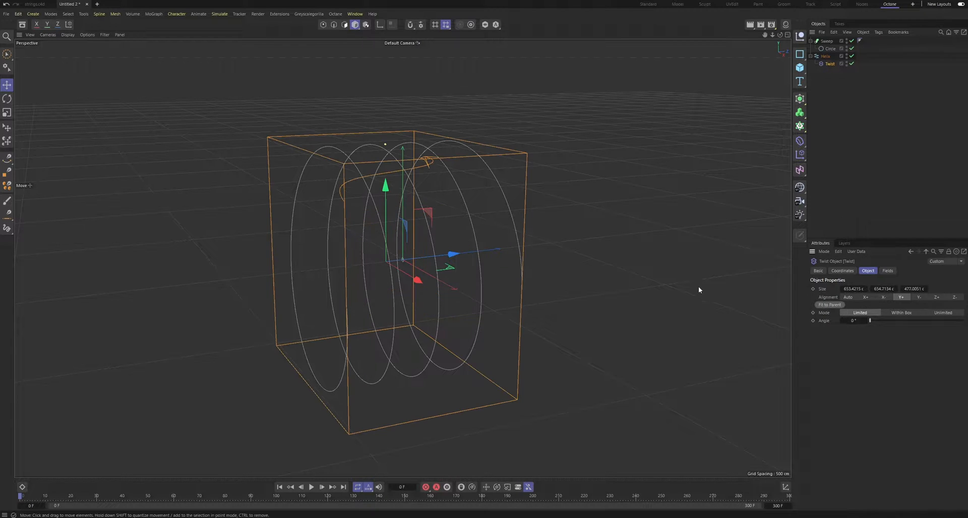
drag(873, 322, 967, 328)
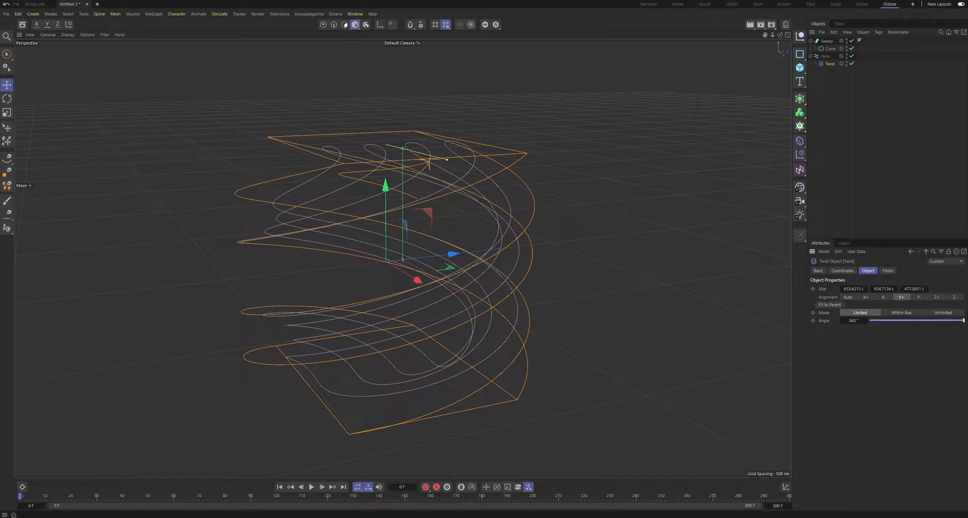
click(845, 127)
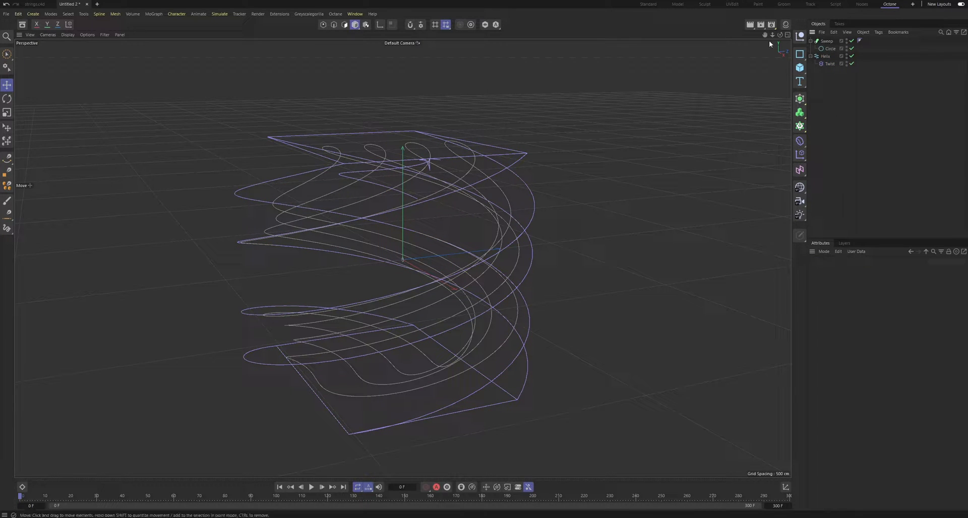
click(847, 63)
drag(780, 35, 402, 258)
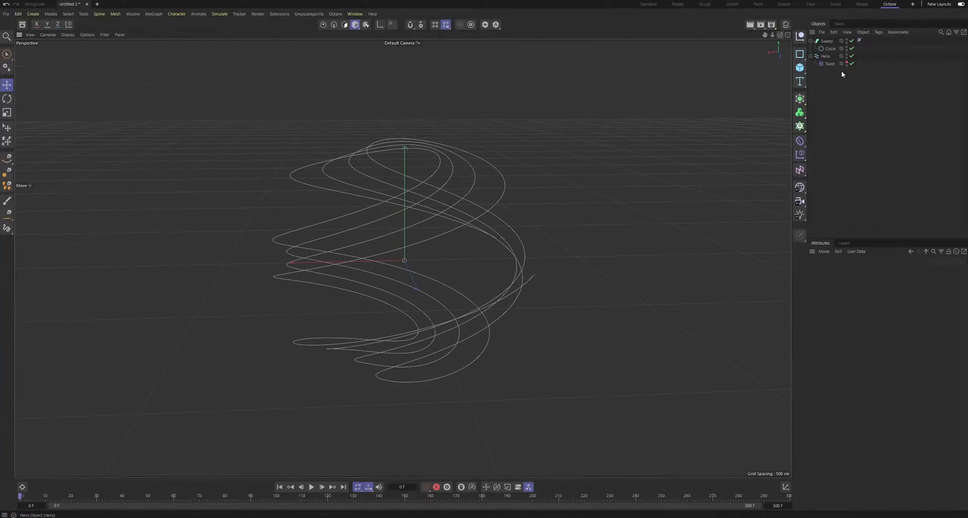
- Set the helix's height bias to 61%, undoing the trial changes to its height and radial bias
click(824, 55)
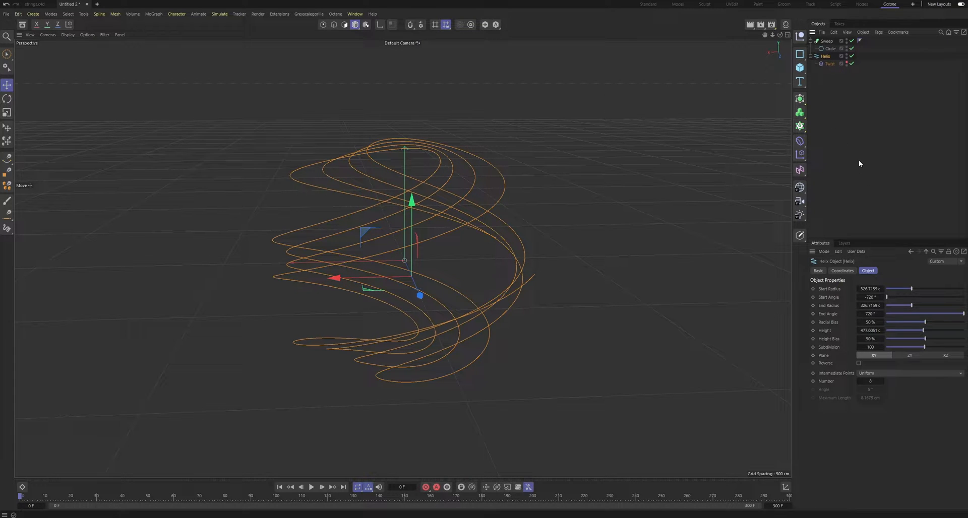
mouse_move(924, 333)
mouse_down()
mouse_move(940, 333)
mouse_move(917, 336)
mouse_up()
key(ctrl+z)
mouse_move(925, 339)
mouse_down()
mouse_move(964, 340)
mouse_move(910, 339)
mouse_move(934, 340)
mouse_move(902, 349)
mouse_move(960, 352)
mouse_move(931, 348)
mouse_up()
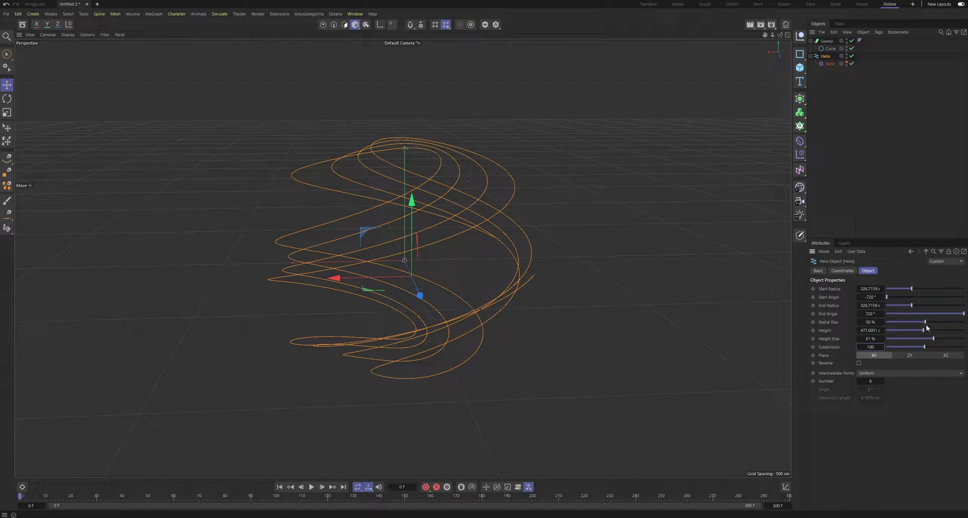
drag(925, 322, 912, 330)
key(ctrl+z)
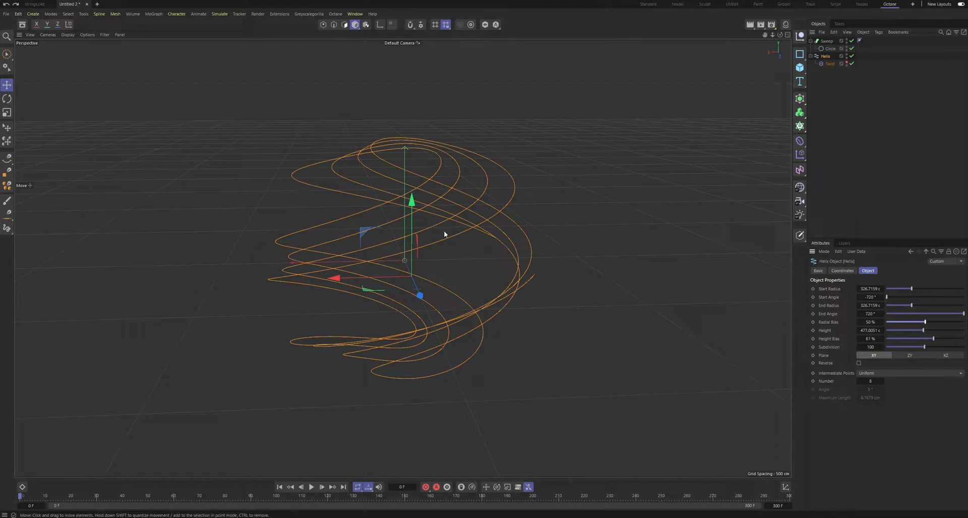
- Slightly increase the end radius of the helix
mouse_move(907, 306)
mouse_down()
mouse_move(944, 312)
mouse_move(926, 319)
mouse_move(917, 305)
mouse_up()
key(ctrl+z)
click(871, 192)
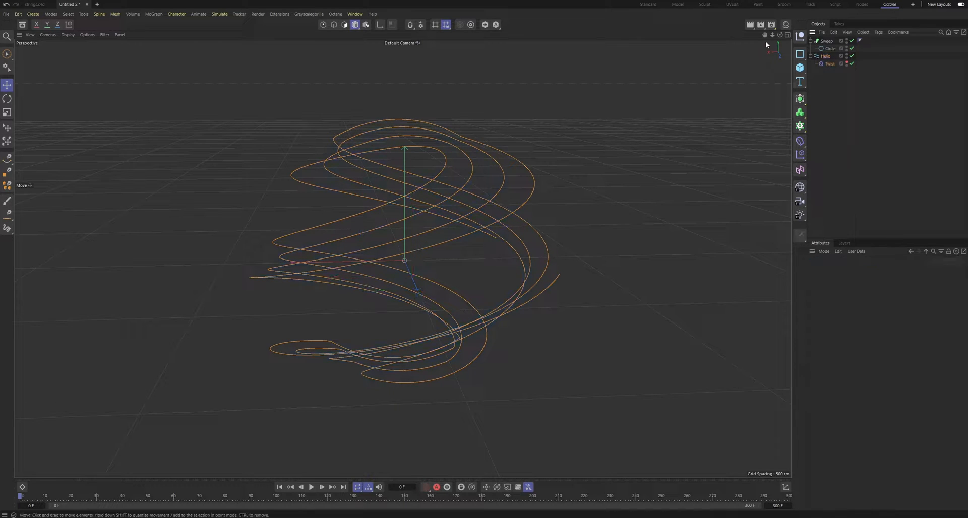
- Put the twisted helix back under the Sweep as its path, below the circle
drag(780, 34, 721, 43)
drag(824, 56, 829, 52)
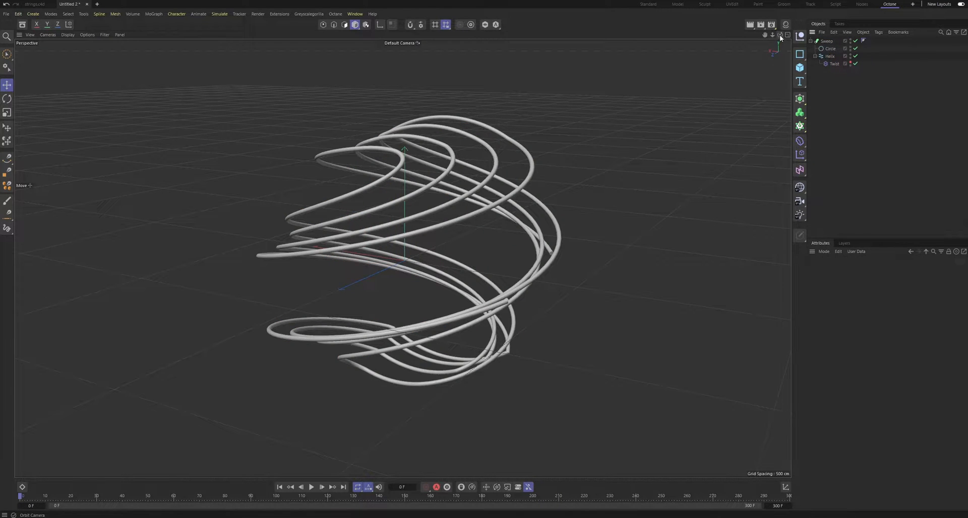
drag(780, 34, 751, 38)
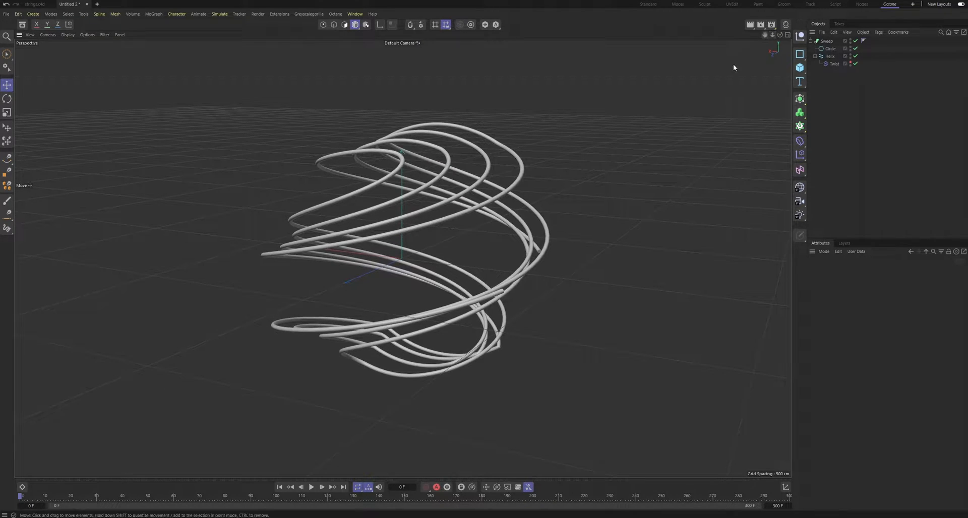
- Add a Rope simulation tag to the helix
right_click(825, 56)
mouse_move(846, 168)
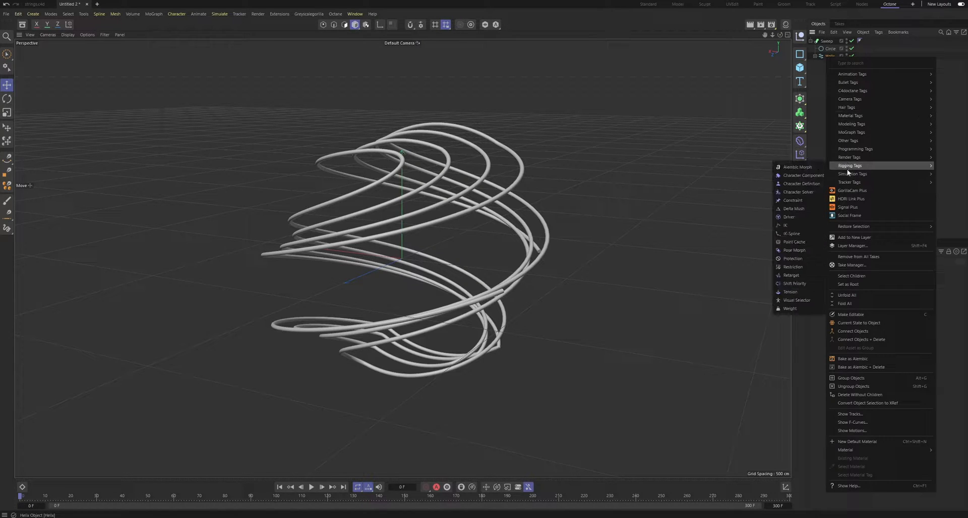
click(804, 190)
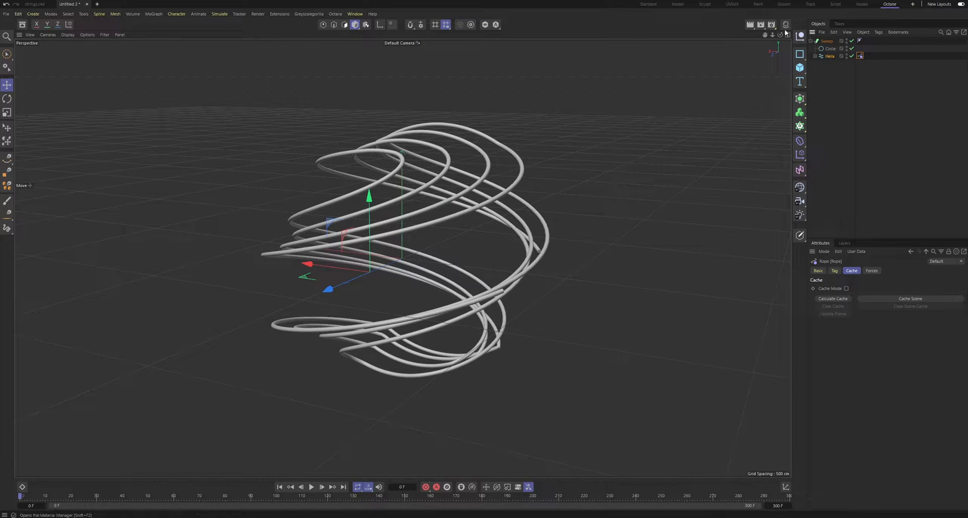
- Set gravity to 0 cm in the project's simulation settings
click(824, 251)
click(833, 281)
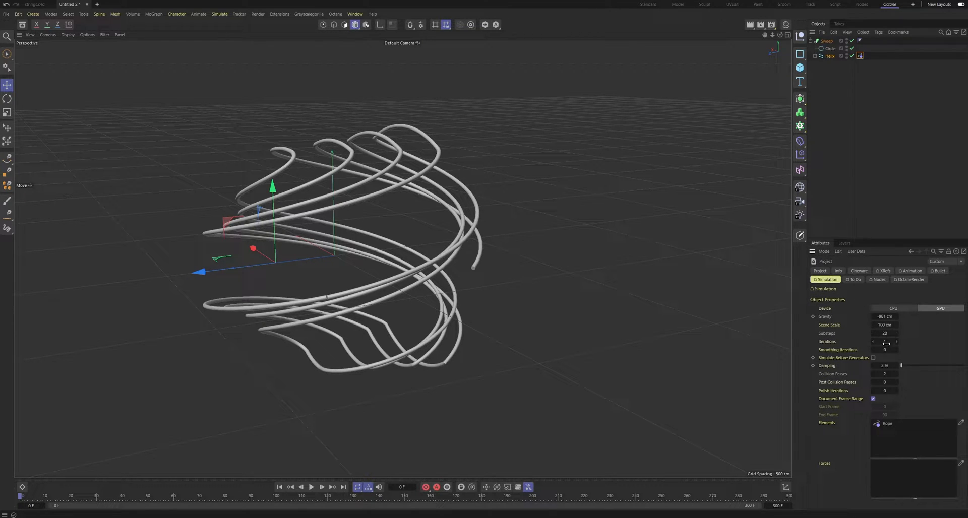
click(884, 316)
text(0)
click(832, 205)
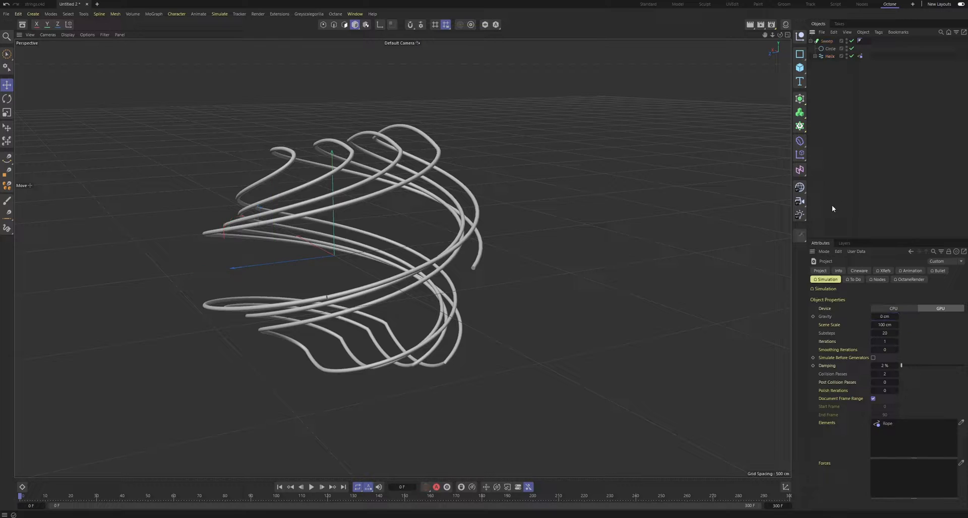
- Play the zero-gravity rope simulation to check how the cable moves, and stop the playback
click(312, 487)
drag(780, 35, 817, 27)
click(311, 487)
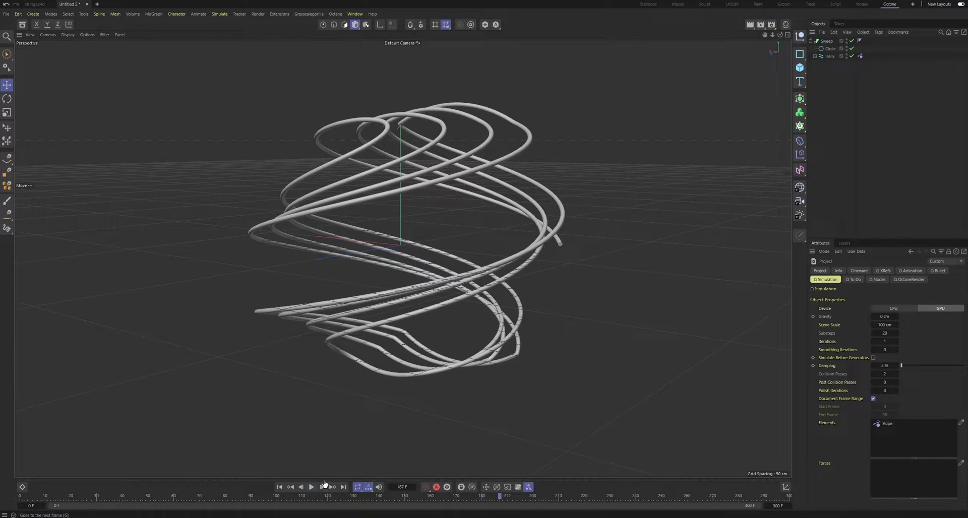
- Add a Turbulence force to the scene
click(154, 13)
mouse_move(165, 29)
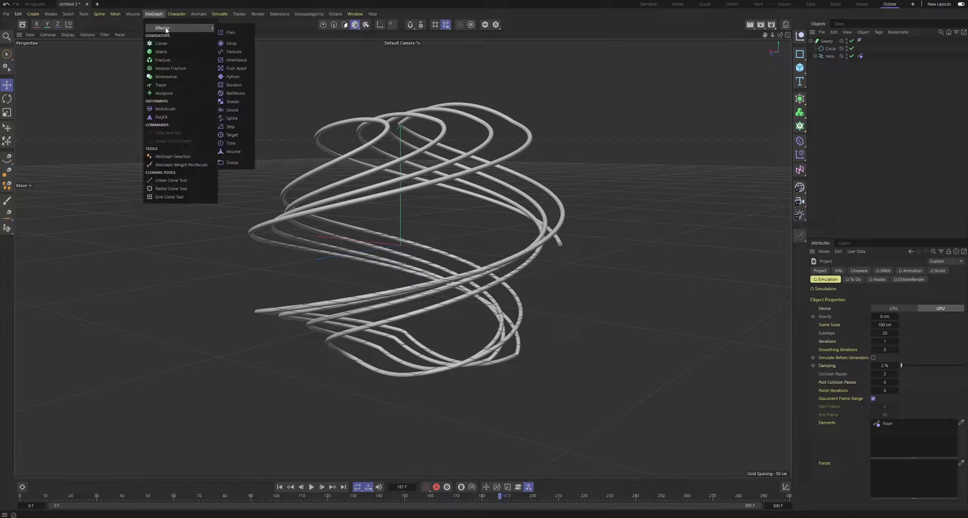
mouse_move(213, 16)
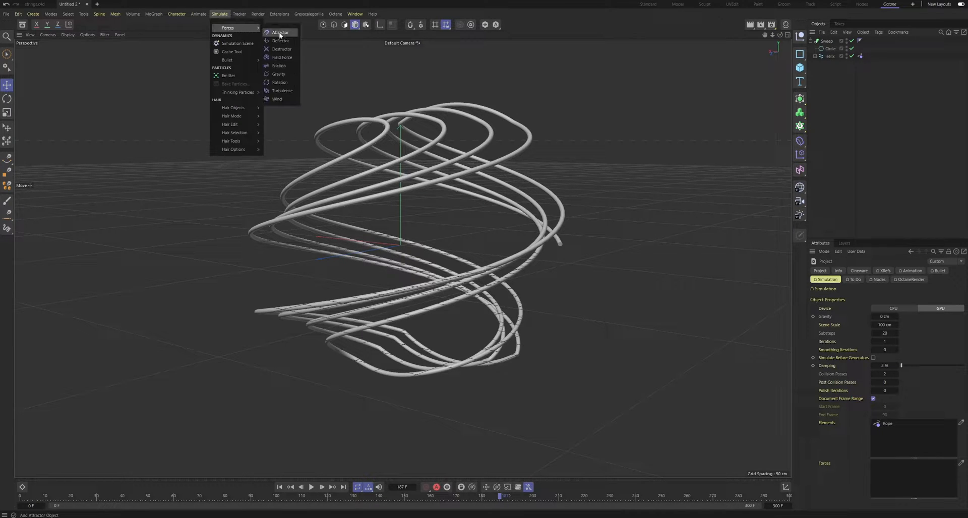
click(281, 90)
- Limit the forces of the helix's Rope tag to the Turbulence object
right_click(862, 66)
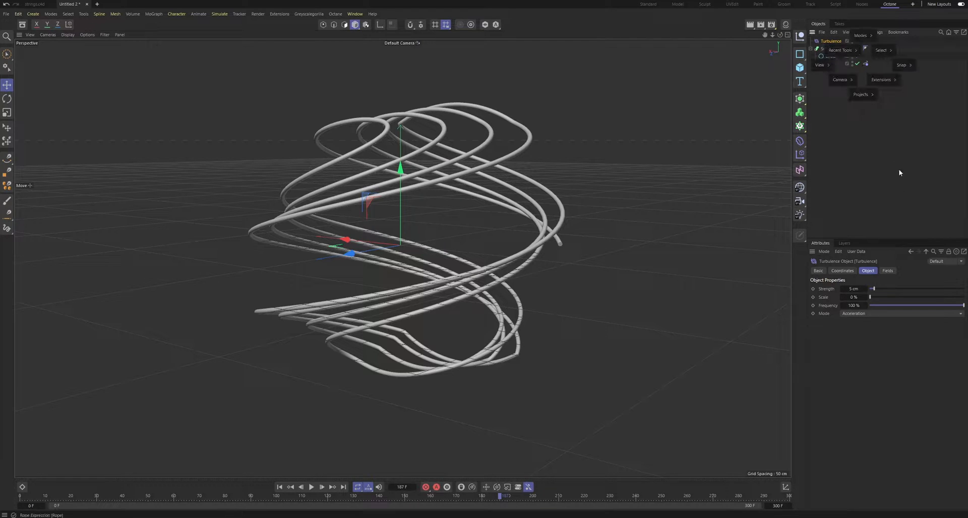
mouse_move(882, 80)
click(922, 98)
click(871, 270)
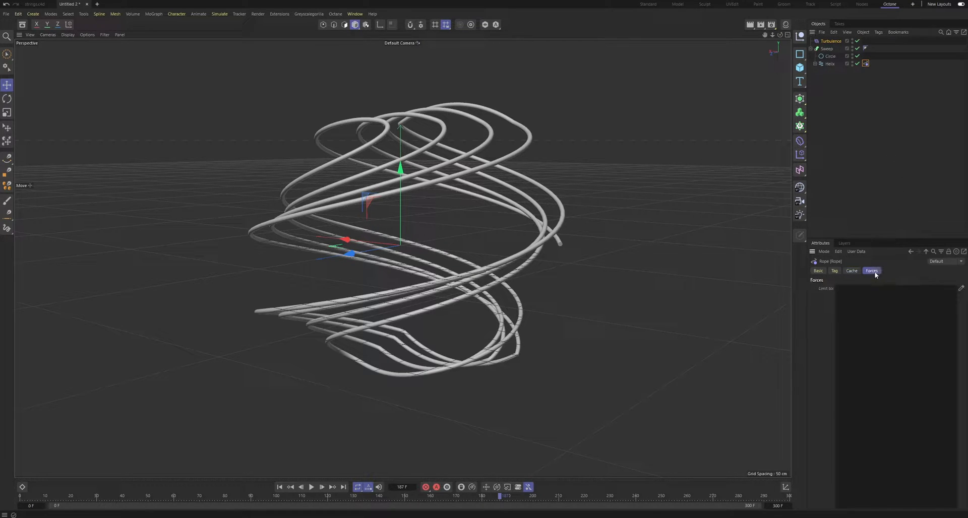
drag(901, 191, 894, 343)
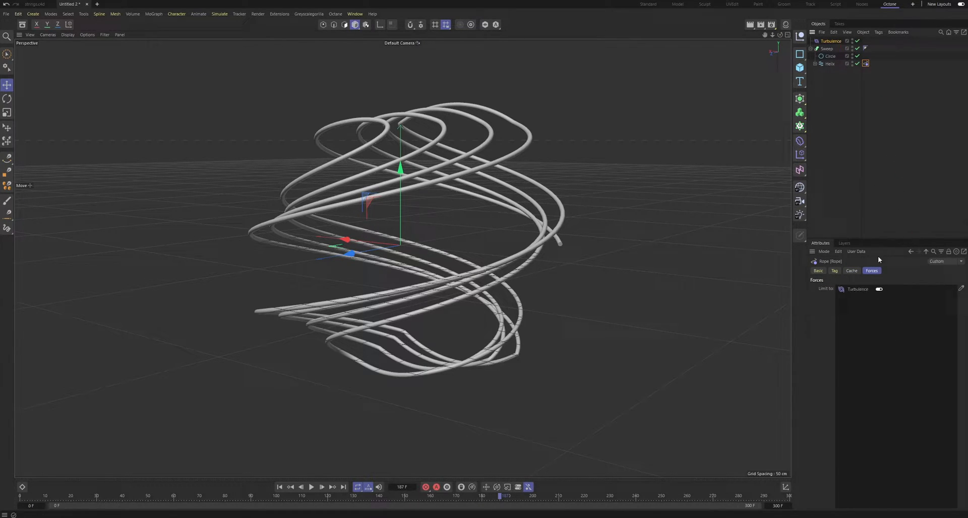
- Set the Turbulence strength to 50 cm and its scale to 200%
click(832, 41)
double_click(853, 291)
text(50)
key(Return)
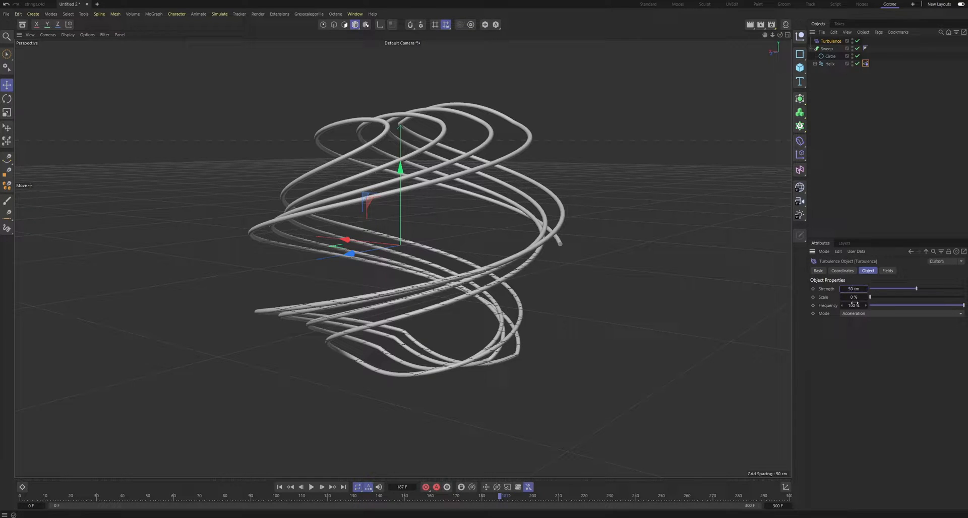
double_click(853, 298)
text(200)
key(Return)
- Play the simulation from the first frame to see how turbulence tangles the cable, stop it and inspect closely
drag(227, 496, 1, 467)
click(311, 487)
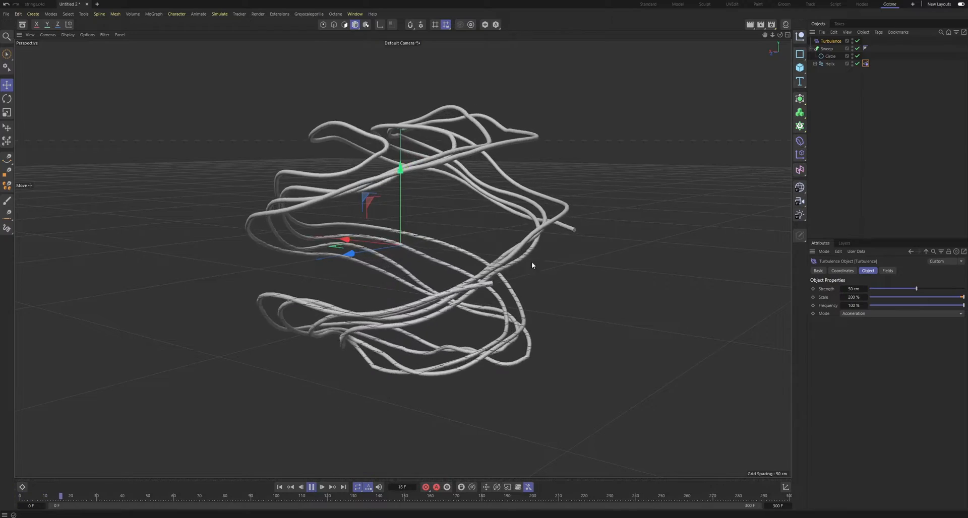
click(836, 150)
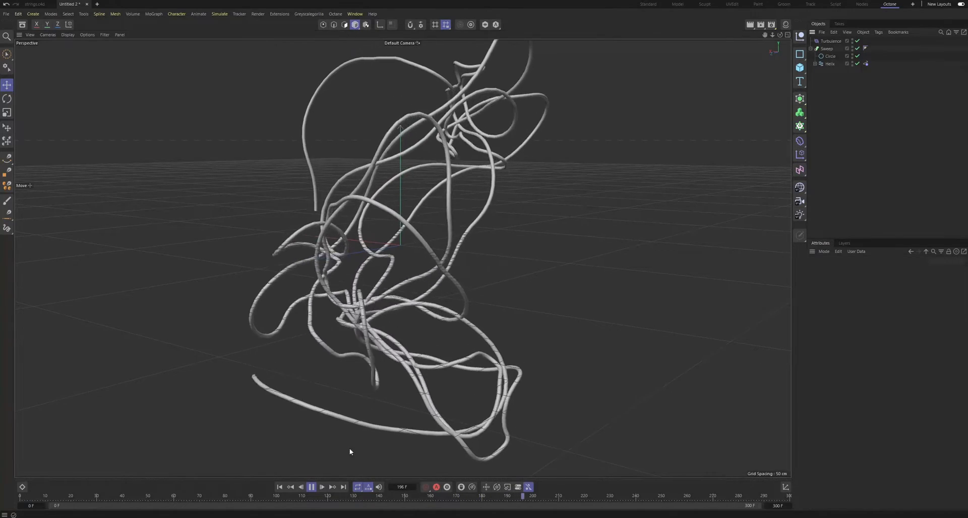
click(310, 487)
scroll(362, 168, up, 8)
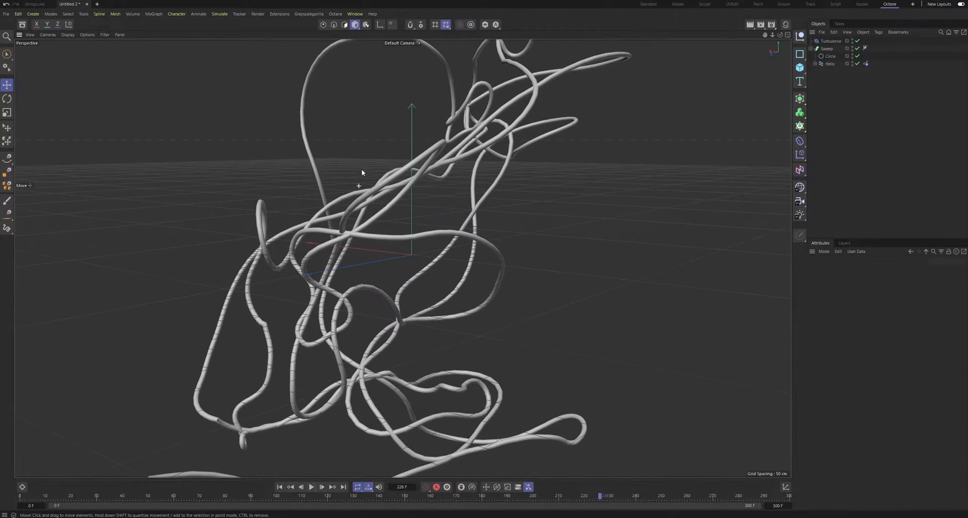
- Lower the helix's subdivision to 18 and play the simulation to see the effect on the cable
scroll(349, 263, down, 2)
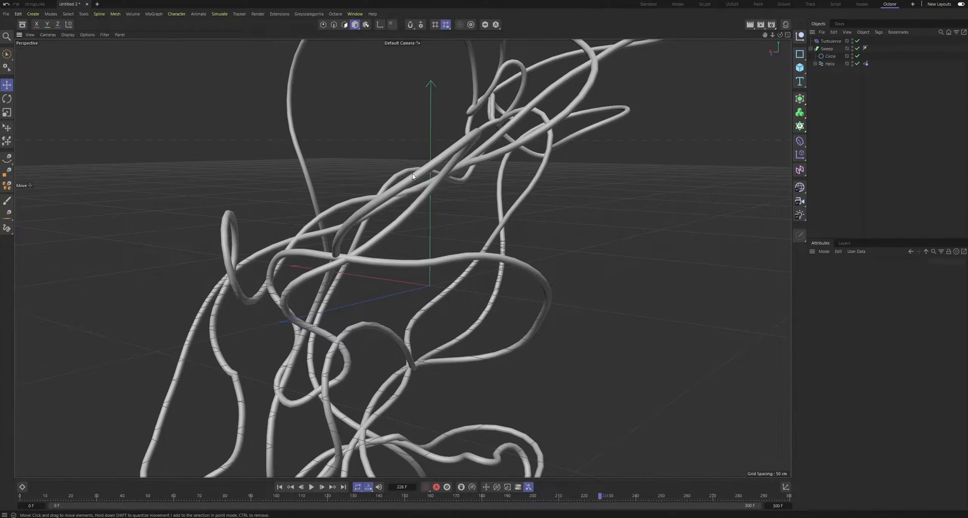
alt+drag(412, 177, 424, 197)
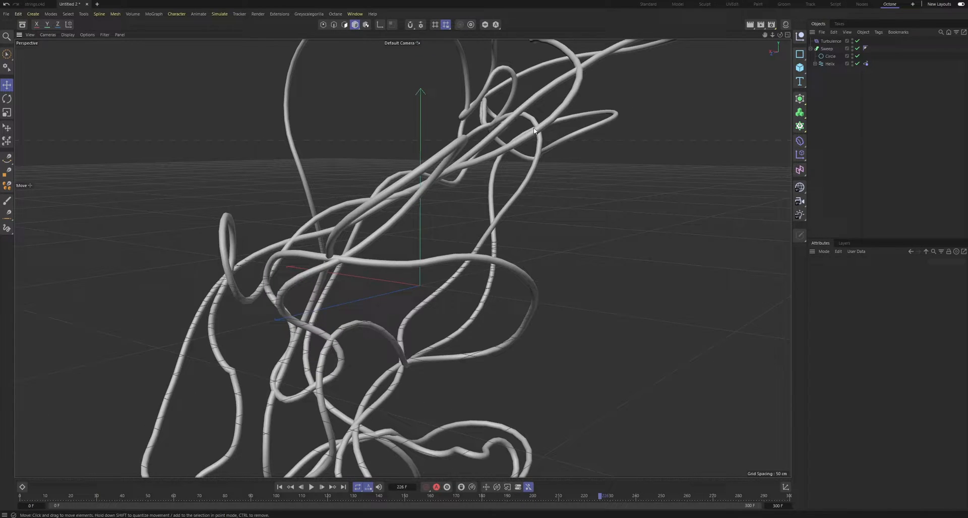
click(843, 63)
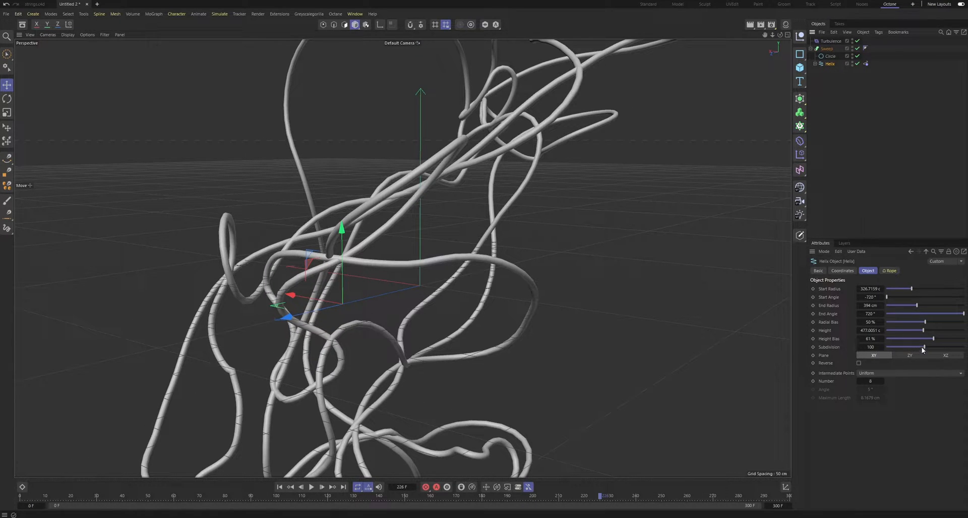
drag(923, 348, 891, 348)
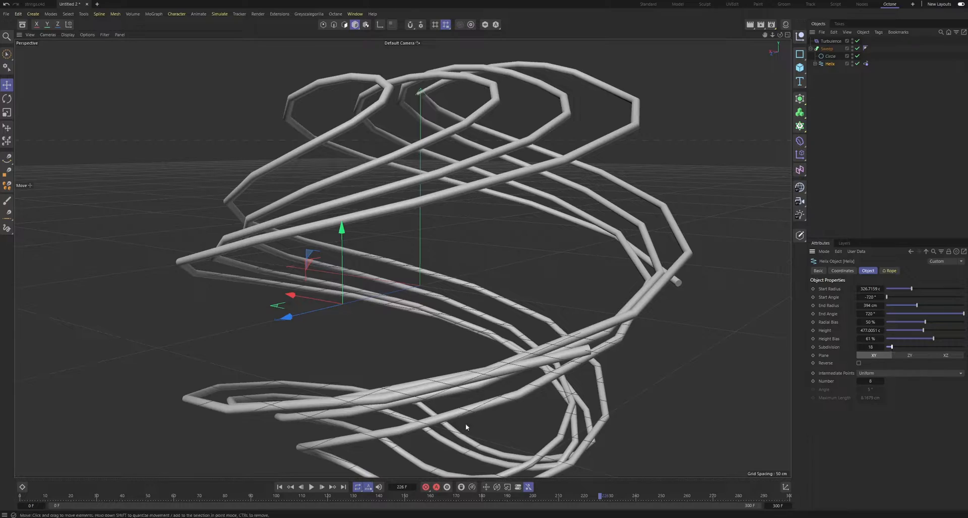
key(F8)
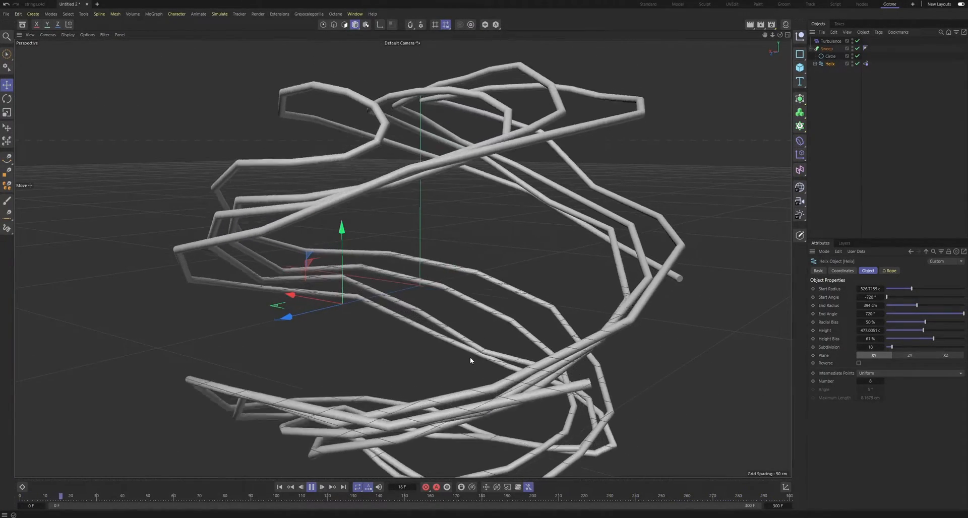
click(309, 491)
- Raise the helix's subdivision back to 100 so the cable is smooth again
click(862, 347)
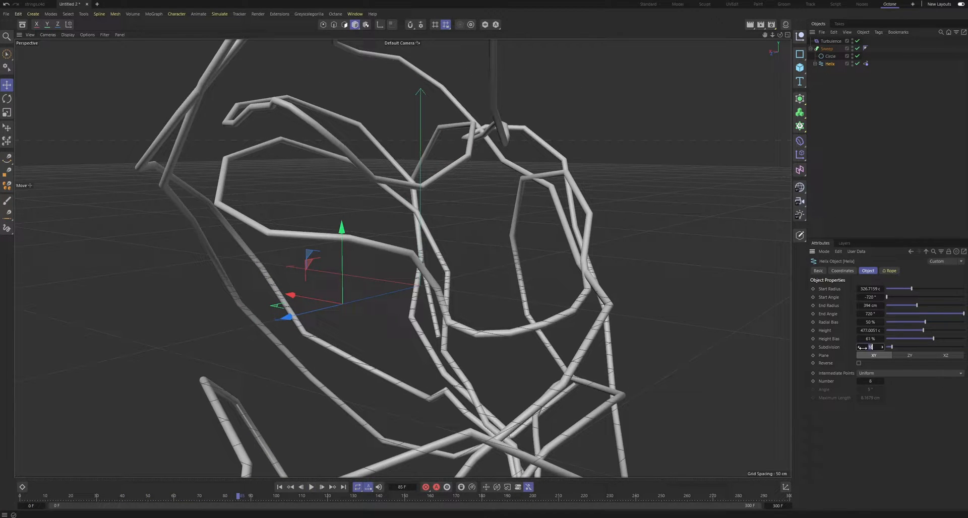
text(10)
key(Return)
click(872, 198)
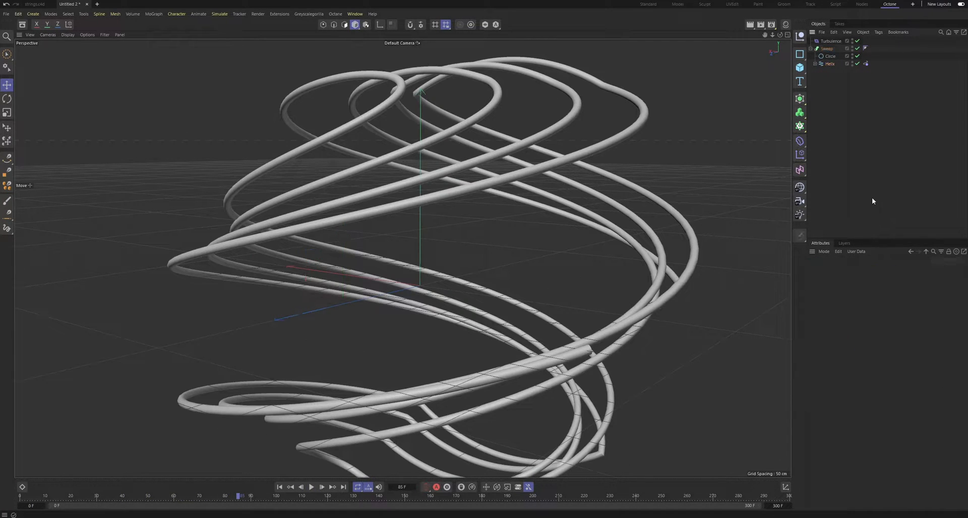
- Save the project as ropetut in the leaves folder
key(ctrl+s)
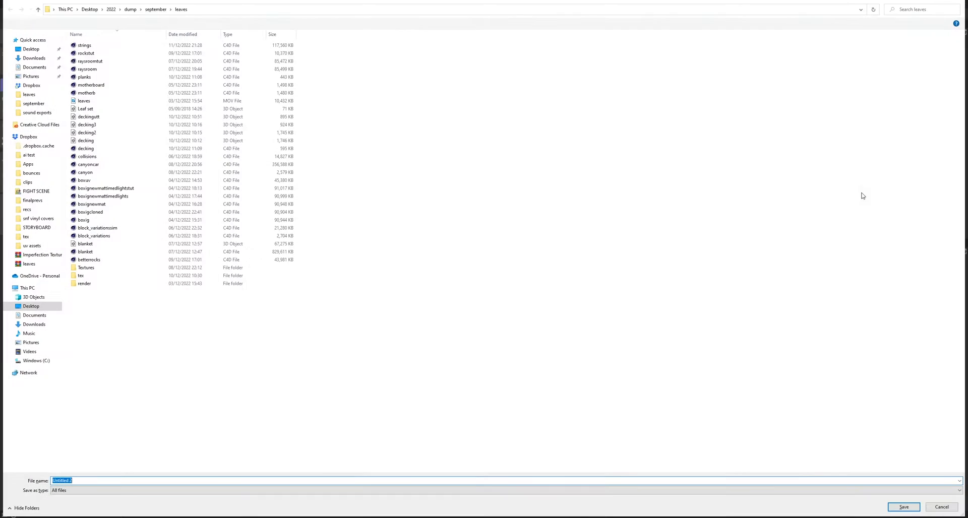
text(ropetut)
key(Return)
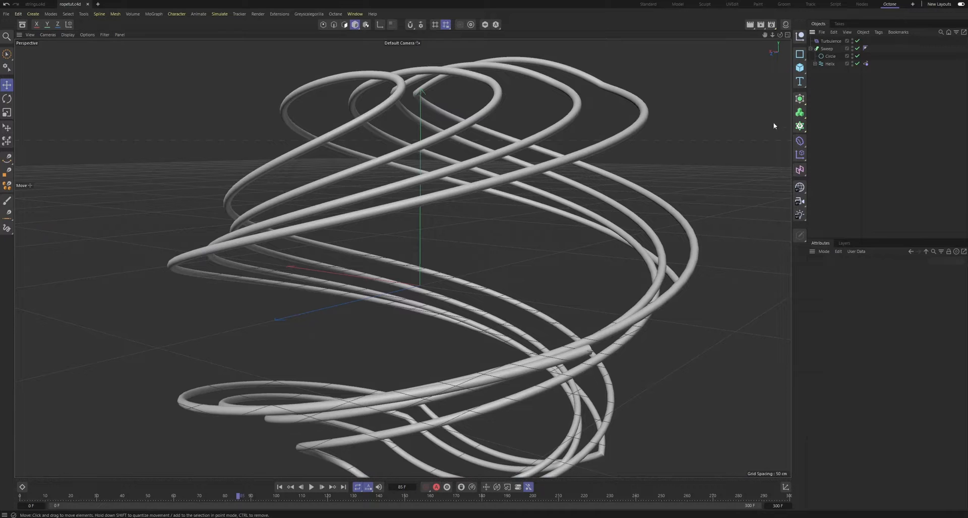
- Play the turbulence simulation to check the whole cable, return to frame 0 and save the project
scroll(726, 114, down, 5)
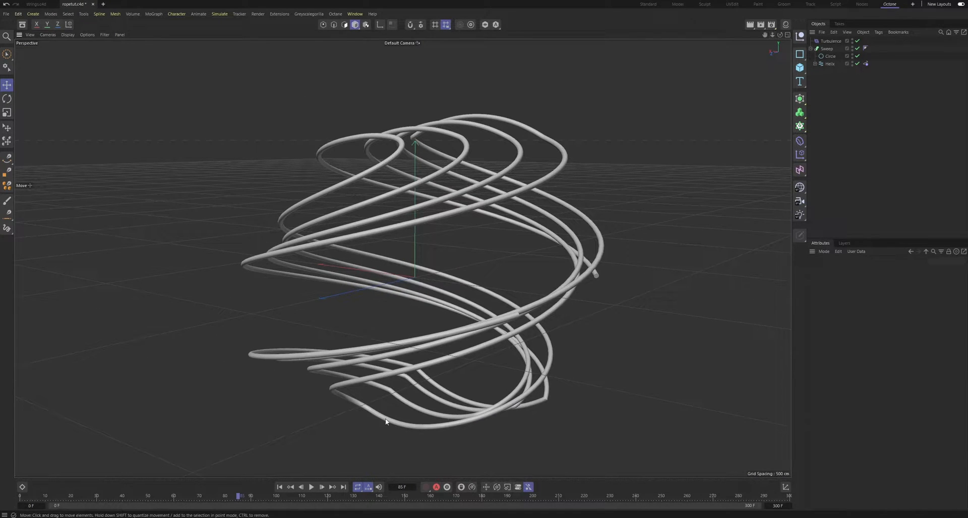
key(space)
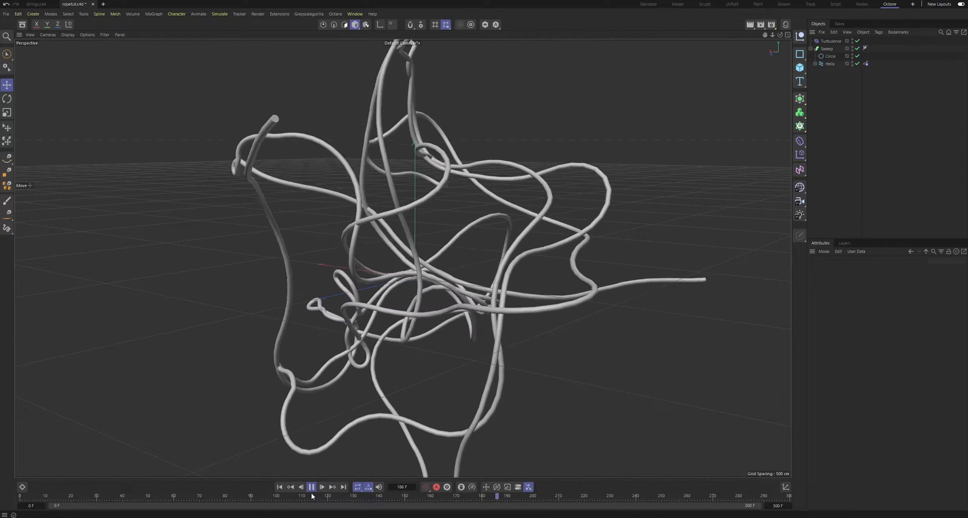
key(space)
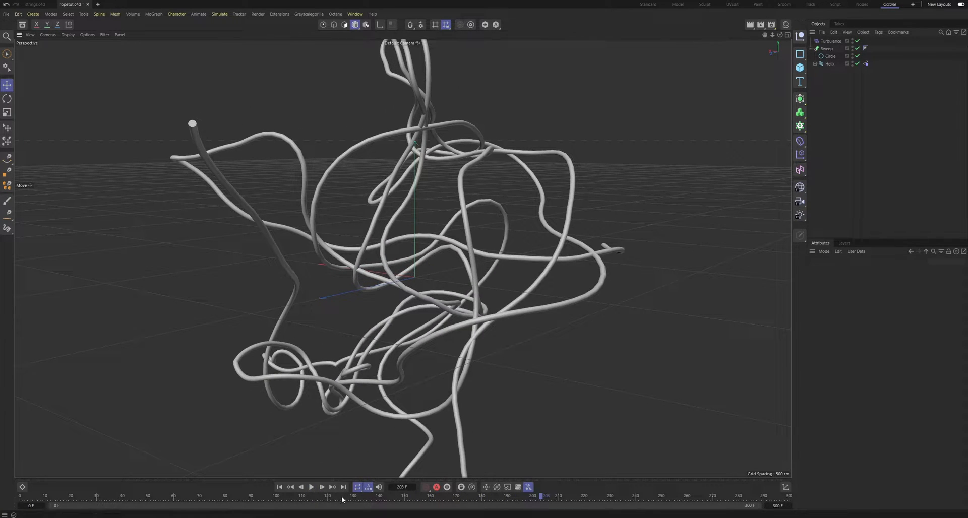
drag(341, 498, 4, 422)
key(ctrl+s)
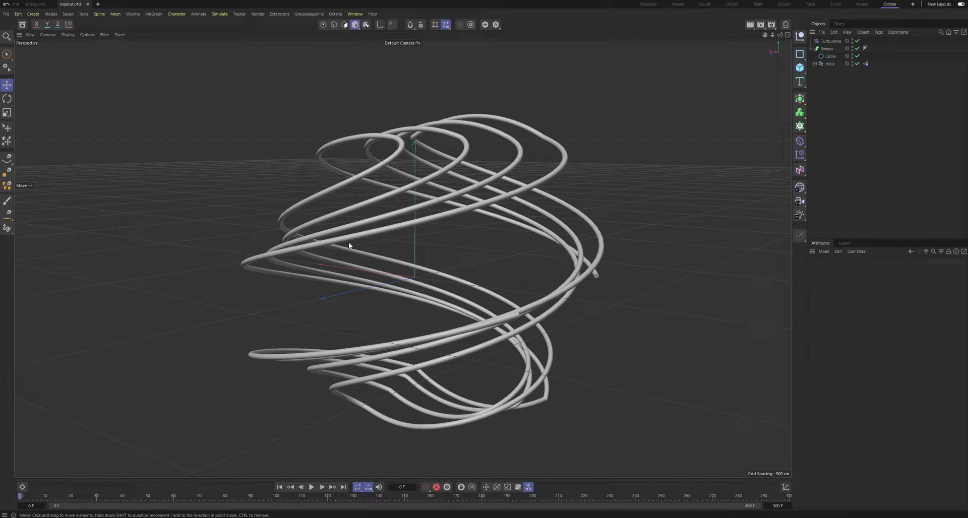
- Play the simulation while viewing the cable from another angle, stop it and inspect the strands for intersections
click(311, 488)
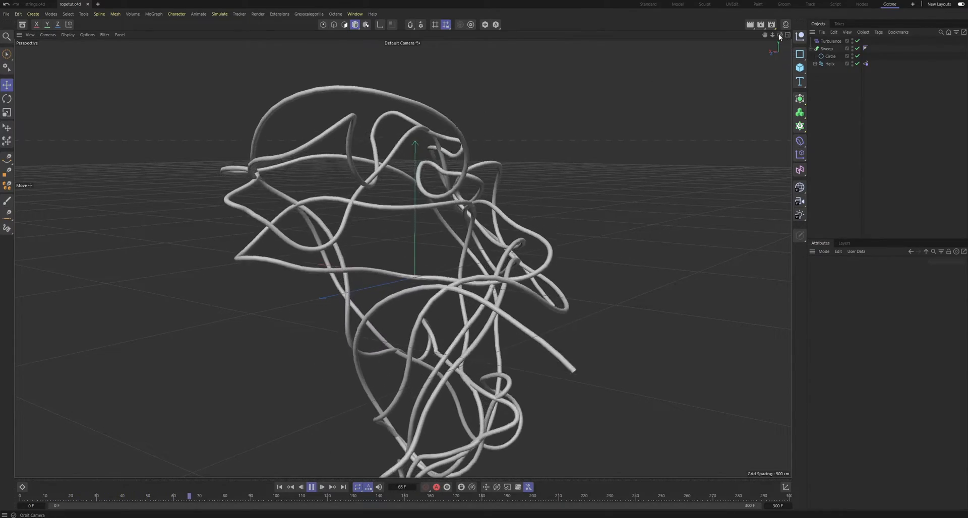
drag(780, 35, 776, 68)
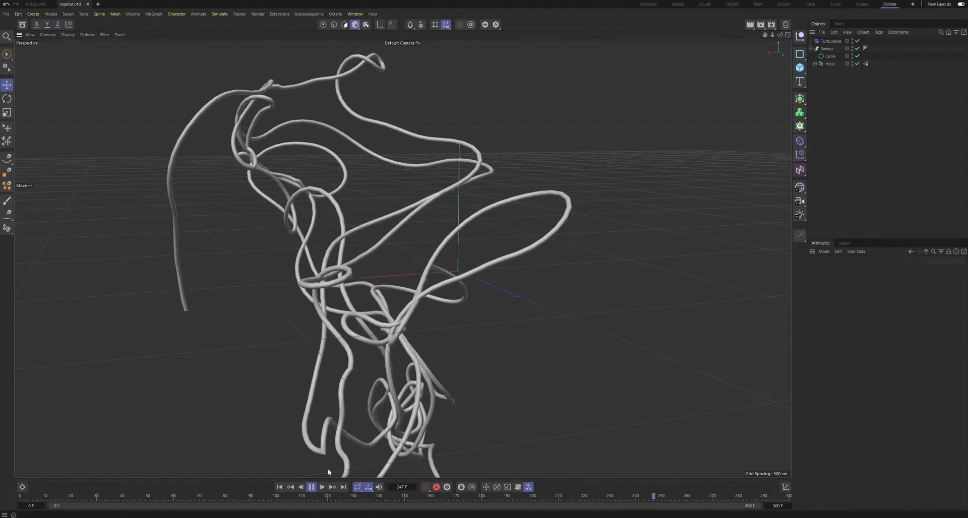
click(311, 487)
scroll(372, 318, up, 5)
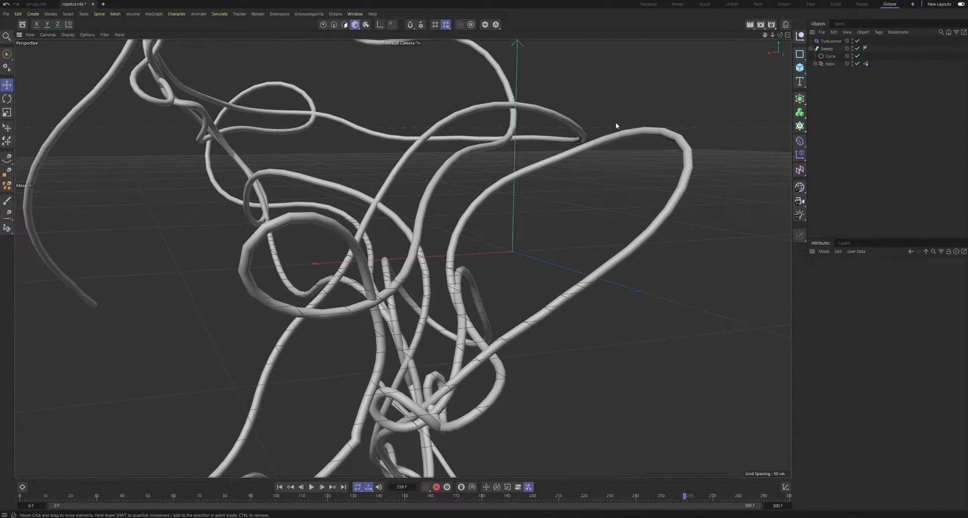
- Set the collision passes in the project's simulation settings to 10 and play the simulation from the start
click(824, 252)
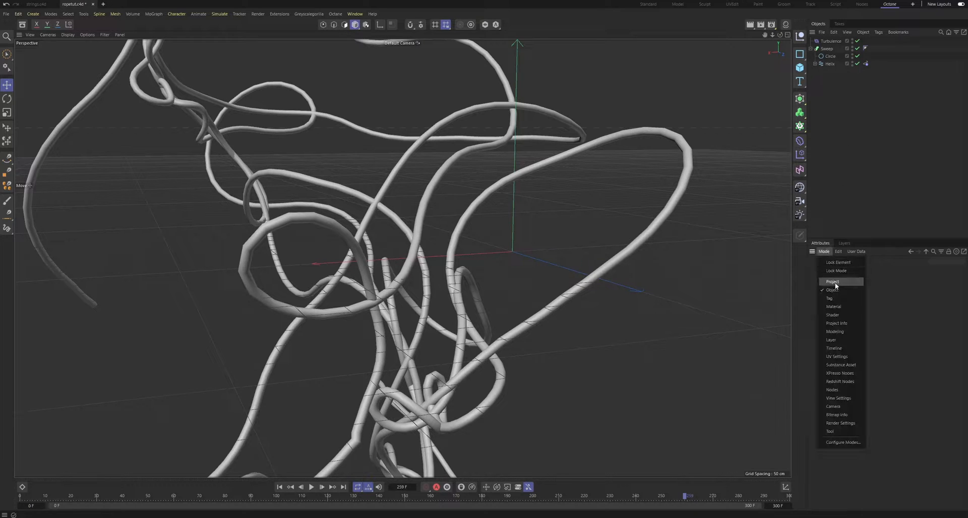
click(836, 282)
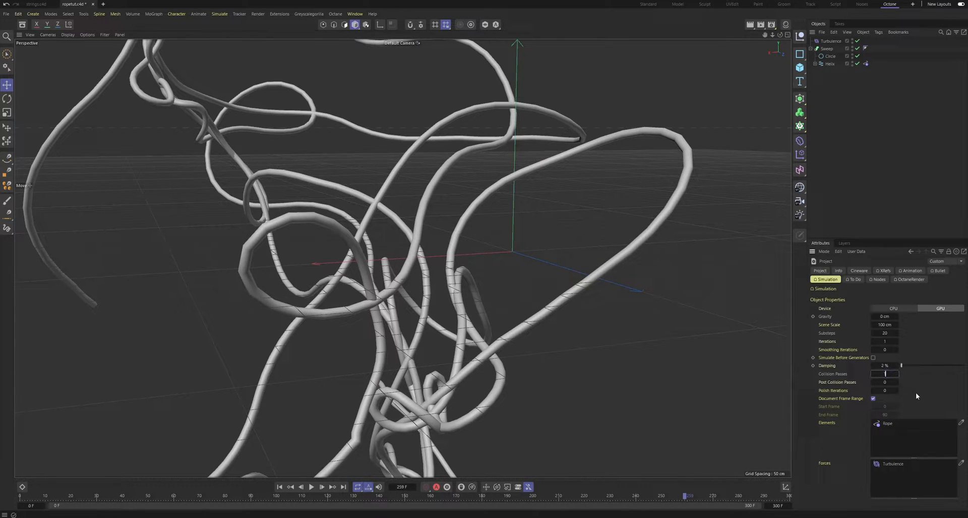
click(254, 496)
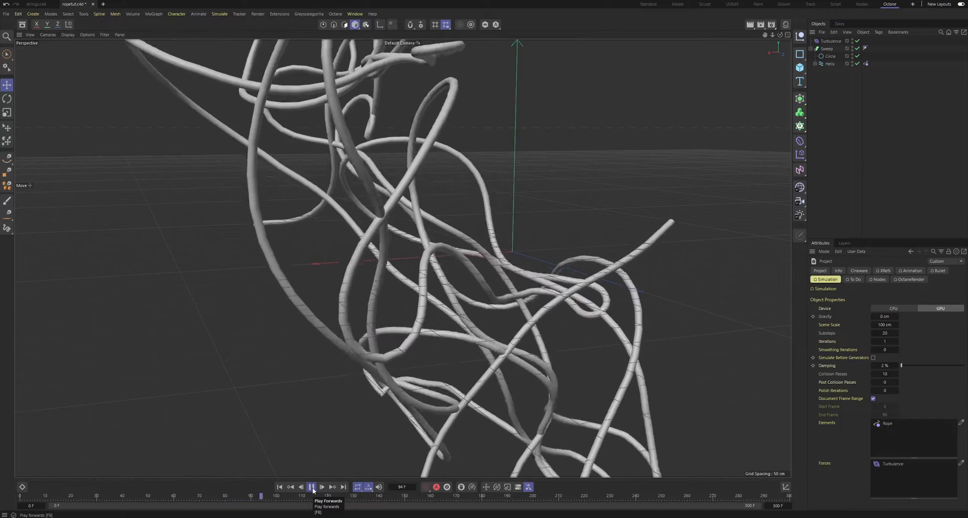
key(v)
mouse_move(332, 473)
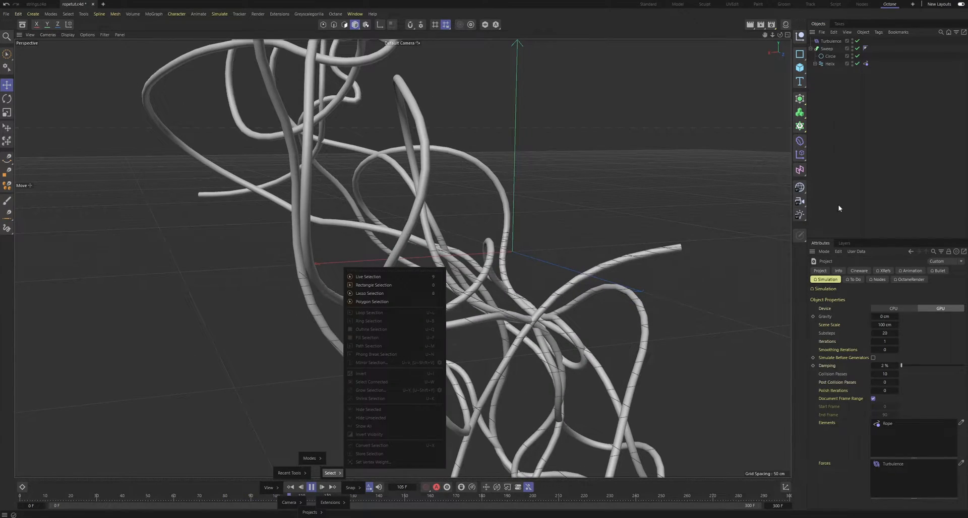
- Set the project's simulation substeps to 10, replay from the first frame and stop once the cable has tangled
double_click(885, 333)
text(10)
key(Return)
key(v)
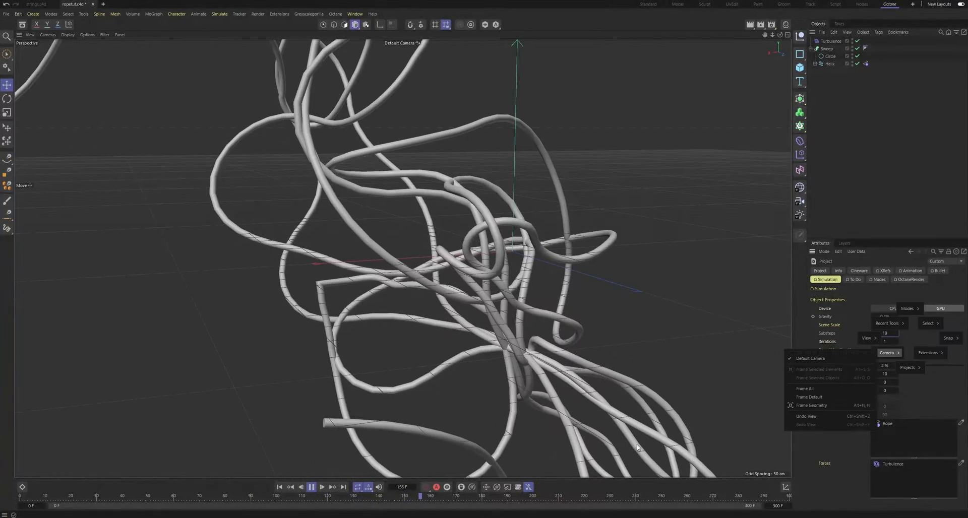
click(178, 499)
drag(176, 499, 1, 491)
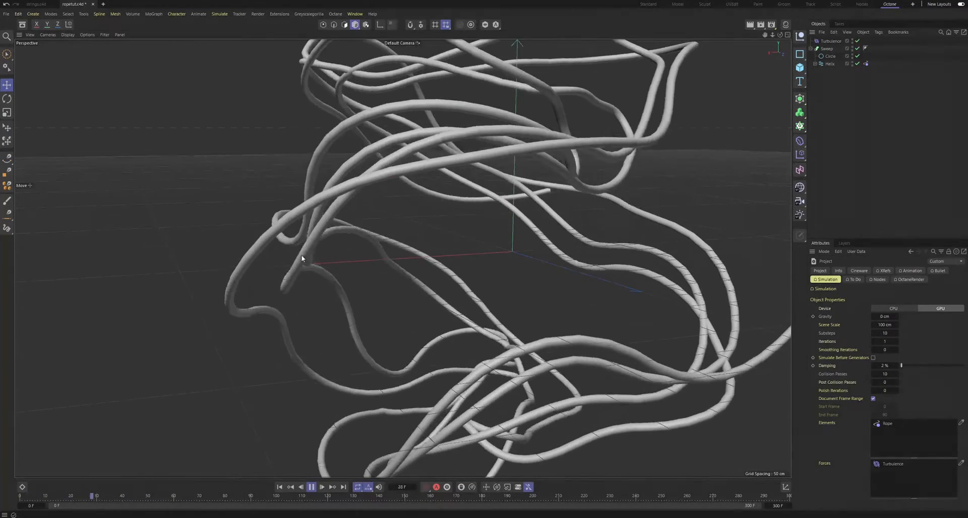
click(312, 489)
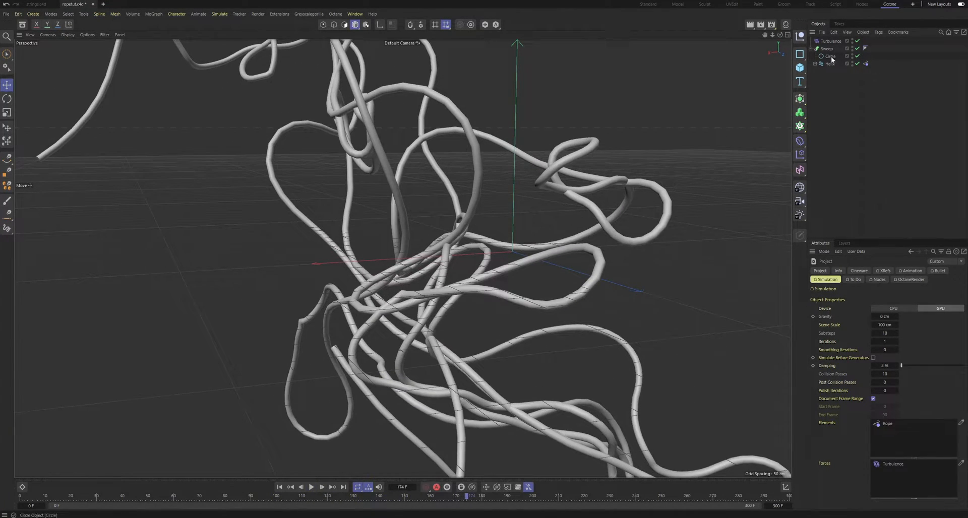
- Set the simulation's substeps to 50 and collision passes to 20, and replay it to check the cable's collisions
key(v)
click(852, 119)
text(20)
key(Return)
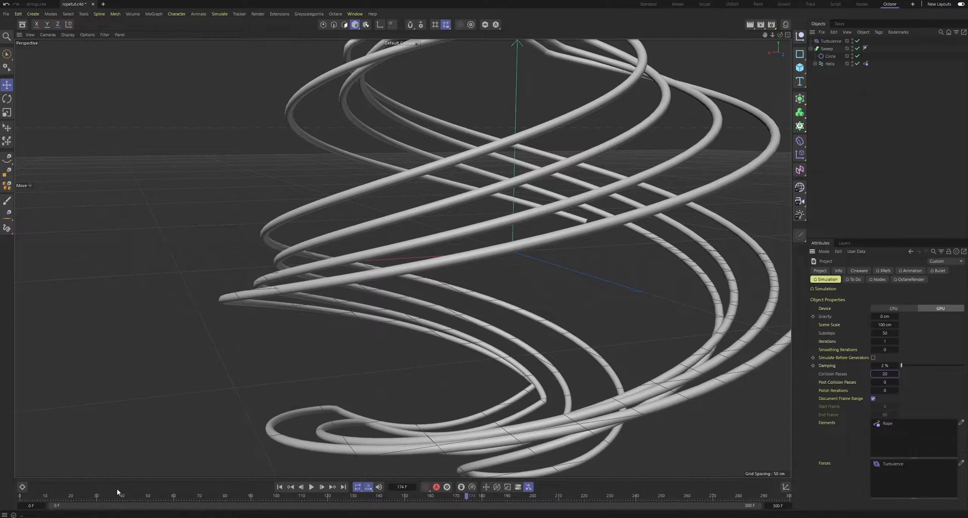
click(311, 488)
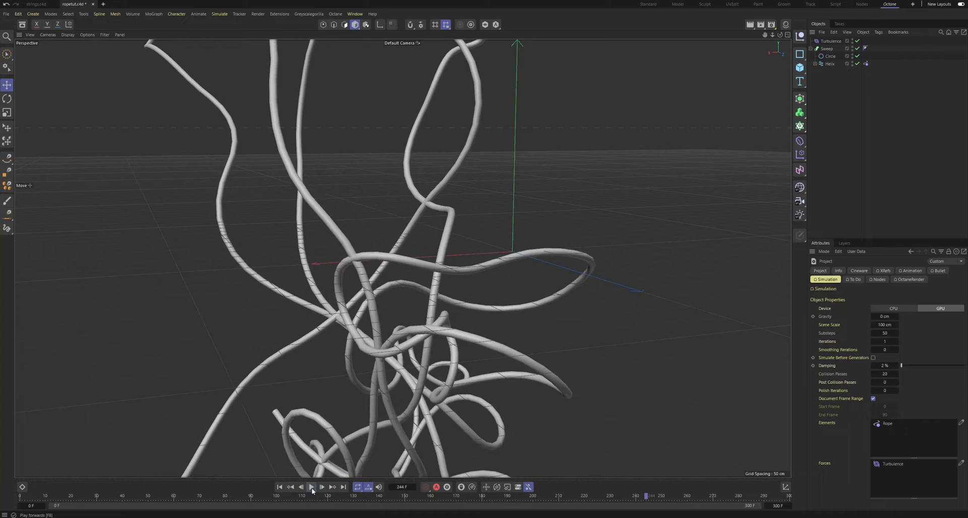
click(311, 486)
click(312, 487)
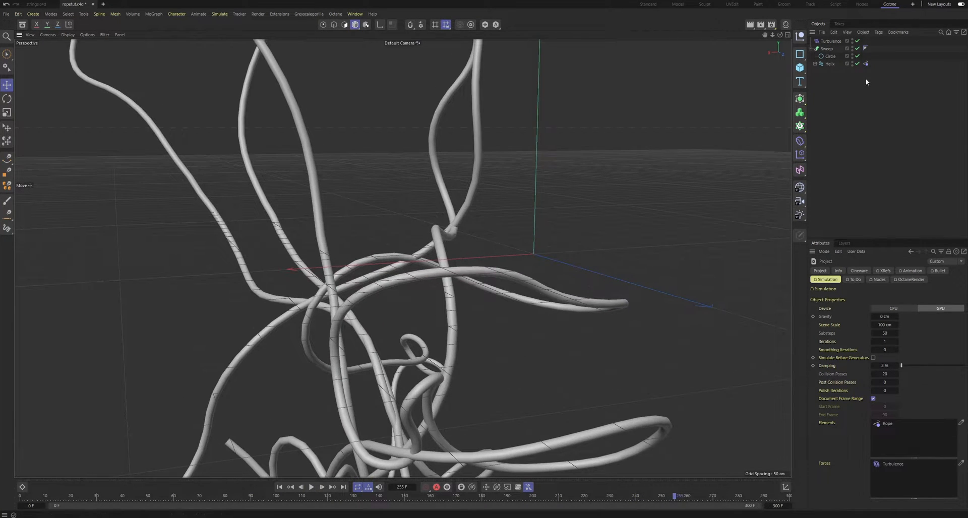
- Set the helix's subdivision to 50 and replay the simulation, checking the whole cable from a new angle
click(832, 64)
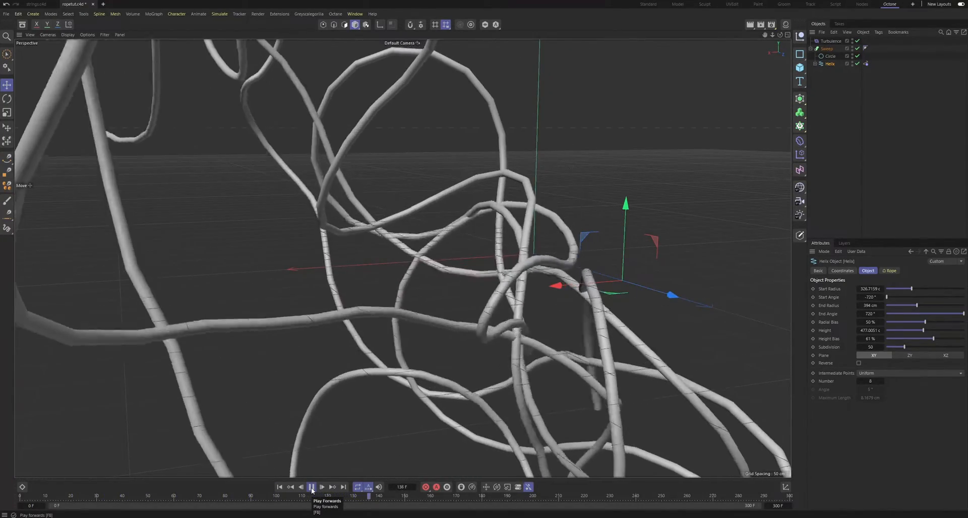
scroll(422, 295, down, 10)
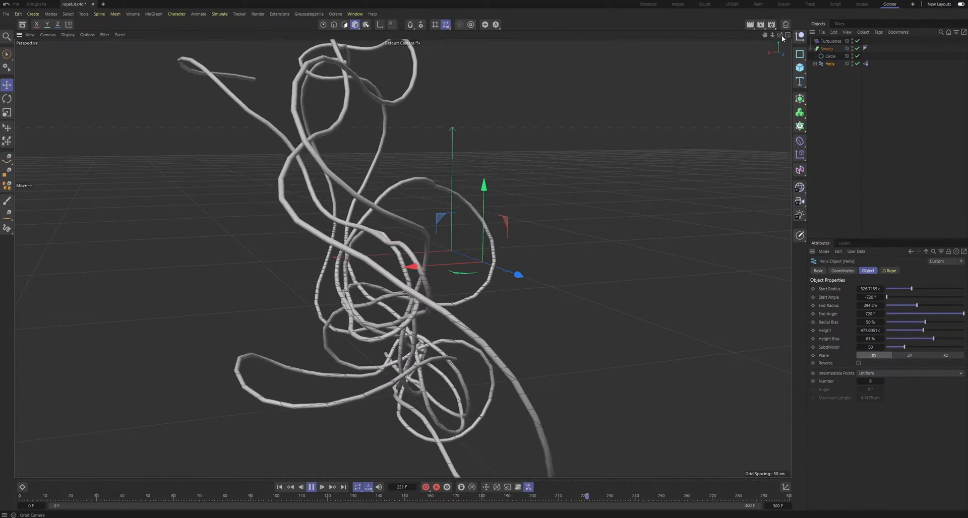
drag(780, 36, 706, 30)
drag(766, 36, 840, 45)
click(820, 98)
click(312, 488)
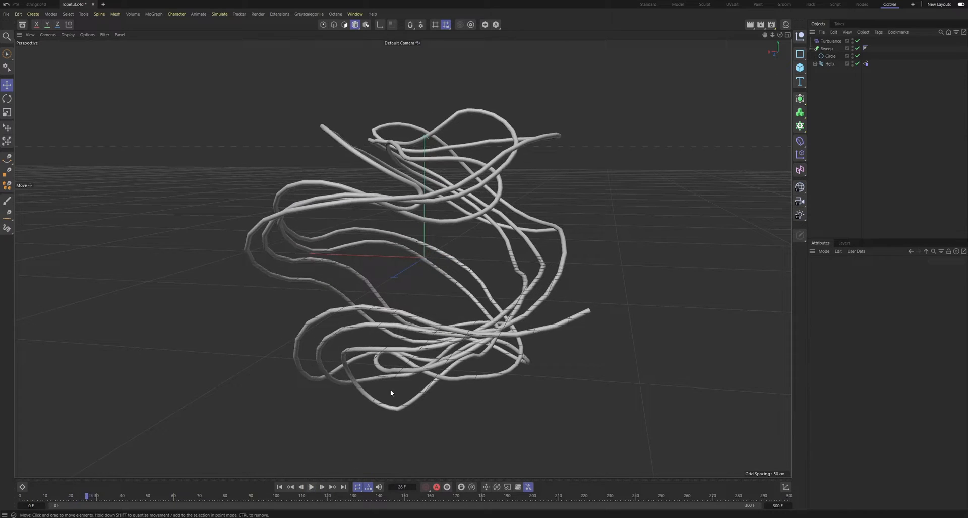
- Add an Attractor force and include it beside Turbulence in the forces limiting the helix's Rope tag
click(220, 14)
click(283, 33)
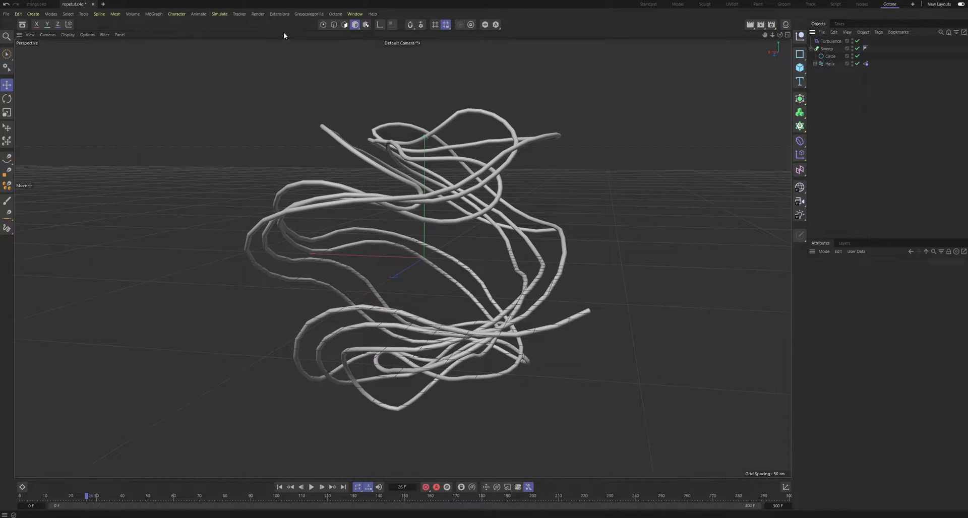
click(865, 71)
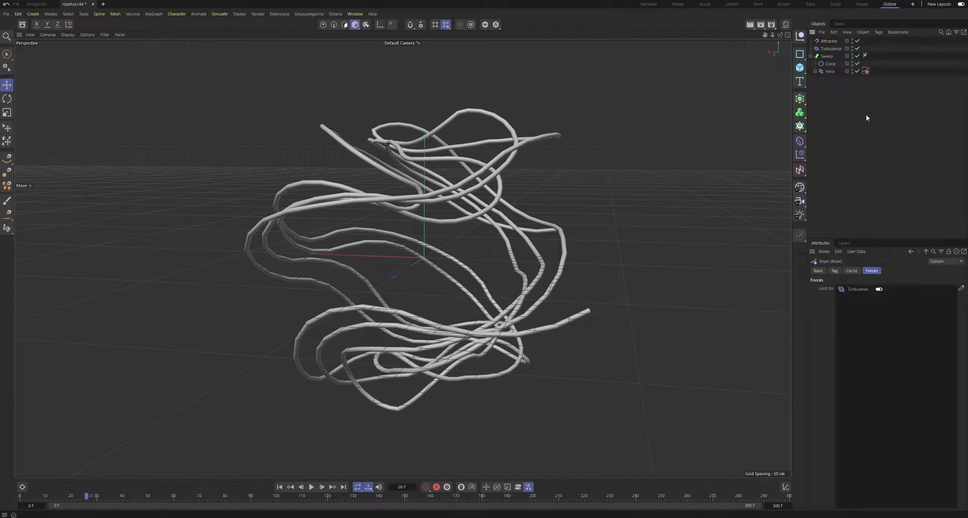
click(827, 41)
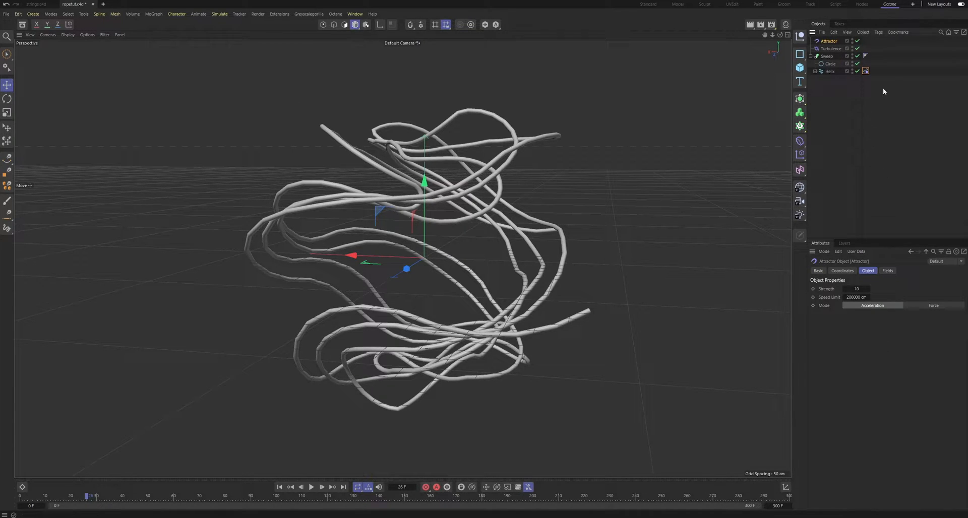
click(865, 71)
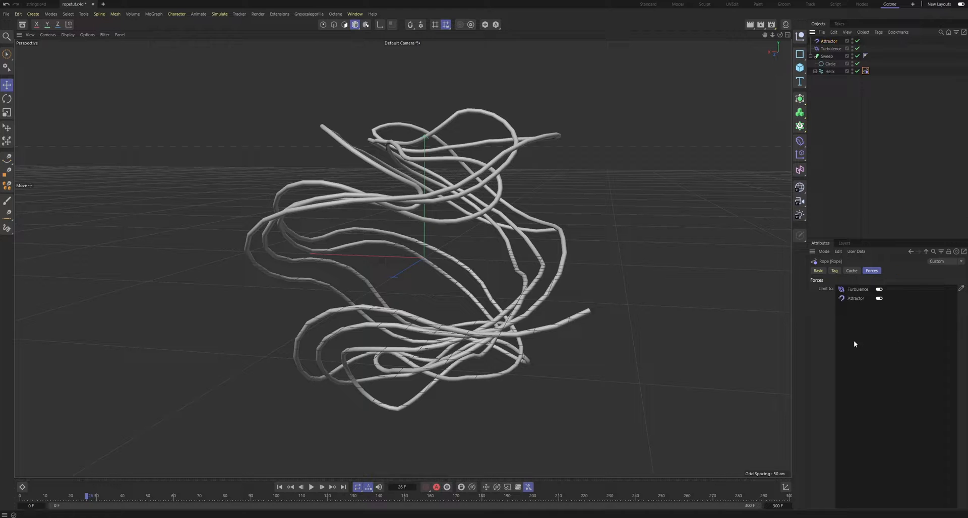
- Set the Attractor's strength to 20000 with its mode on Force, and play the simulation from the first frame
click(279, 487)
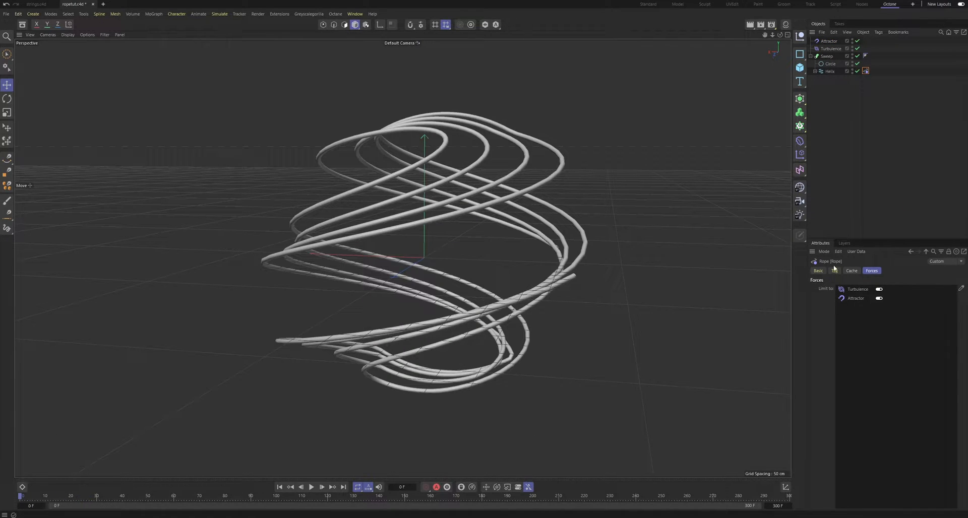
double_click(827, 41)
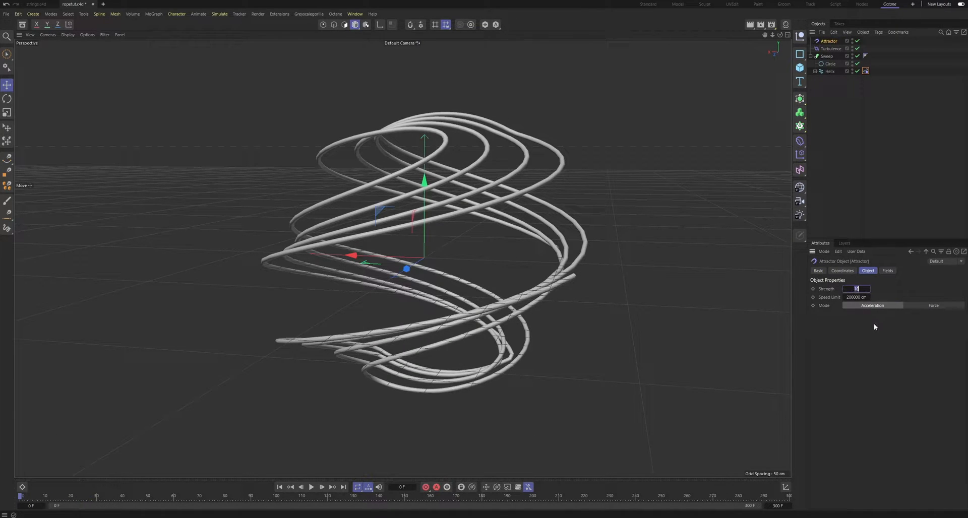
text(50)
text(000)
click(933, 306)
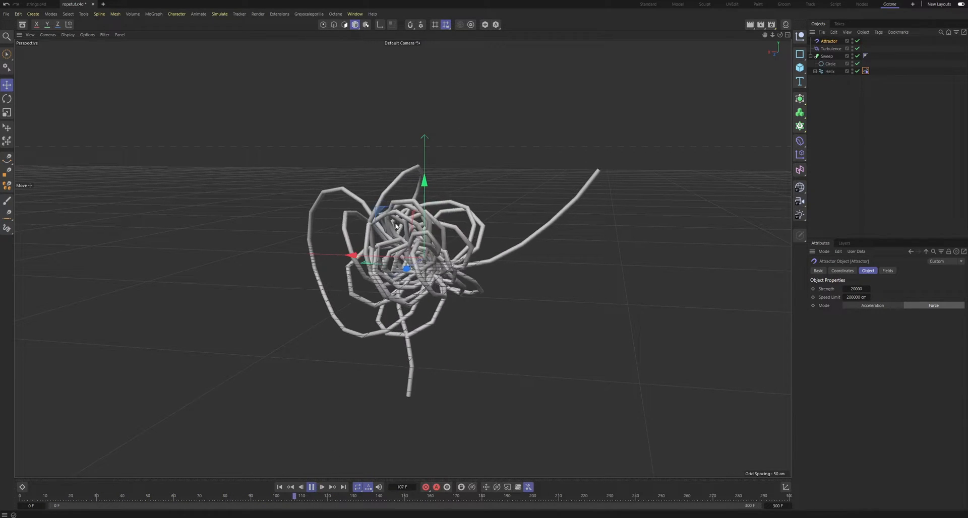
click(313, 487)
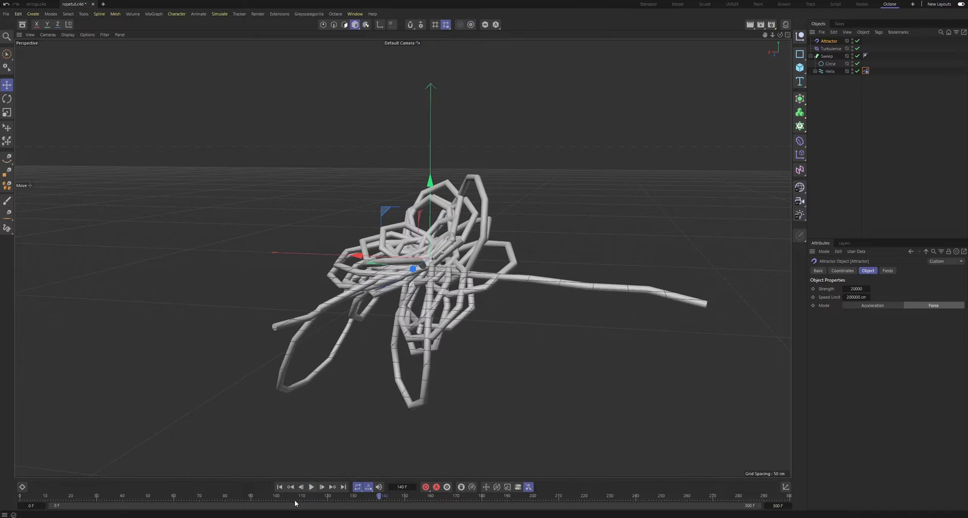
- Set the helix's subdivision to 100 and replay the simulation, inspecting the resulting tangle
drag(241, 500, 21, 499)
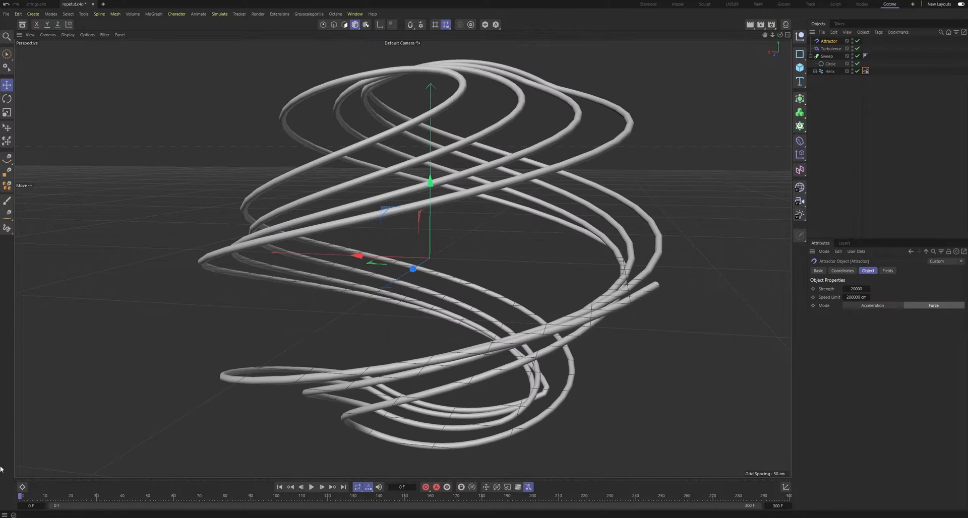
click(829, 71)
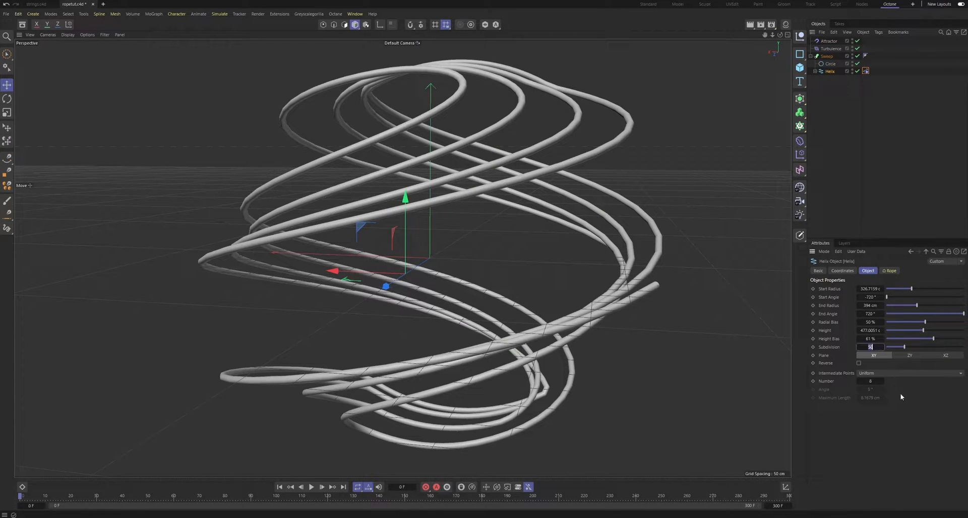
text(100)
key(Return)
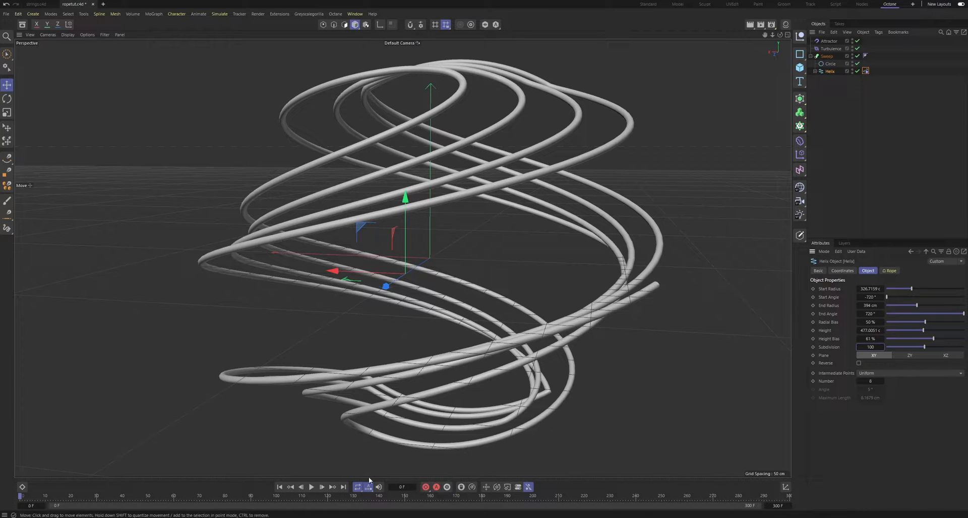
click(312, 487)
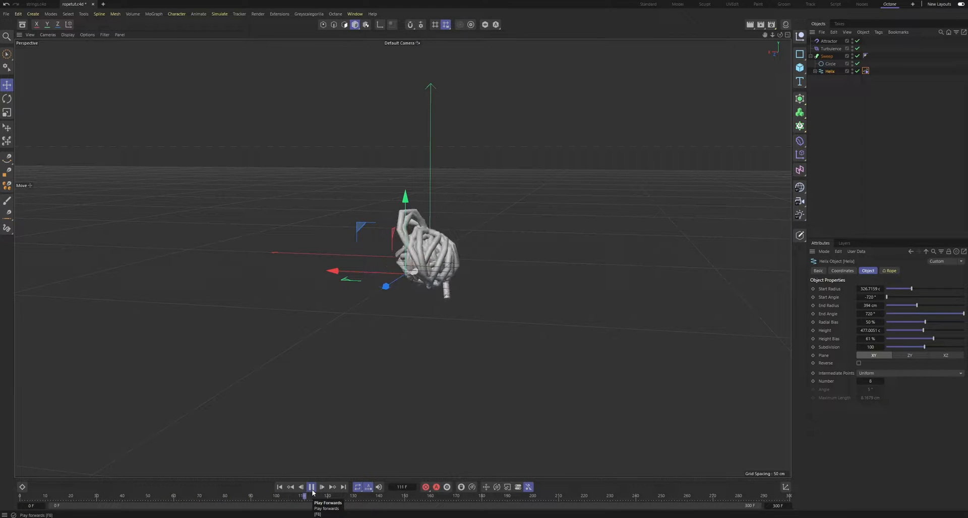
click(312, 489)
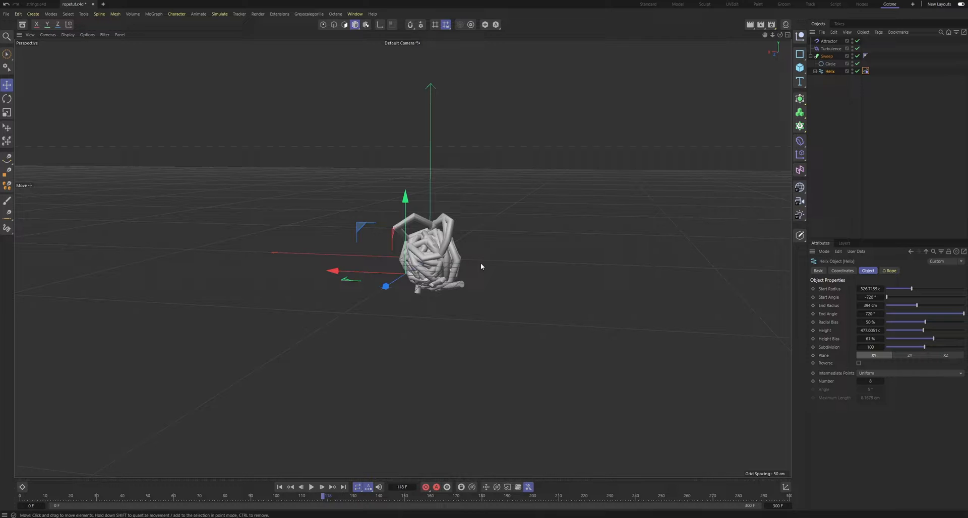
scroll(480, 266, up, 4)
scroll(491, 286, down, 3)
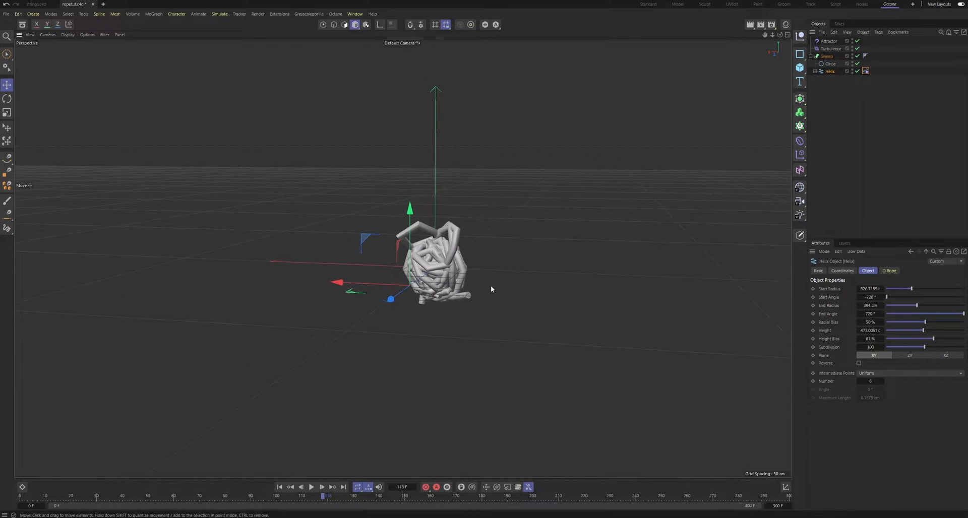
scroll(490, 287, up, 2)
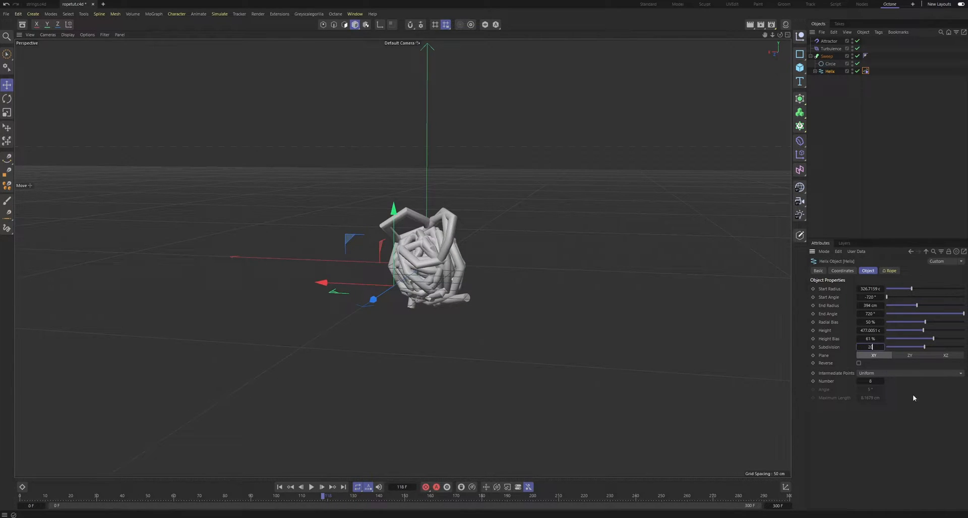
- Set the helix's subdivision to 200, replay the simulation and clear the object selection
text(0)
key(Return)
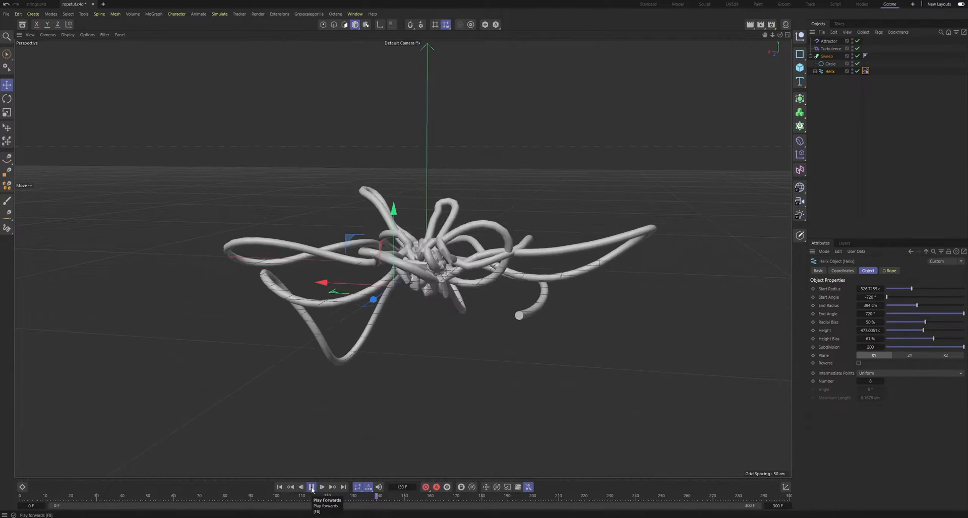
click(312, 487)
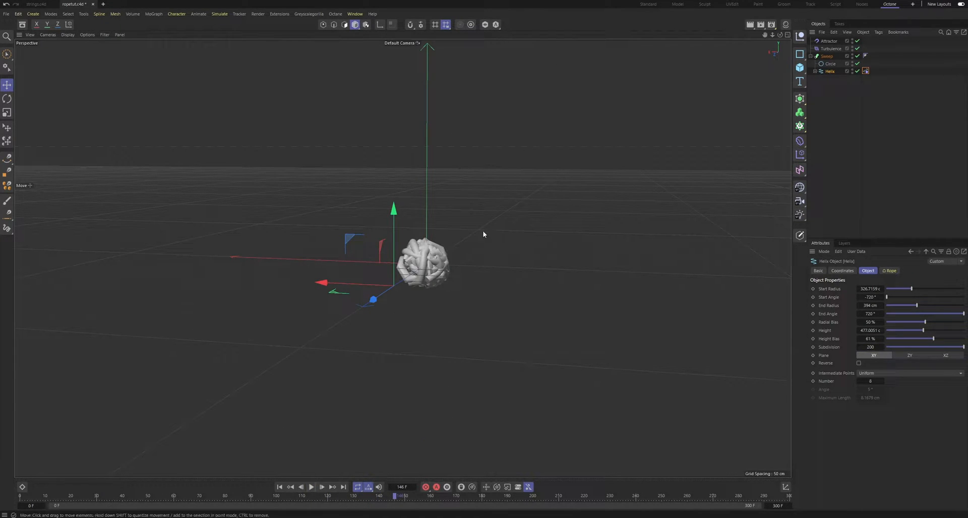
drag(893, 91, 860, 55)
click(890, 110)
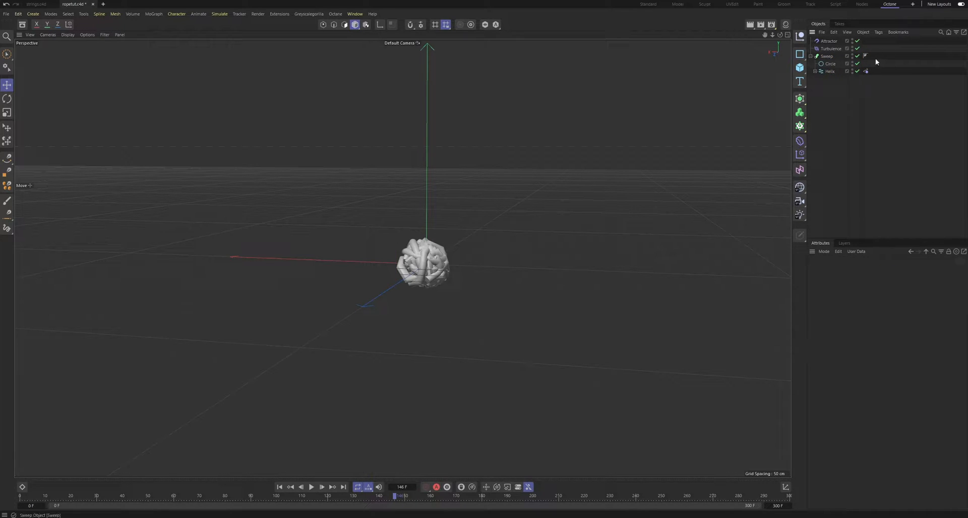
- Return to the first frame and add a Torus Field to the Attractor's fields
click(829, 41)
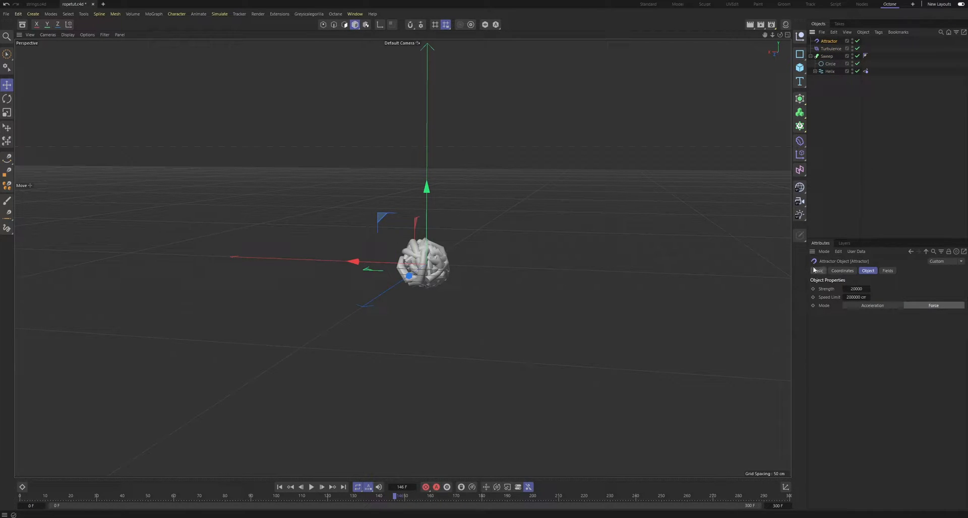
click(888, 272)
drag(338, 499, 1, 435)
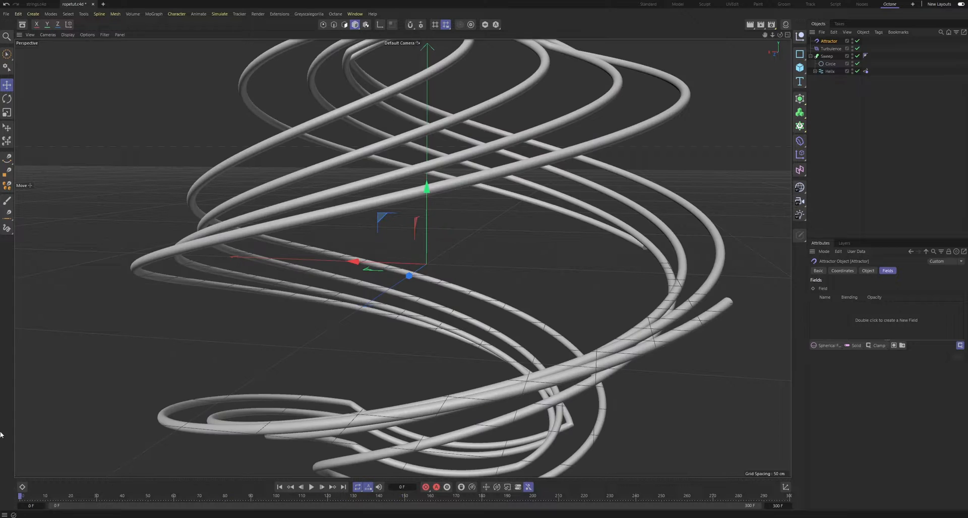
scroll(391, 274, down, 6)
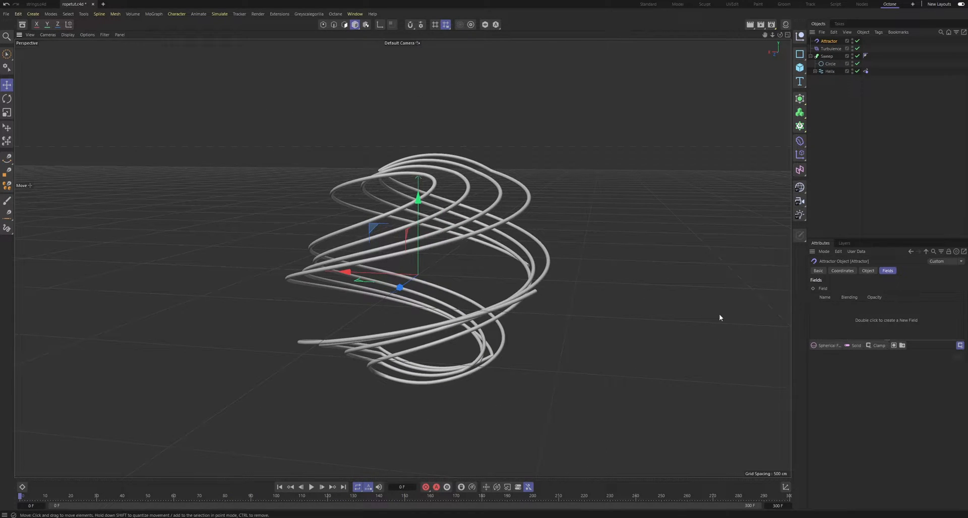
click(824, 345)
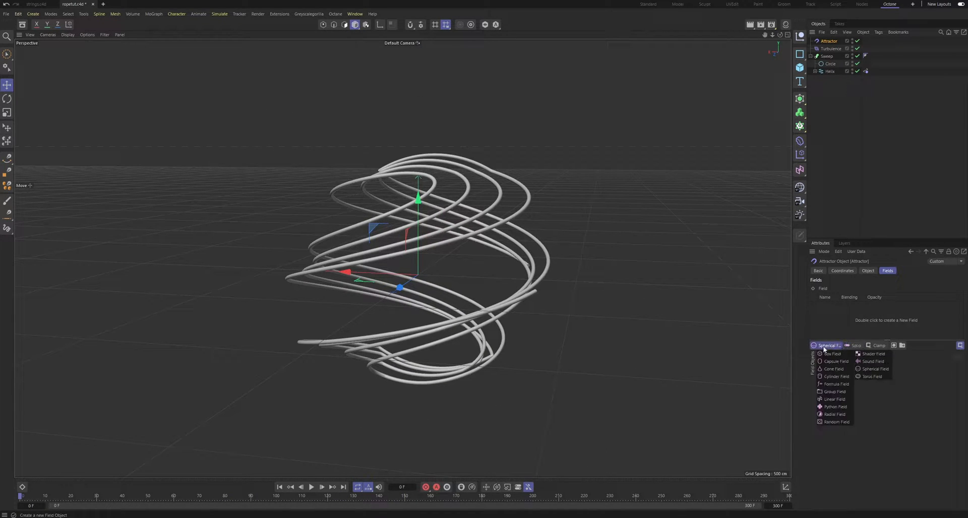
click(866, 377)
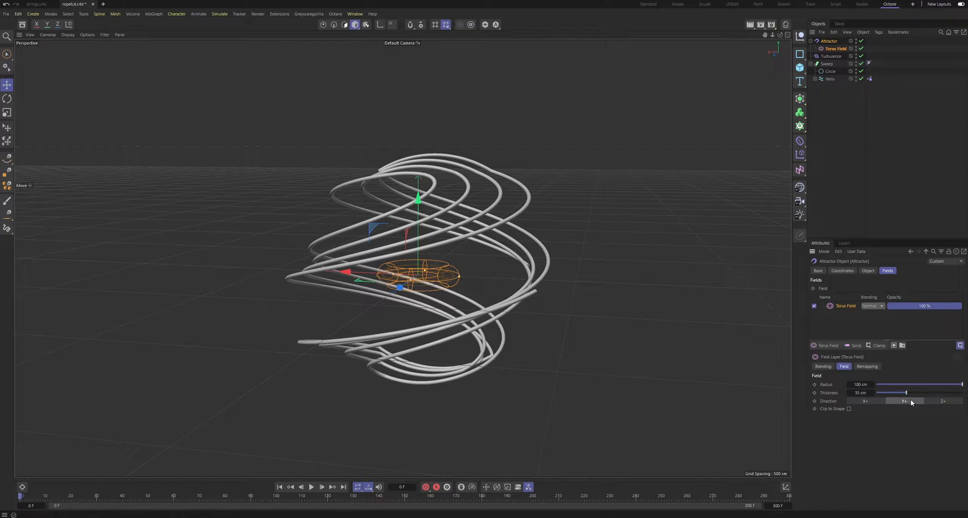
- Set the Torus Field's radius to 400 cm
text(500)
key(Return)
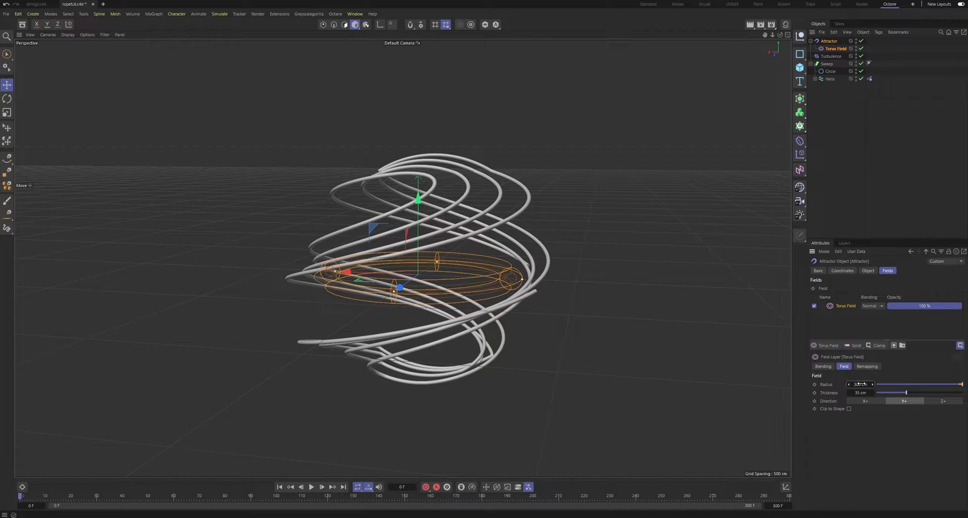
text(0)
key(Return)
key(v)
key(v)
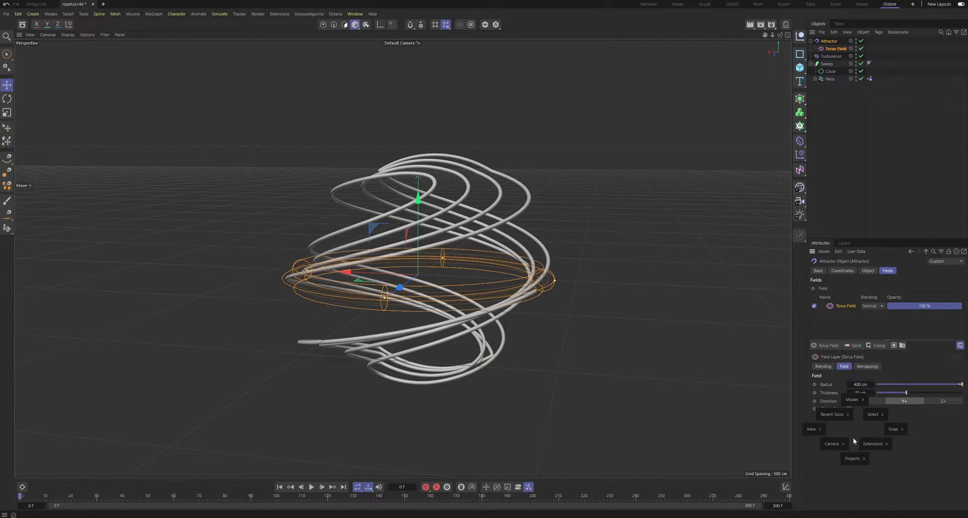
key(v)
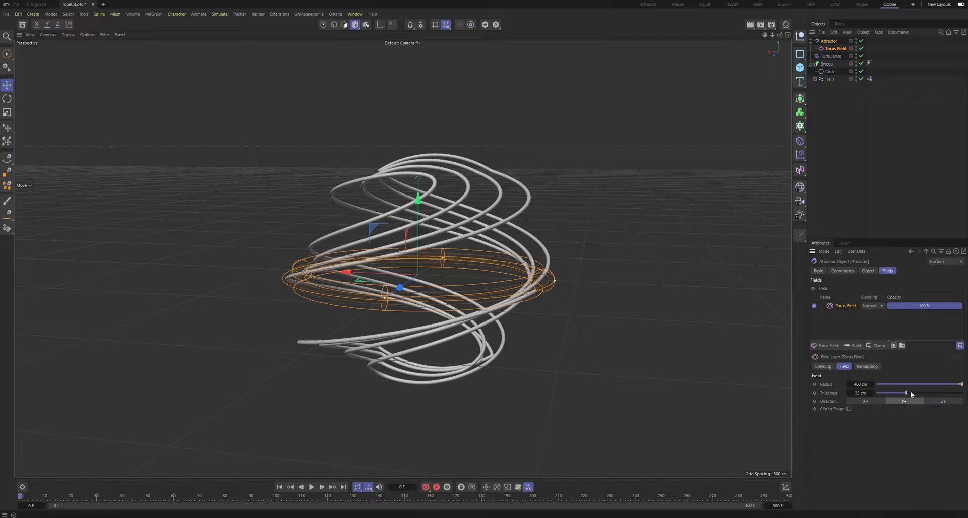
- Set the Torus Field's thickness to 250 cm
drag(910, 392, 962, 393)
text(50)
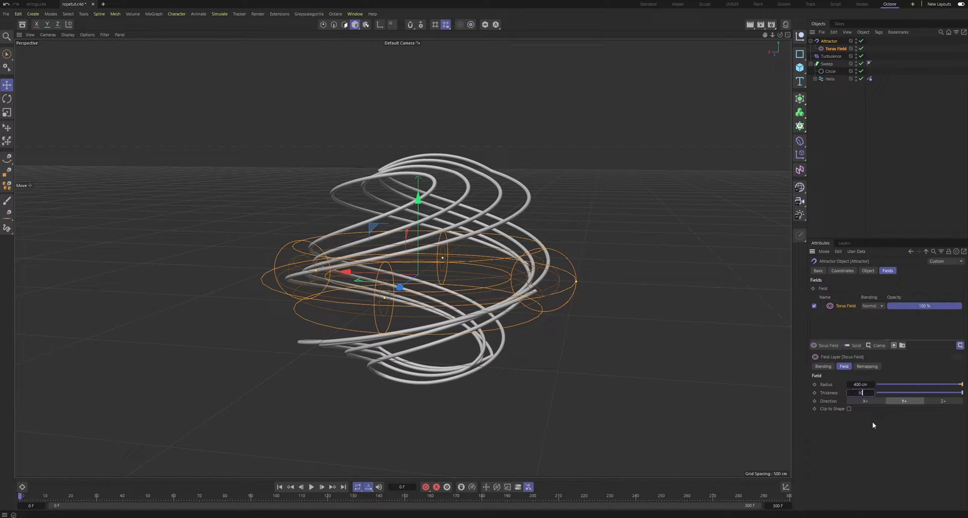
text(0)
key(Return)
text(2)
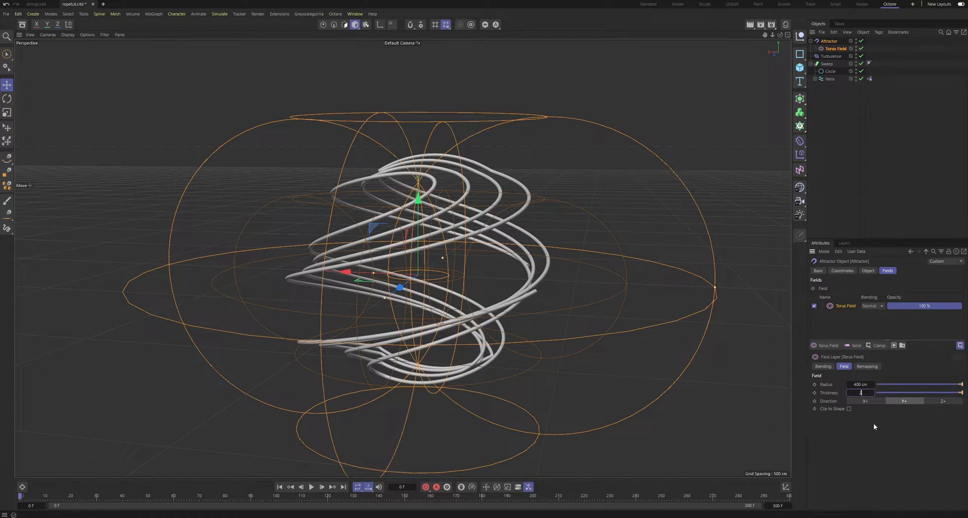
text(50)
key(Return)
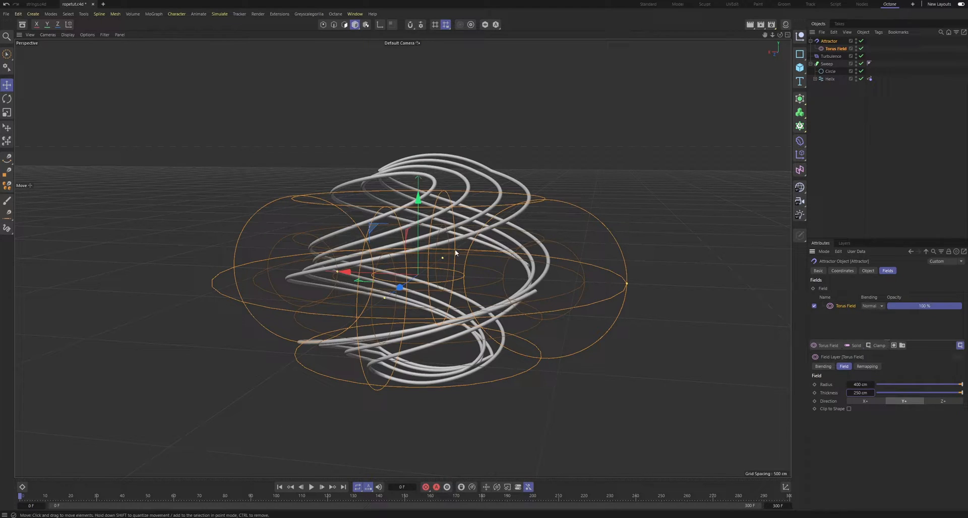
- Play the simulation with the Torus Field hidden in the viewport, and replay it with the field shown
drag(779, 34, 775, 75)
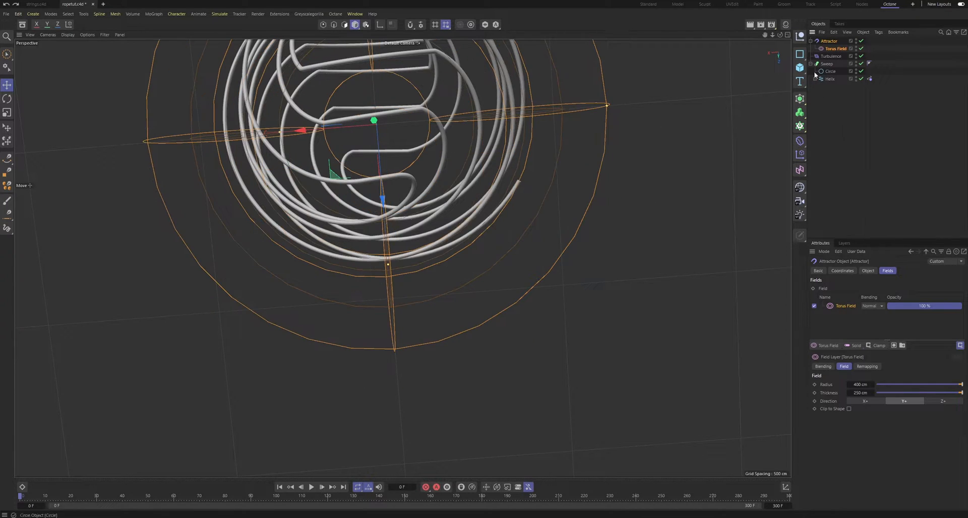
drag(780, 35, 855, 71)
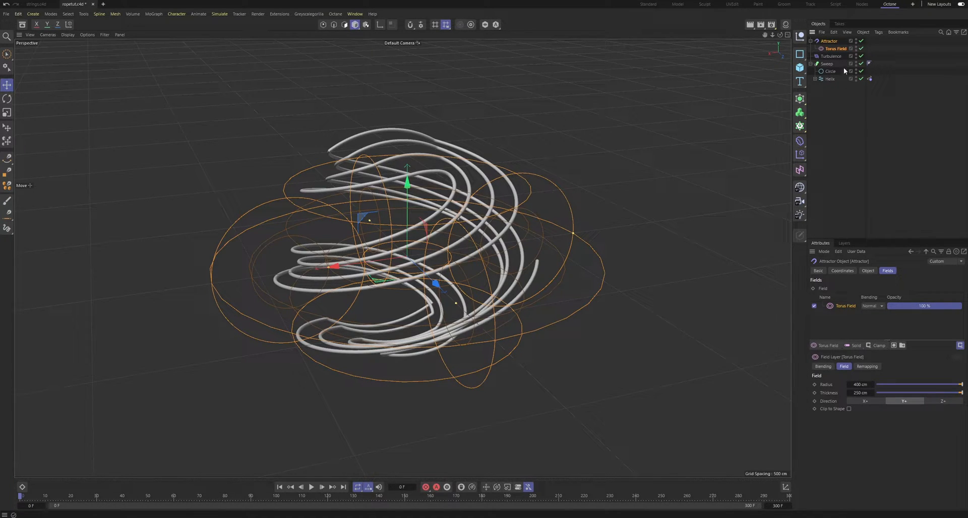
click(841, 100)
click(856, 47)
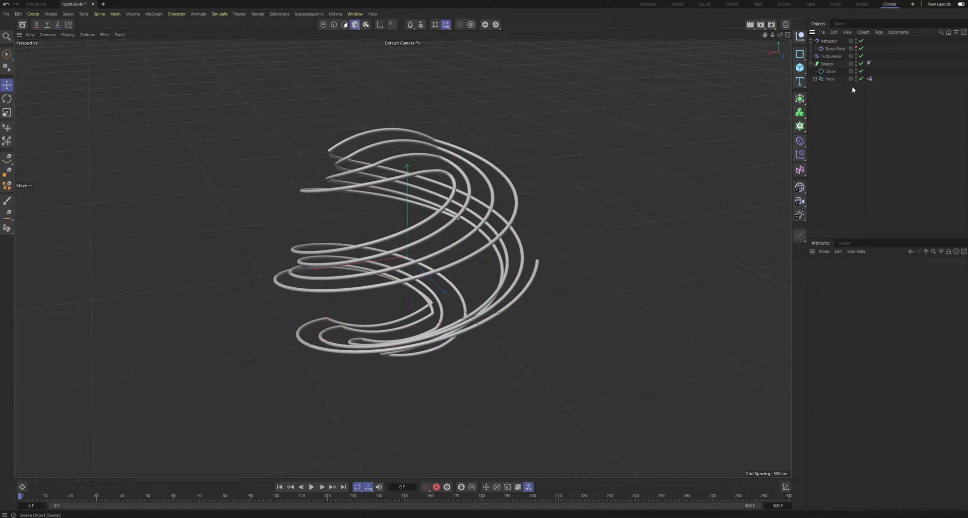
click(311, 487)
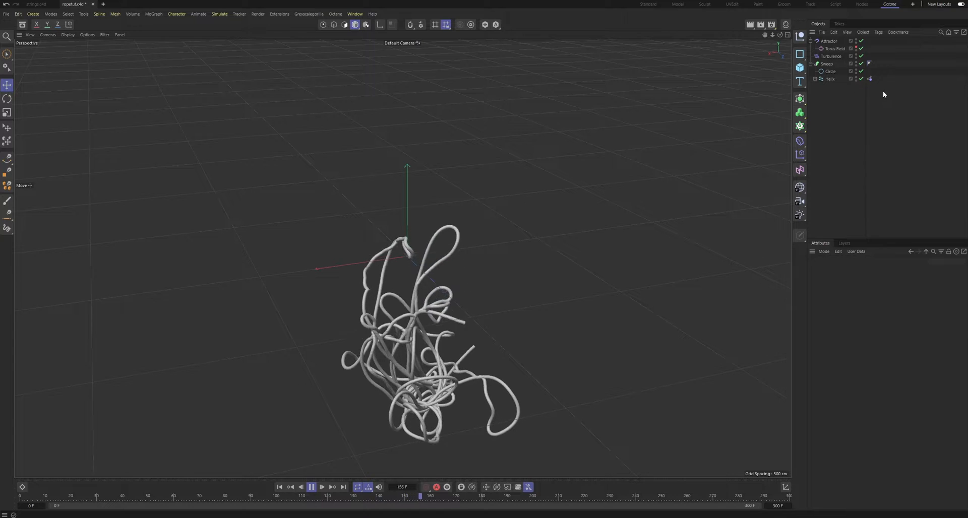
click(856, 46)
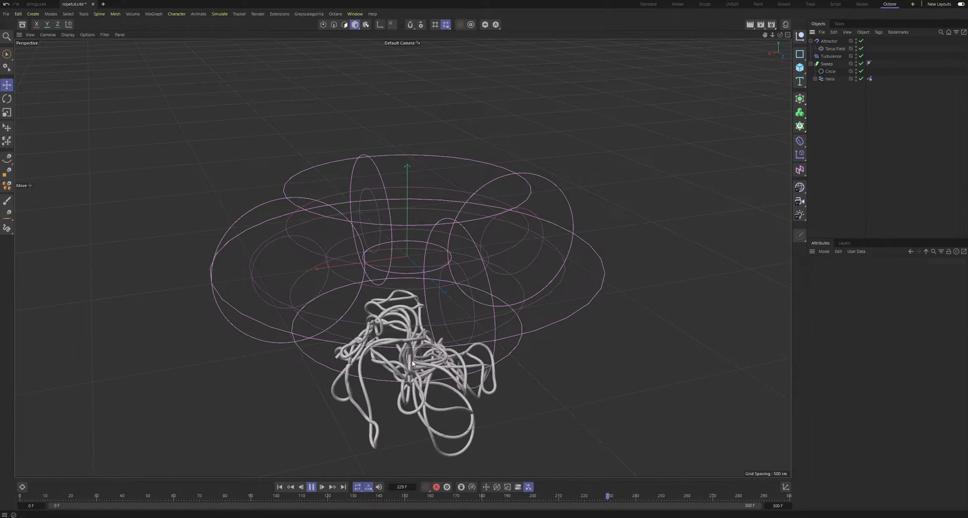
drag(257, 498, 1, 404)
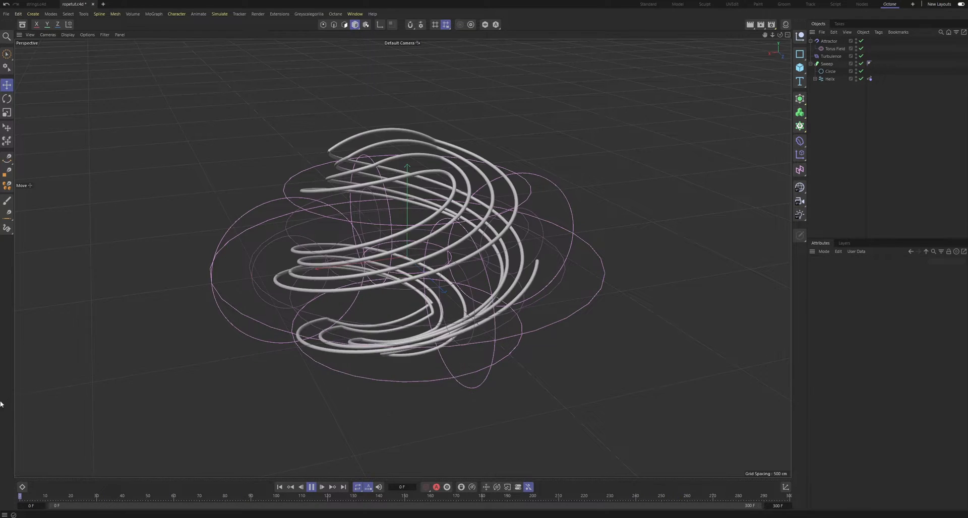
click(312, 488)
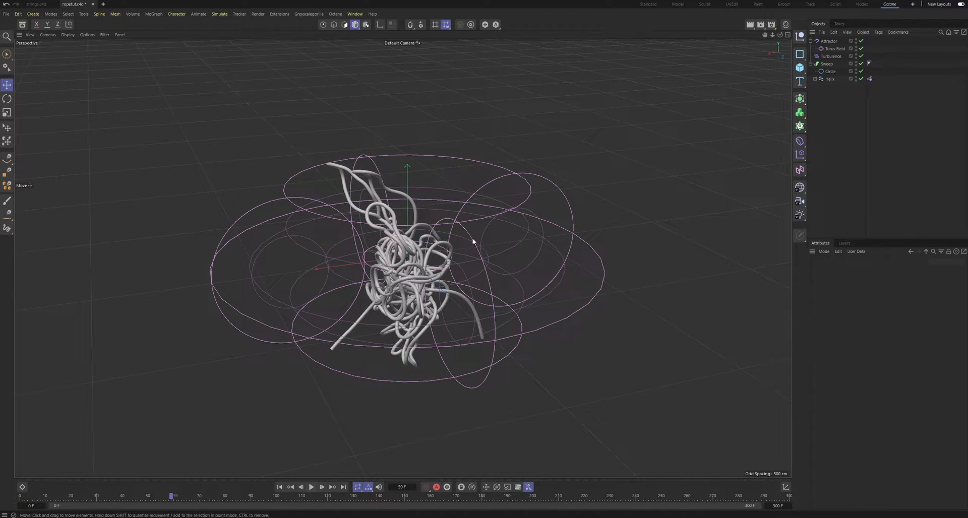
- Try to duplicate the Torus Field layer in the Attractor's fields and set the copy's direction to X+
click(834, 48)
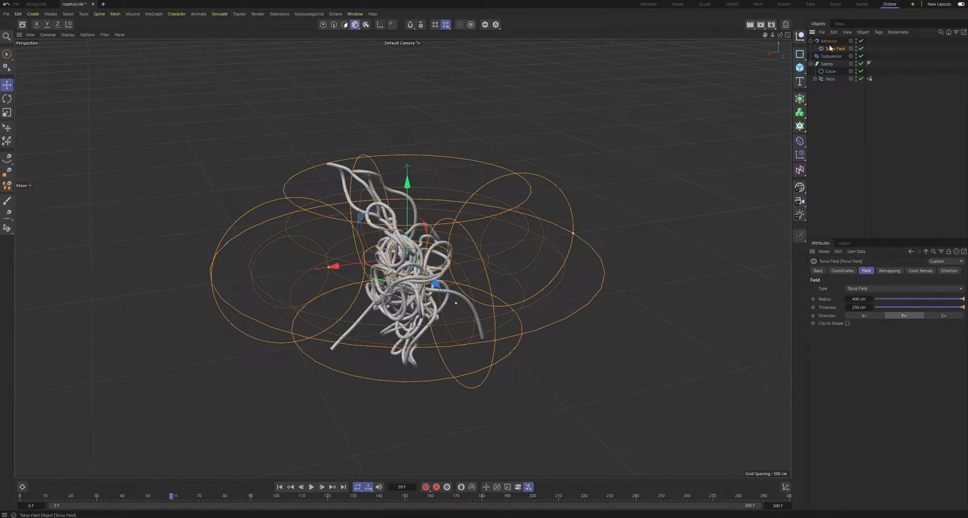
click(829, 41)
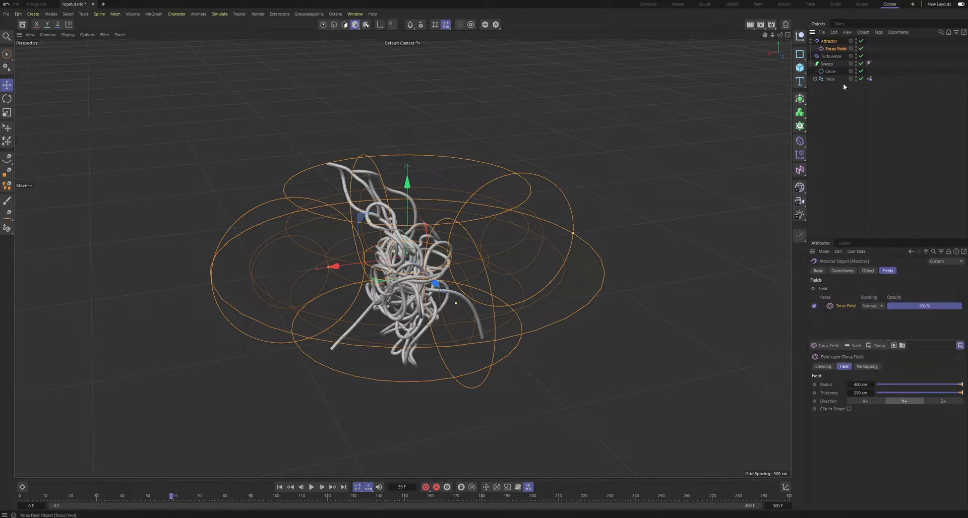
double_click(846, 306)
right_click(845, 309)
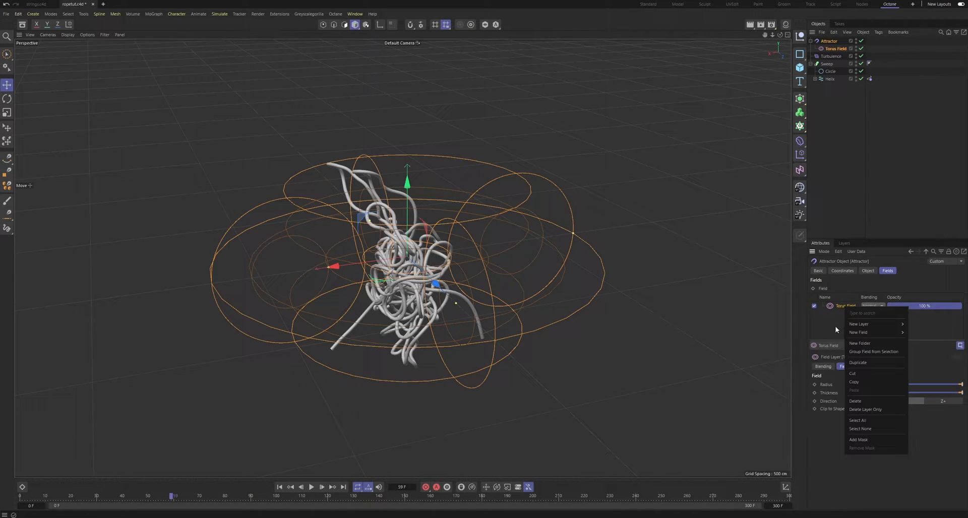
click(864, 361)
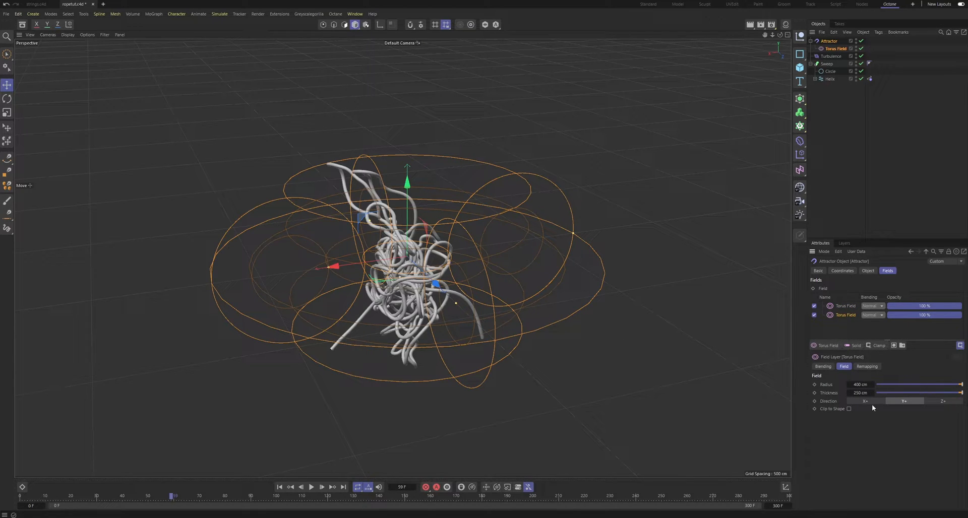
click(872, 404)
click(845, 306)
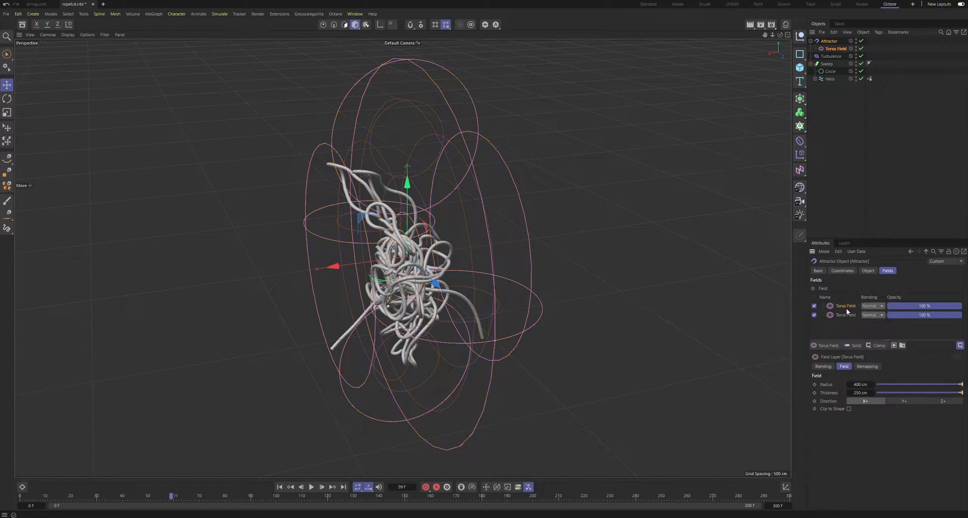
click(896, 402)
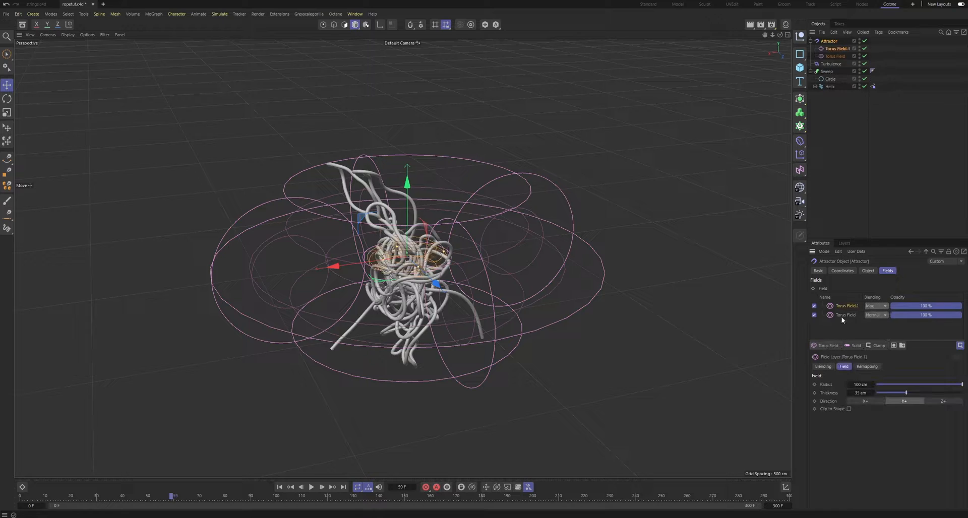
- Add a second Torus Field to the Attractor with direction X+, radius 400 cm and thickness 200 cm
click(874, 401)
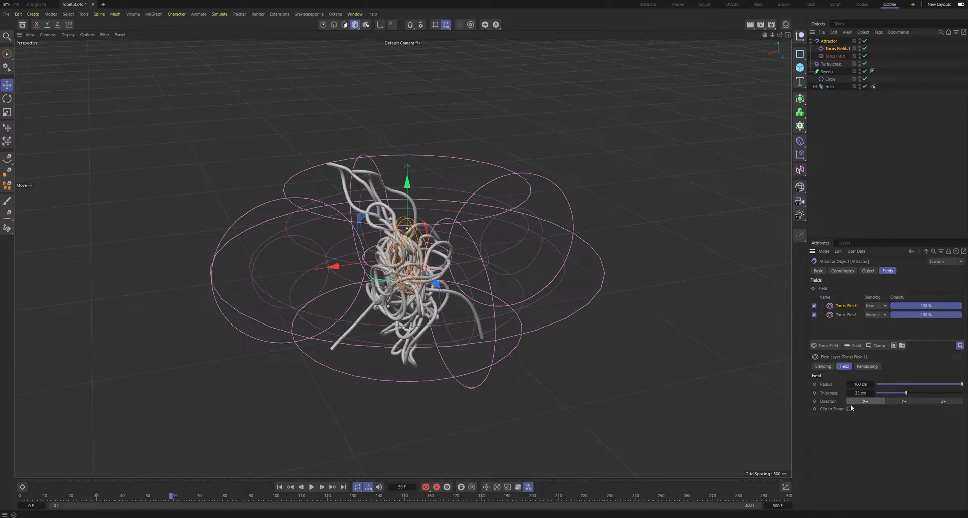
click(846, 315)
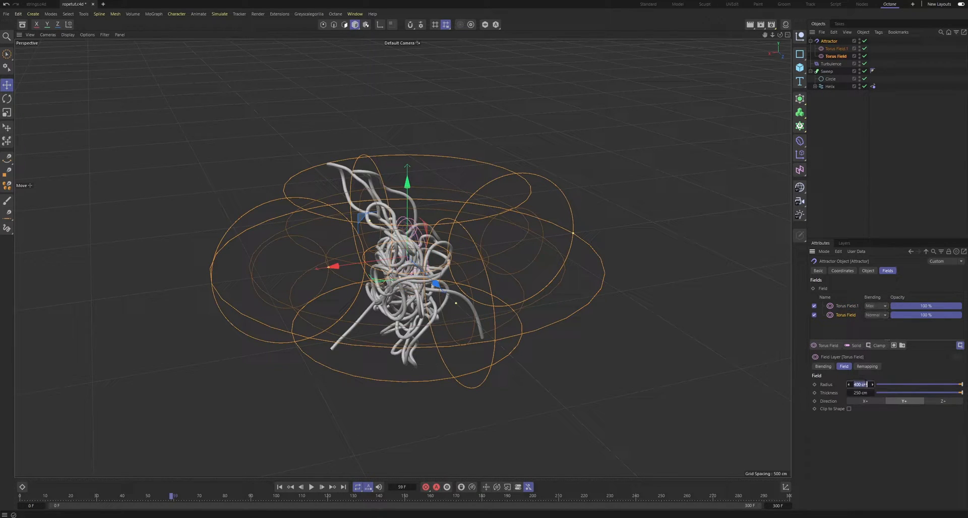
click(846, 307)
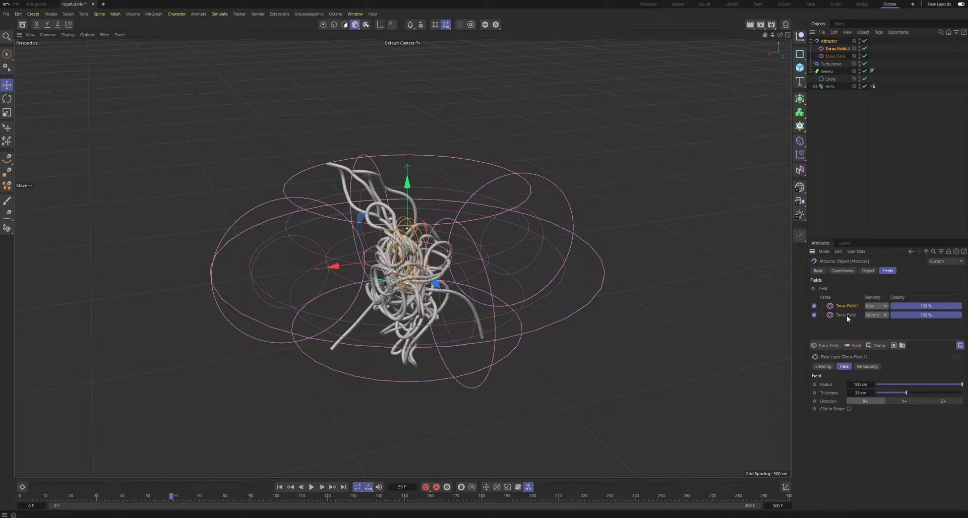
click(860, 393)
text(200)
key(Return)
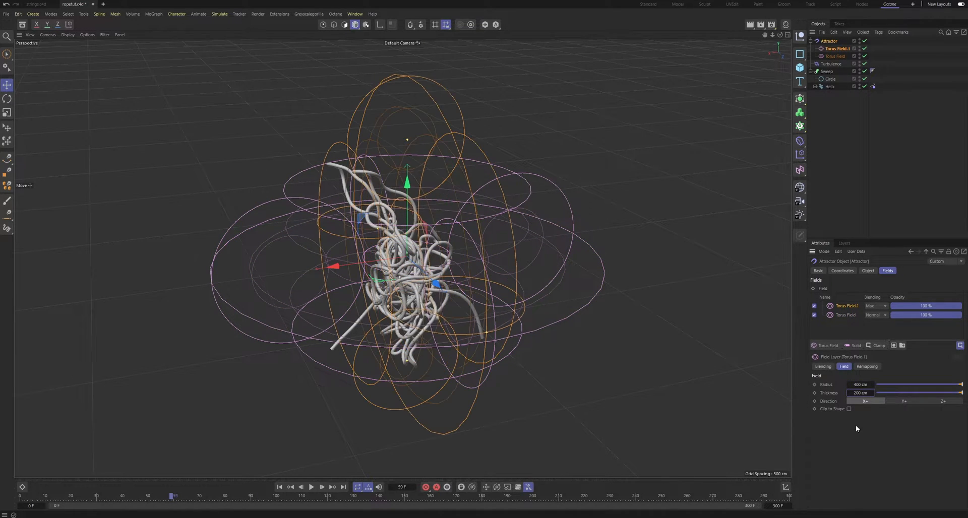
- Play the simulation from the first frame with both Torus Fields limiting the Attractor
click(911, 153)
alt+drag(404, 302, 446, 282)
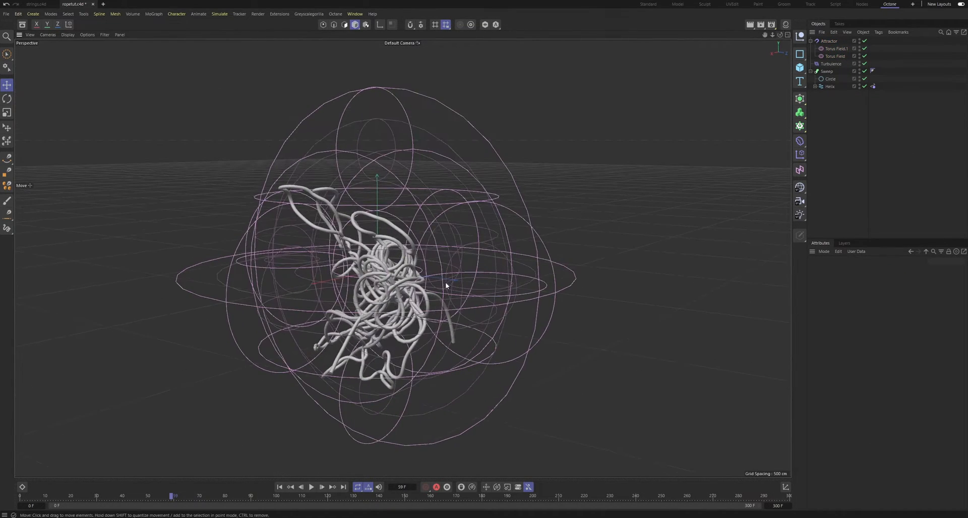
click(279, 487)
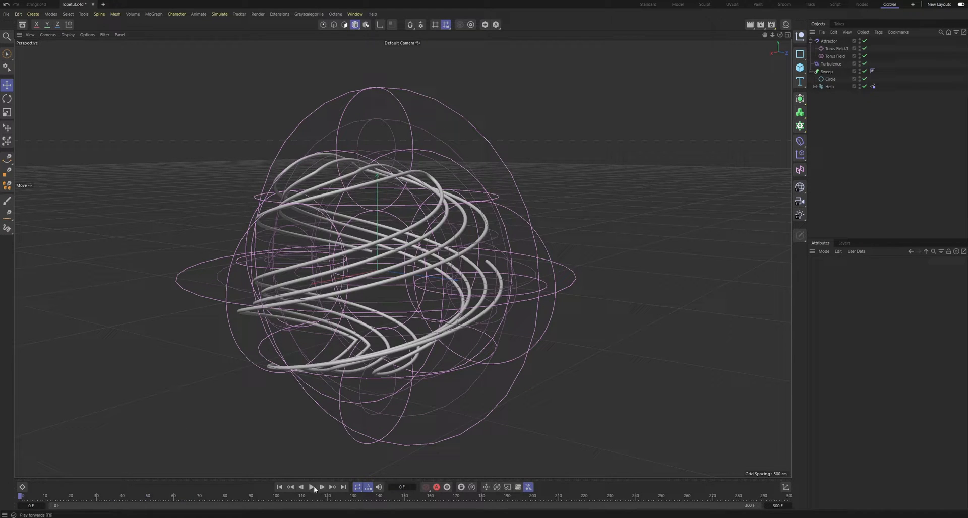
click(312, 487)
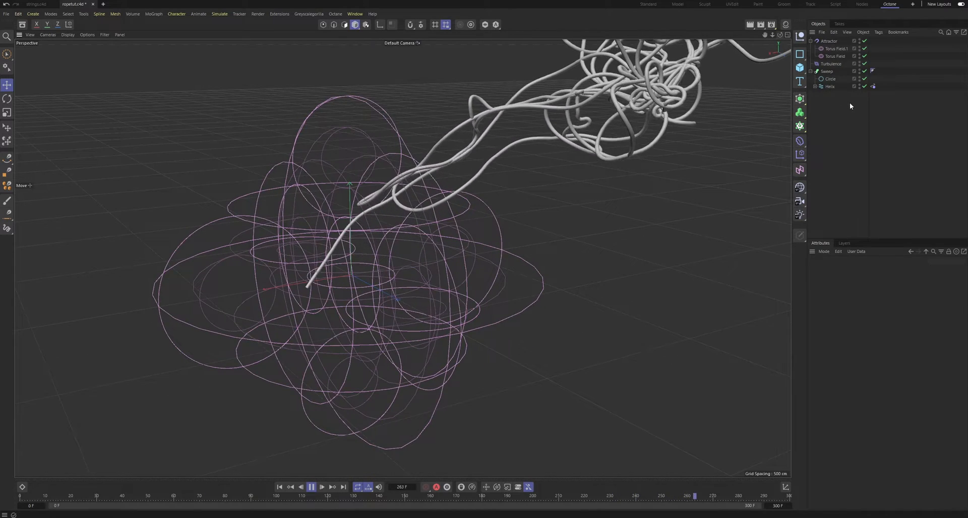
- Set the Attractor's strength to 50000 while the simulation plays
click(827, 42)
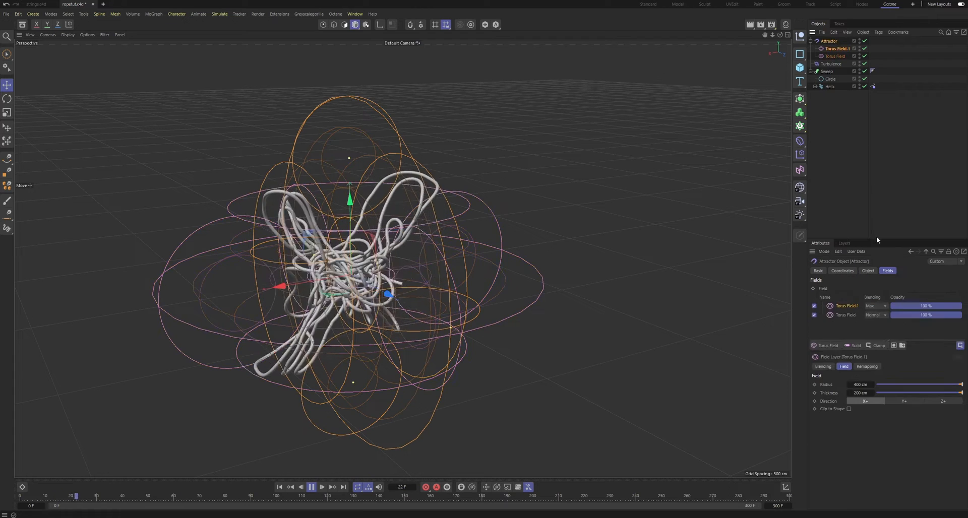
click(848, 271)
click(867, 271)
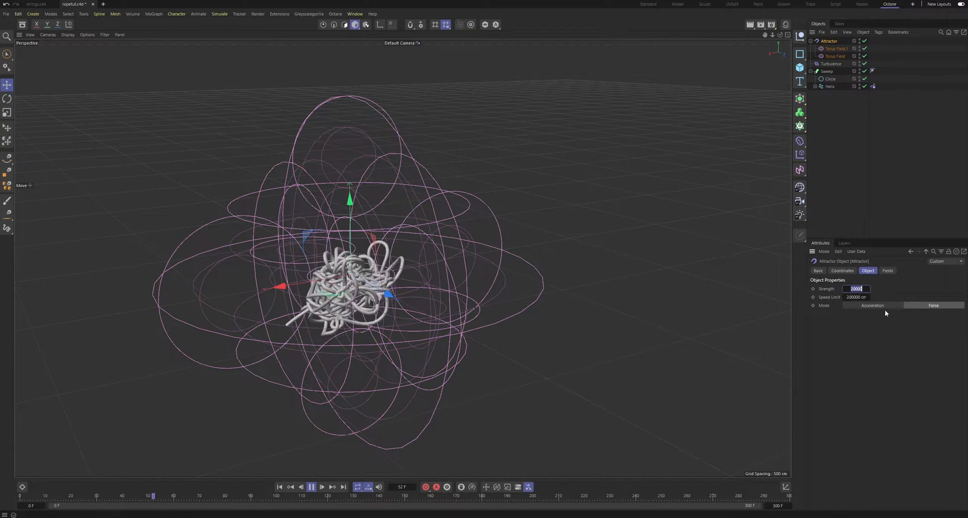
text(00)
key(Return)
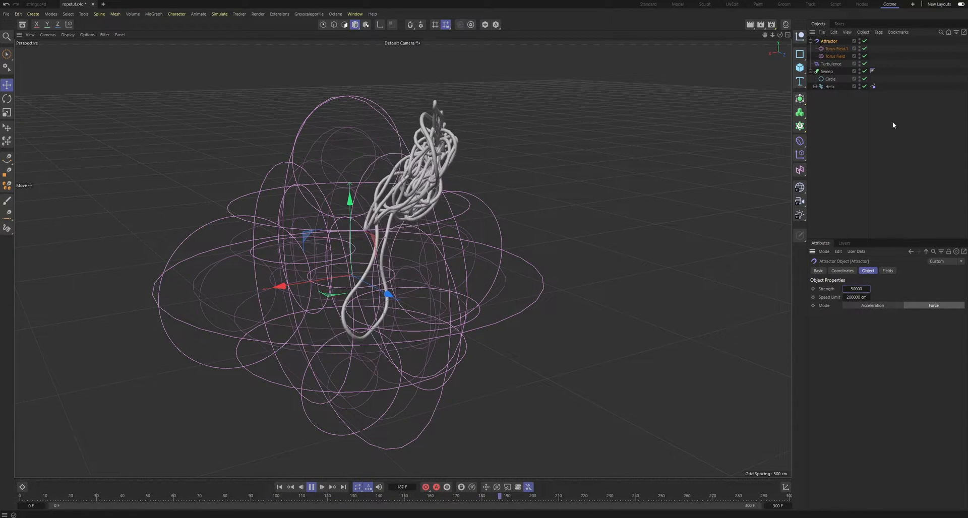
- Set the thickness of the X+ oriented Torus Field to 250 cm
click(835, 56)
ctrl+click(835, 48)
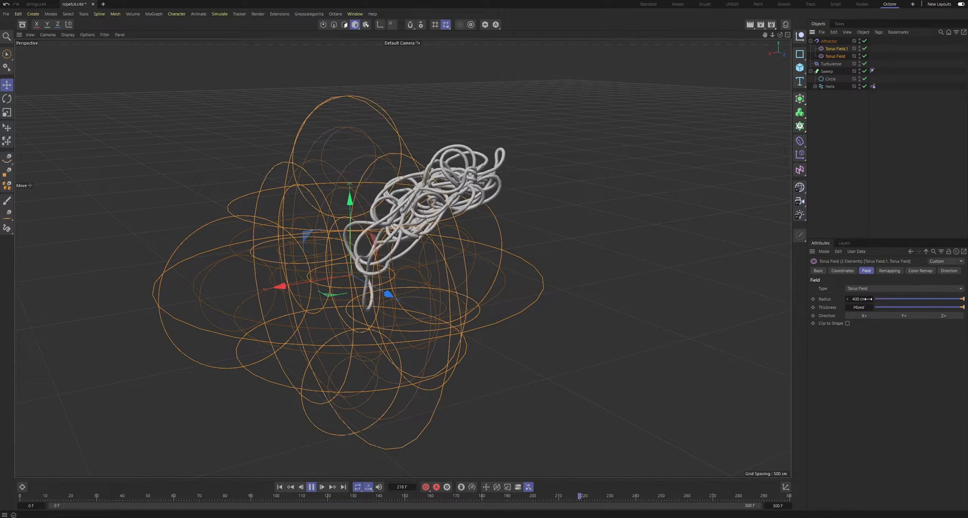
click(839, 48)
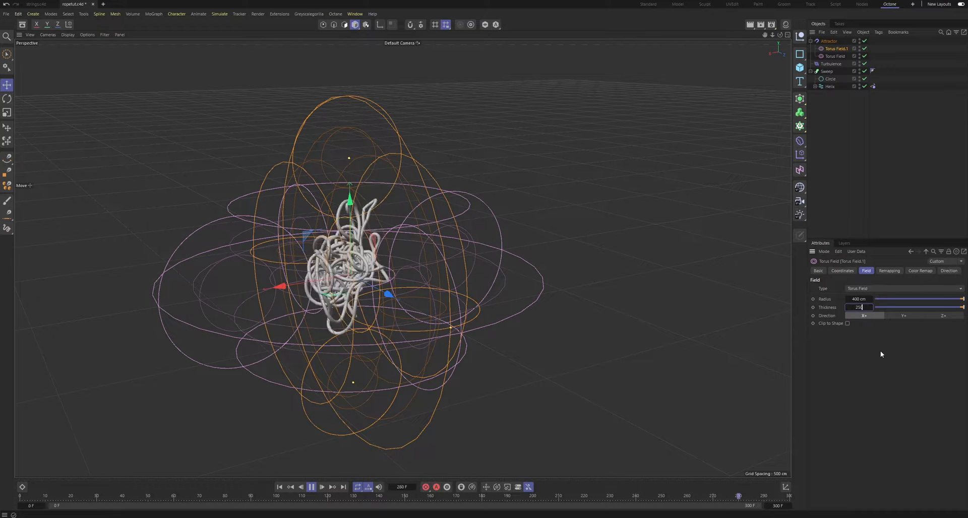
click(700, 288)
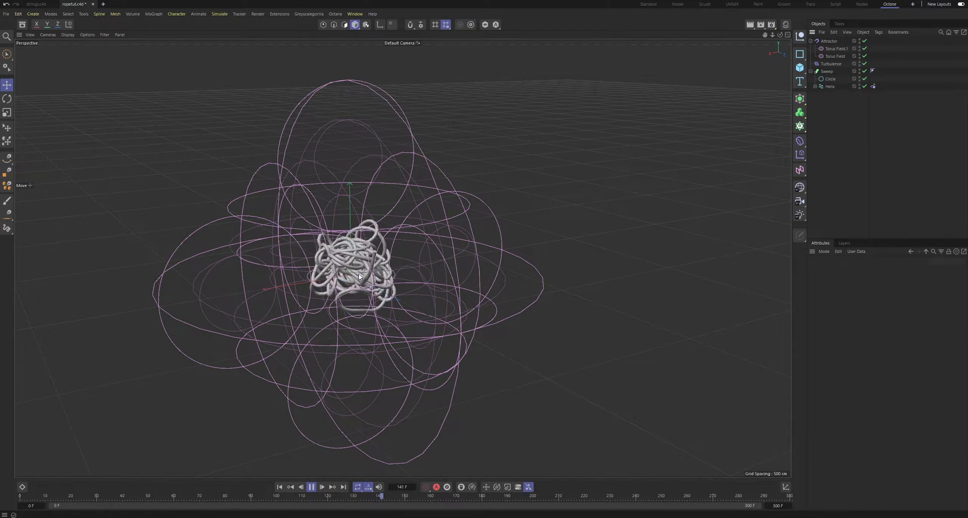
- Stop playback, return to the first frame and scale the Helix up uniformly to about 130%
scroll(353, 375, up, 1)
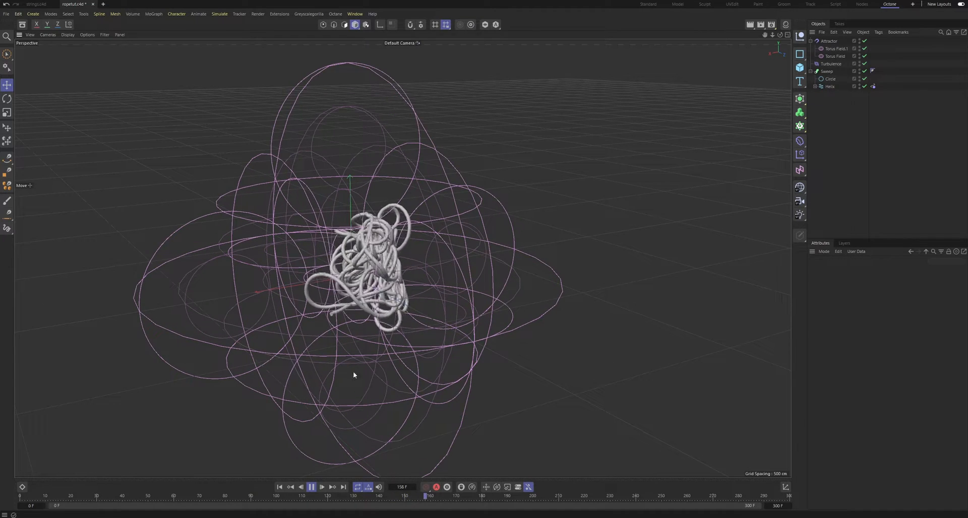
click(311, 487)
key(shift+f)
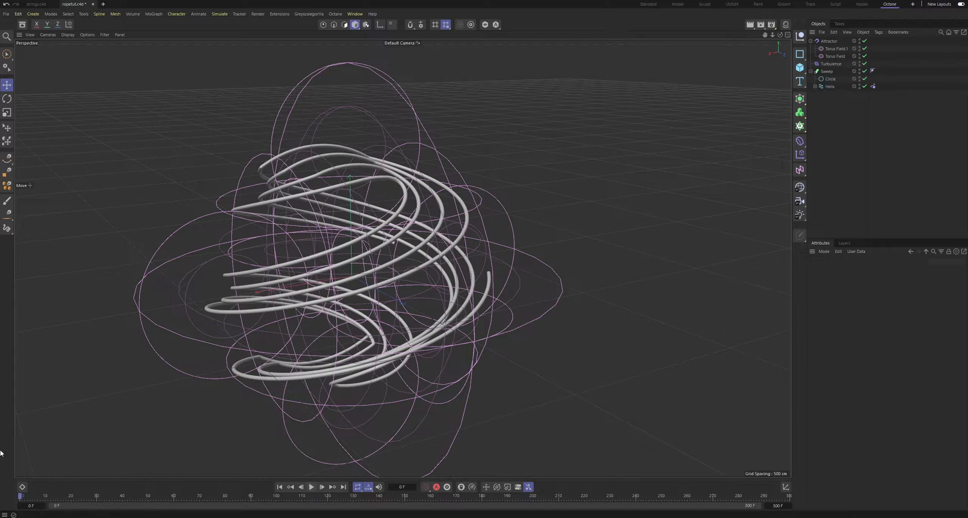
drag(773, 36, 772, 35)
click(829, 86)
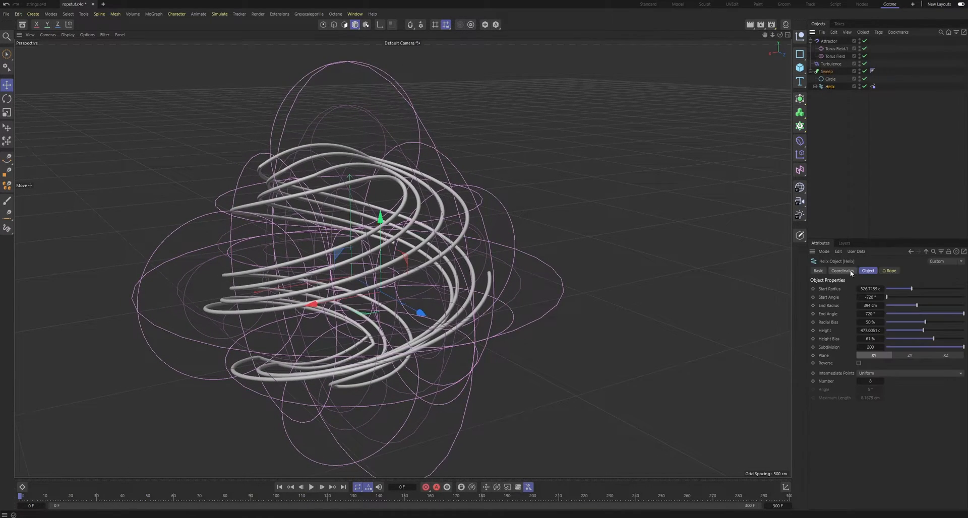
drag(927, 330, 941, 330)
click(7, 112)
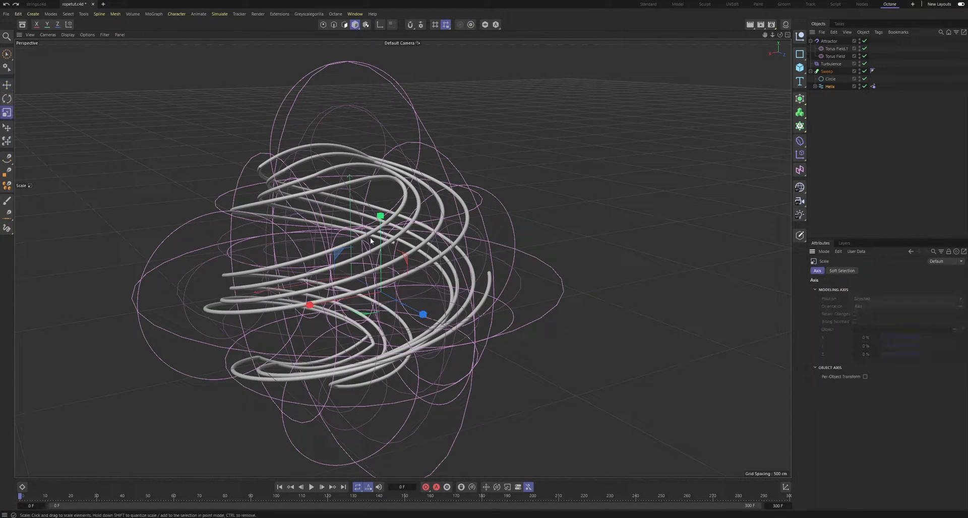
drag(381, 220, 392, 200)
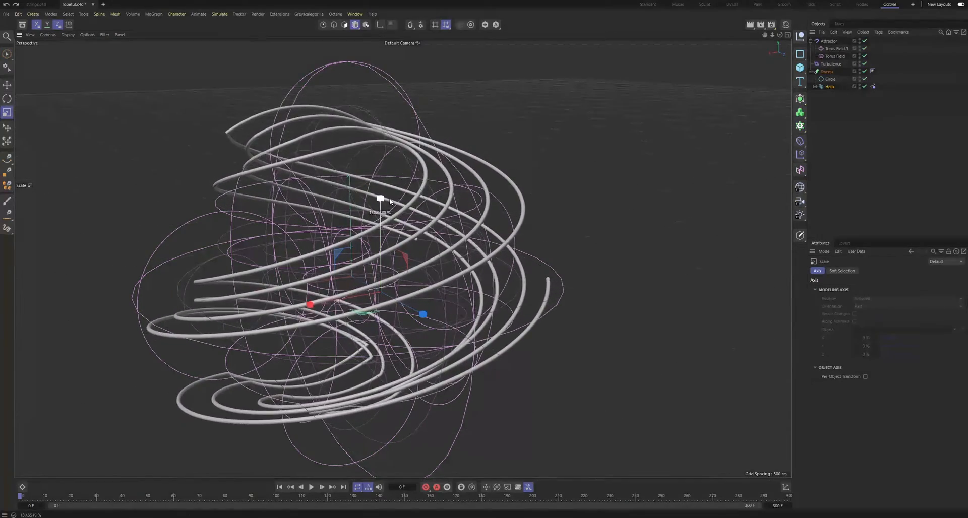
- Play the simulation with the enlarged Helix, then stop it and return to the first frame
mouse_move(780, 35)
mouse_down()
mouse_move(751, 38)
mouse_move(755, 15)
mouse_move(770, 46)
mouse_up()
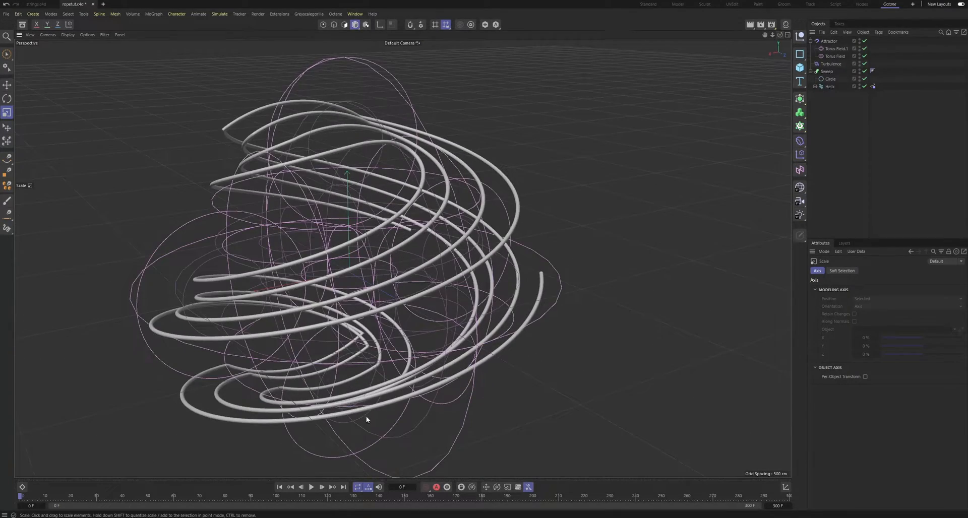
click(311, 489)
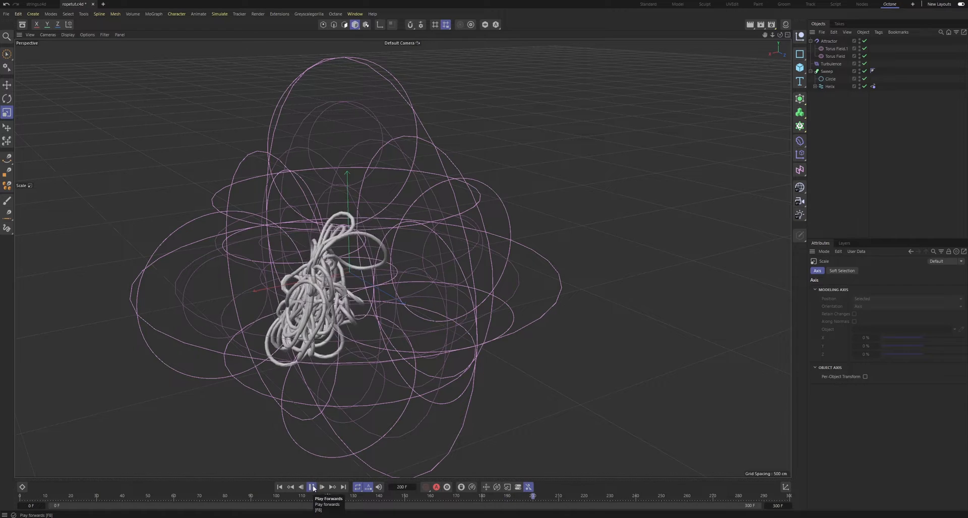
click(312, 487)
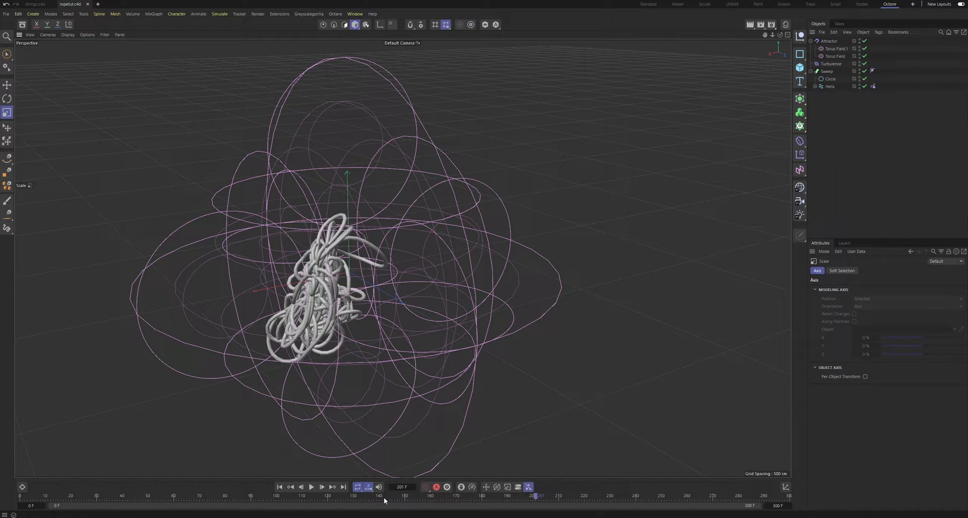
key(shift+f)
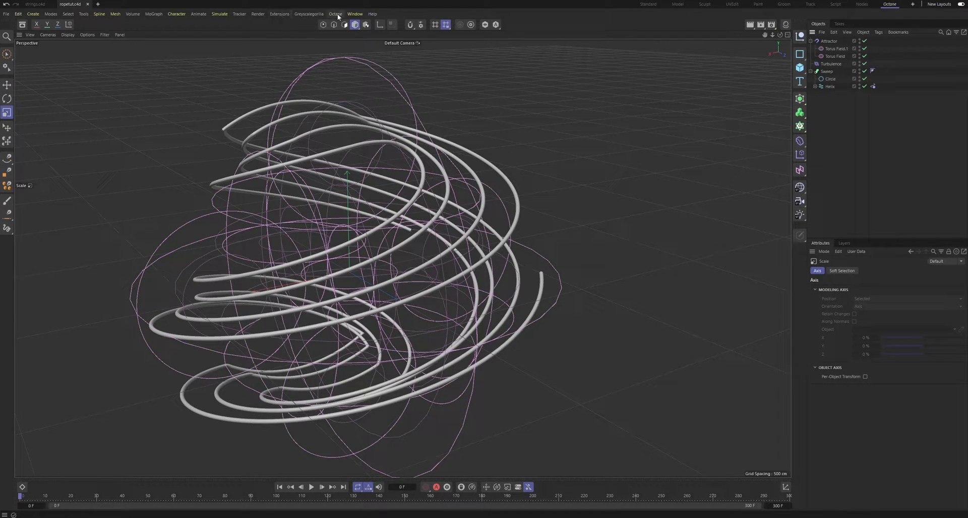
- Add an Octane Camera from the Octane Live Viewer and look through it in the viewport
click(352, 28)
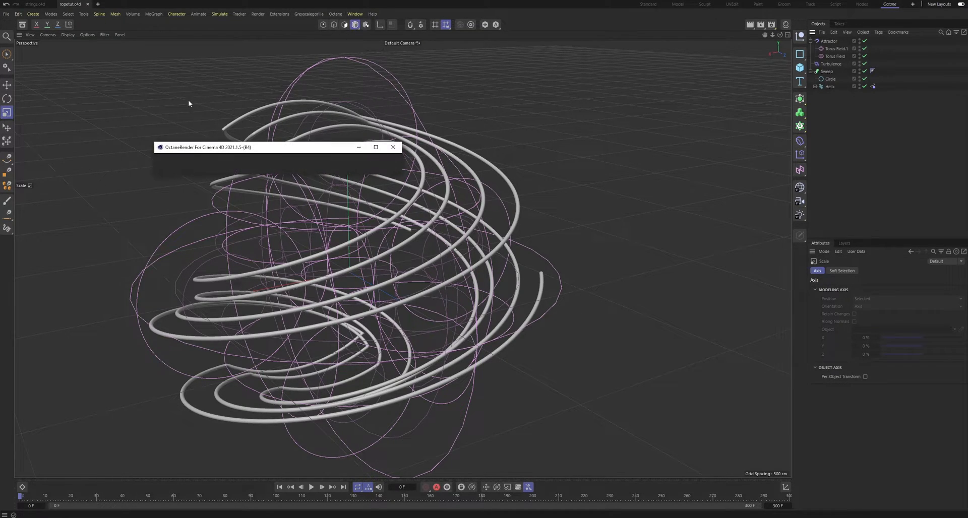
click(374, 156)
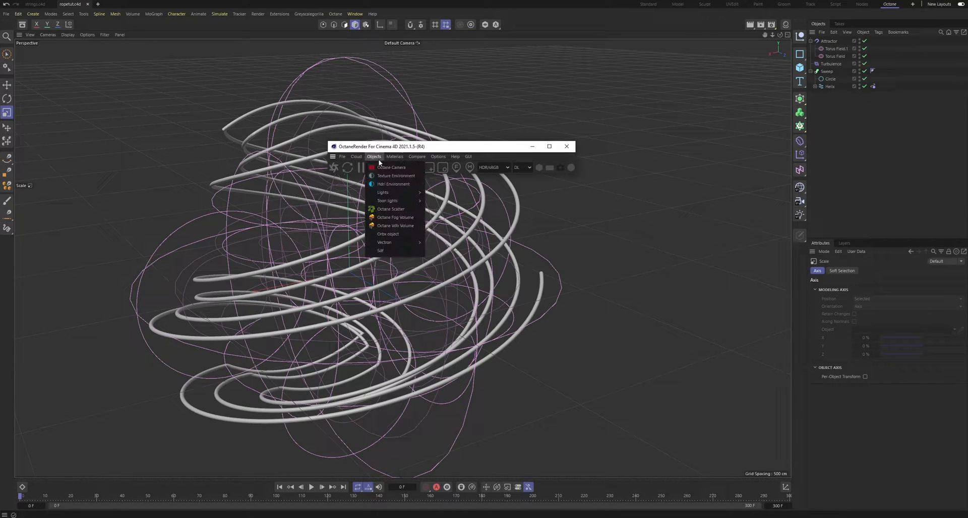
click(388, 168)
click(532, 146)
click(864, 41)
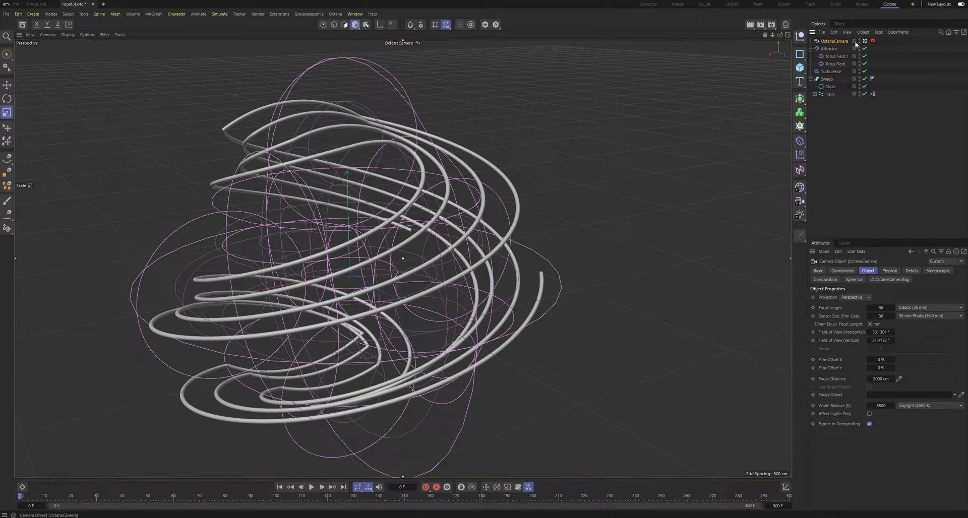
- Set the render output size to 1000 x 1280 pixels
click(772, 25)
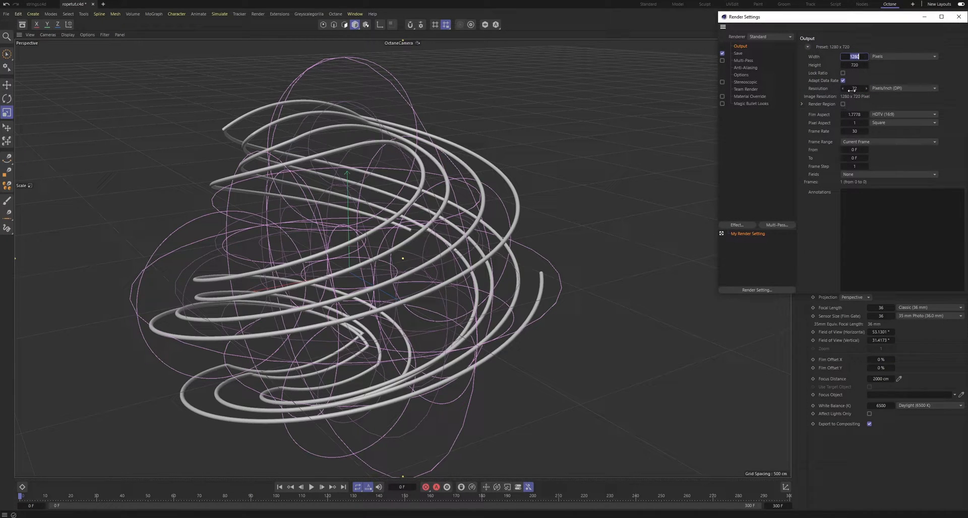
text(1280)
key(Tab)
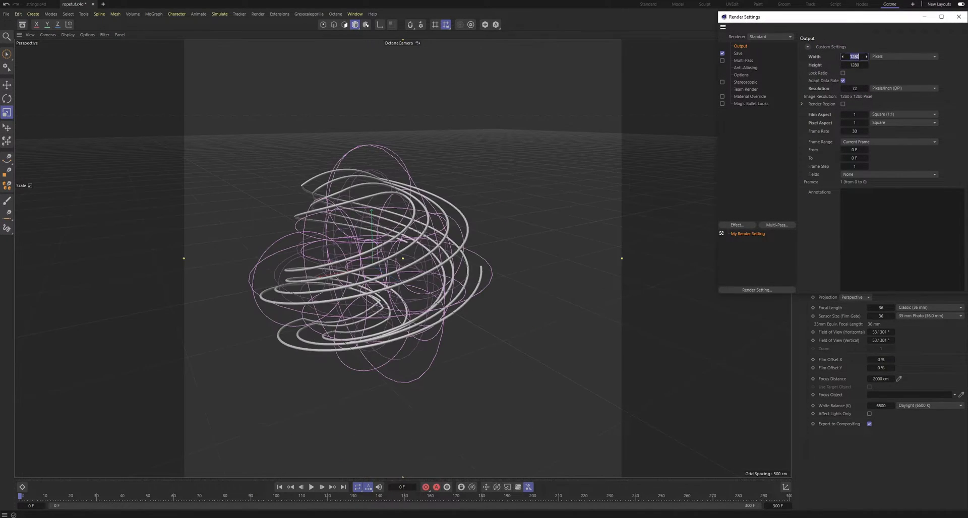
key(Return)
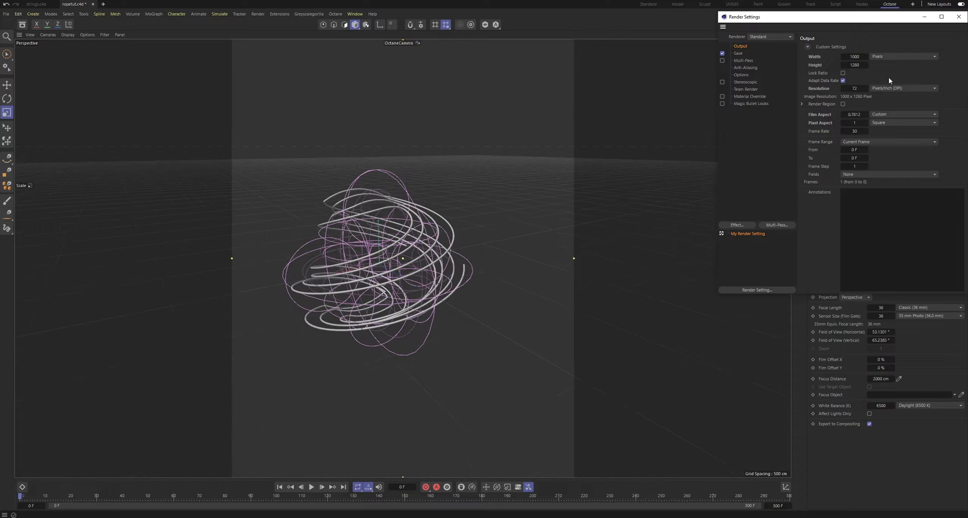
click(958, 17)
- Zero the OctaneCamera's rotation and X and Y position, then pull it back along Z to about -2092 cm
click(841, 271)
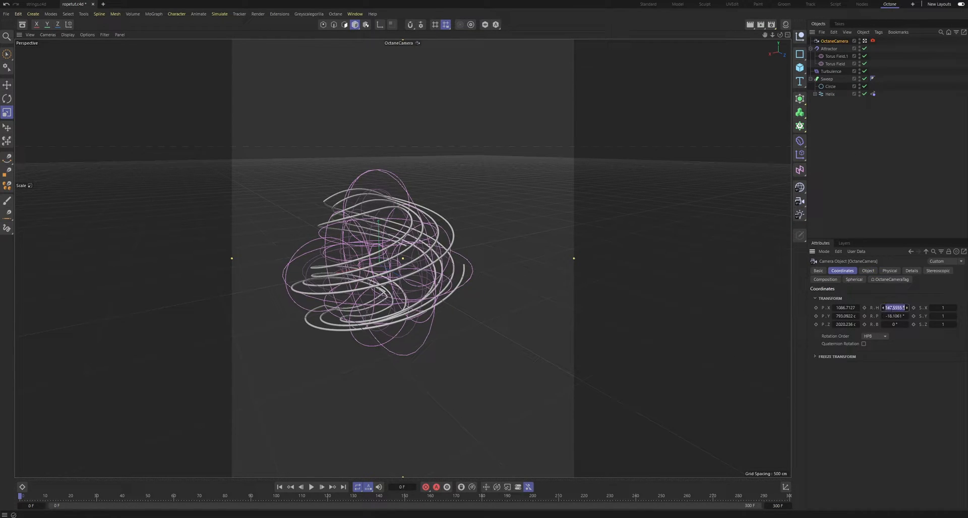
text(0)
key(Return)
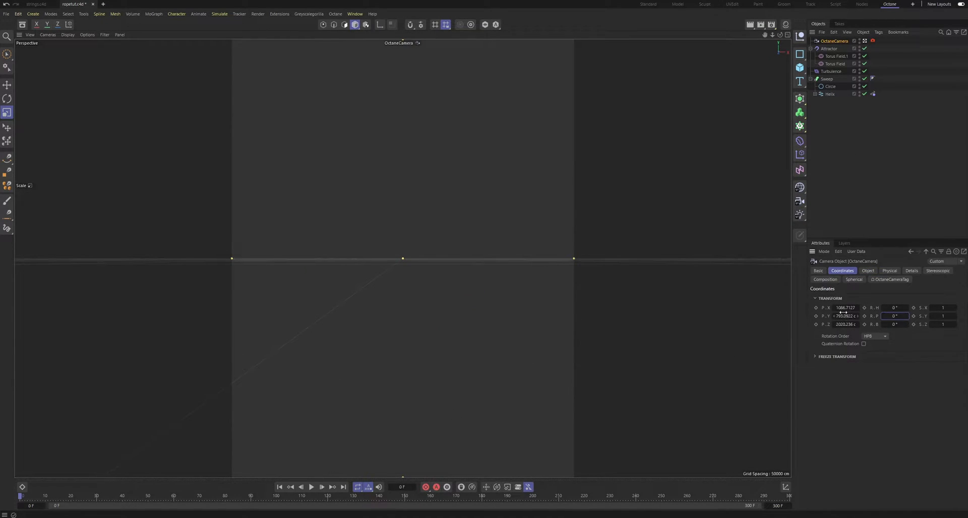
text(0)
key(Return)
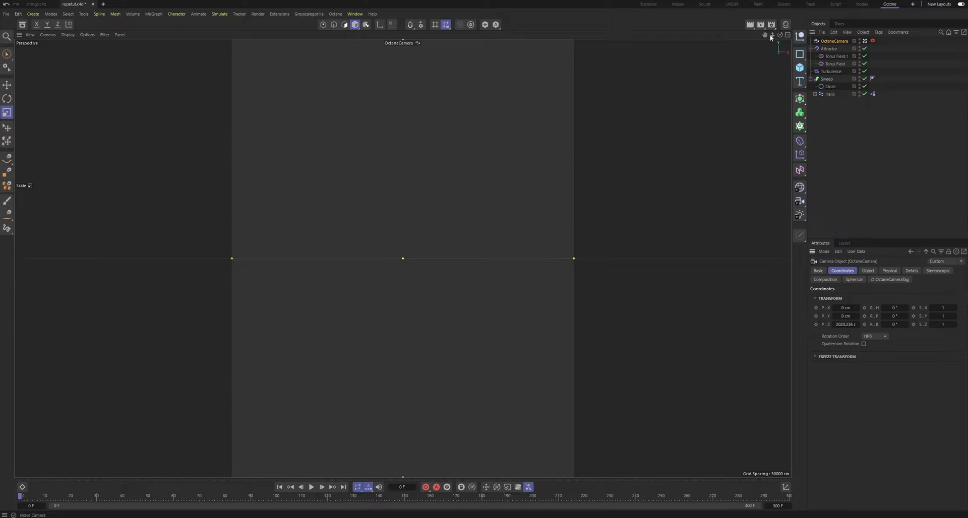
drag(771, 35, 668, 150)
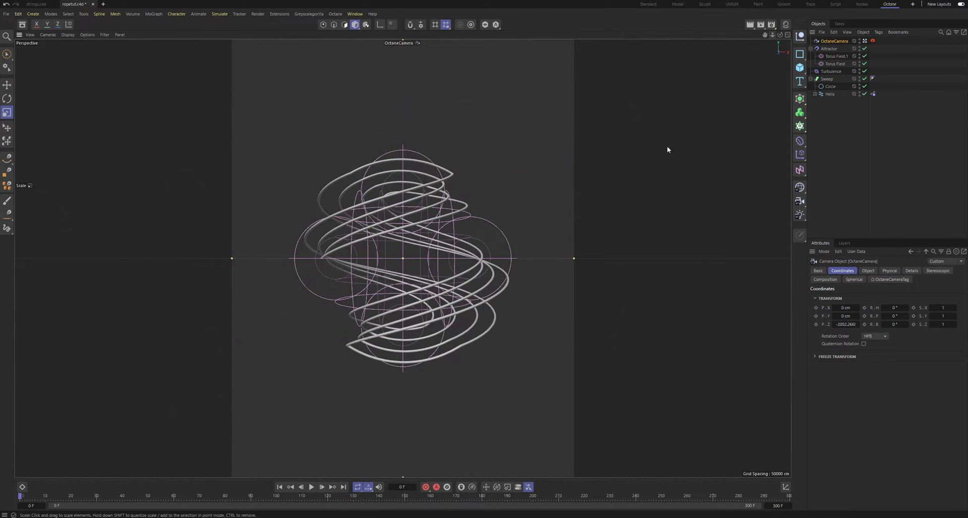
drag(67, 496, 1, 457)
click(866, 119)
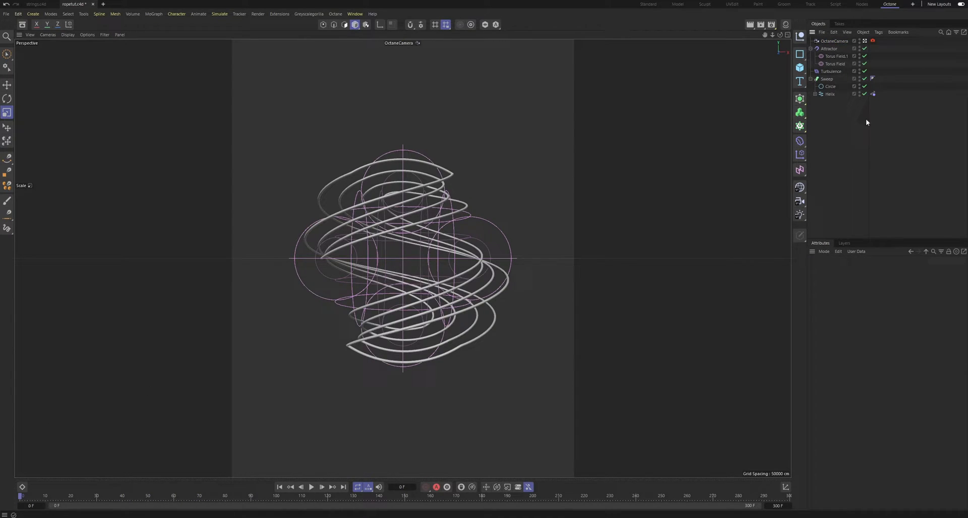
- Leave the OctaneCamera view and add a Cylinder primitive at the centre of the helix
click(864, 40)
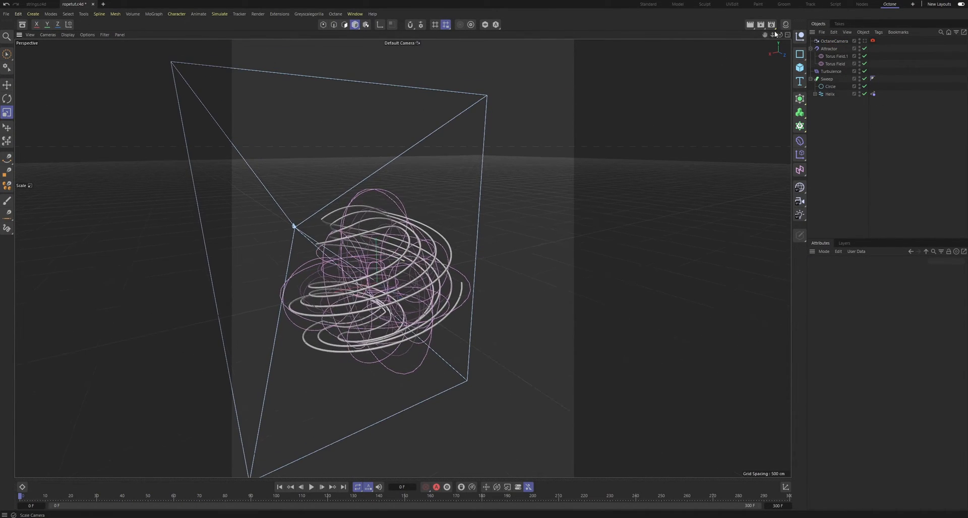
drag(779, 35, 762, 2)
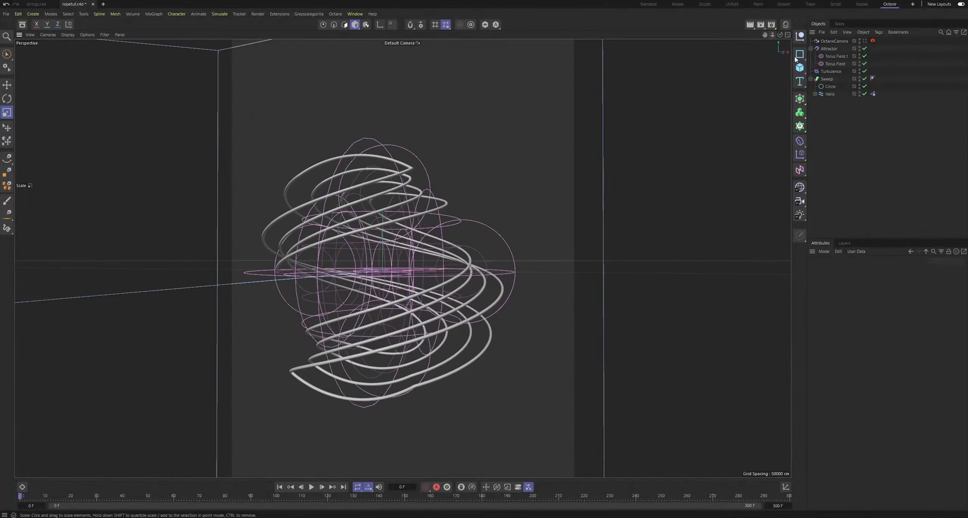
click(804, 69)
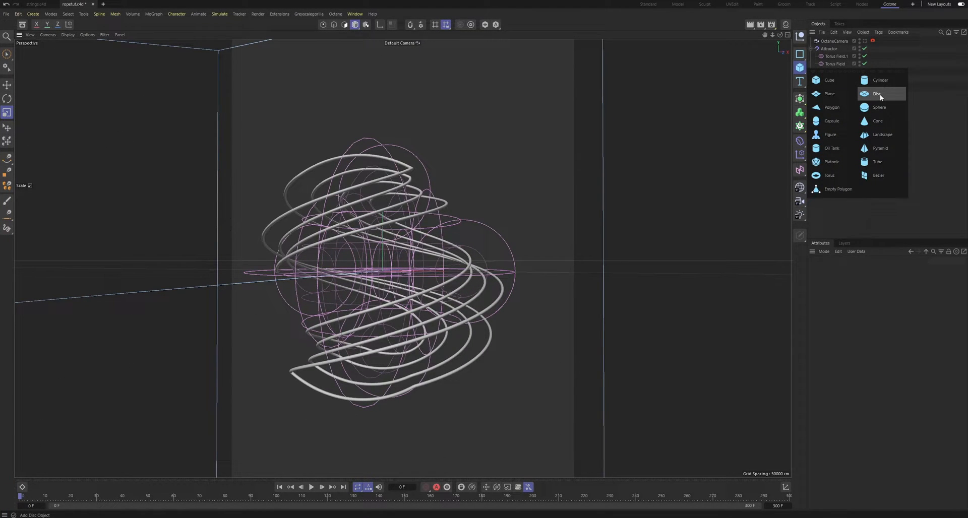
click(879, 81)
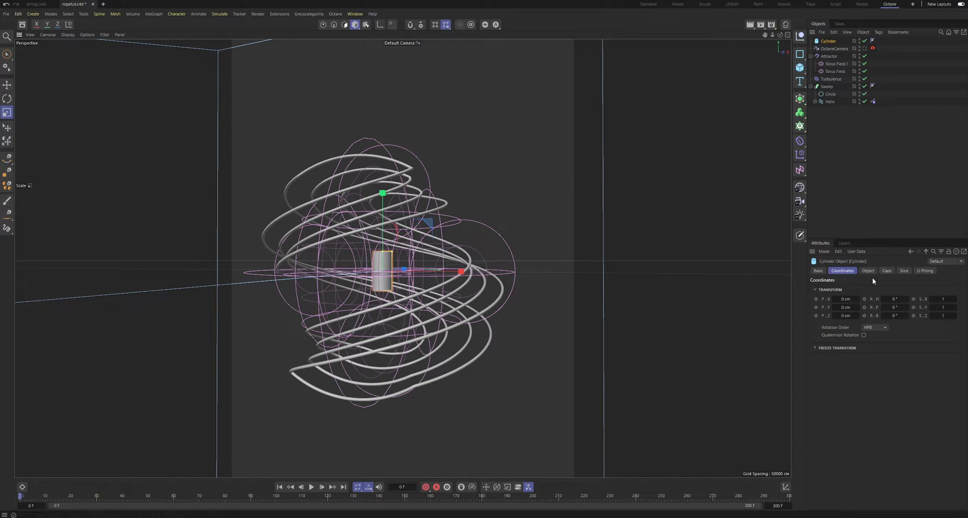
- Set the Cylinder's pitch rotation to 90° and stretch its height to about 2400 cm through the helix
drag(907, 307, 906, 323)
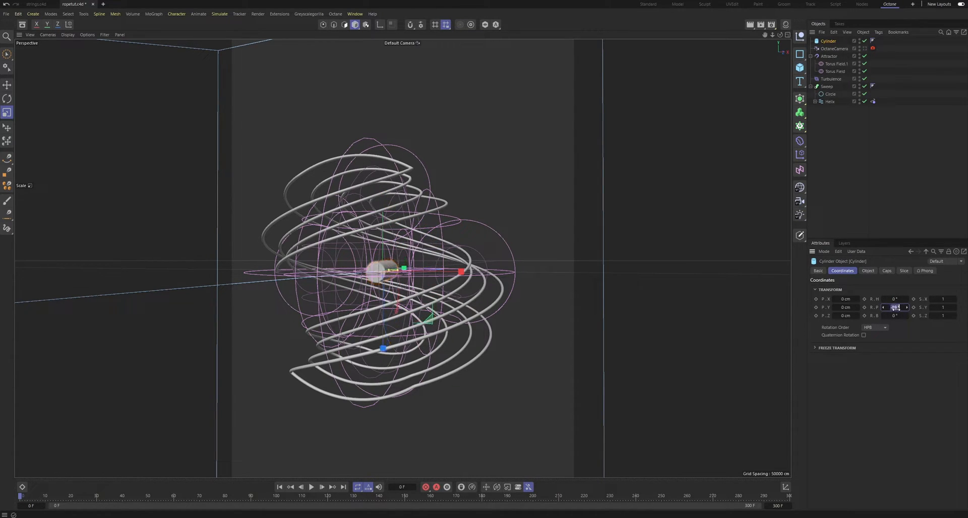
text(0)
key(Return)
key(v)
key(Escape)
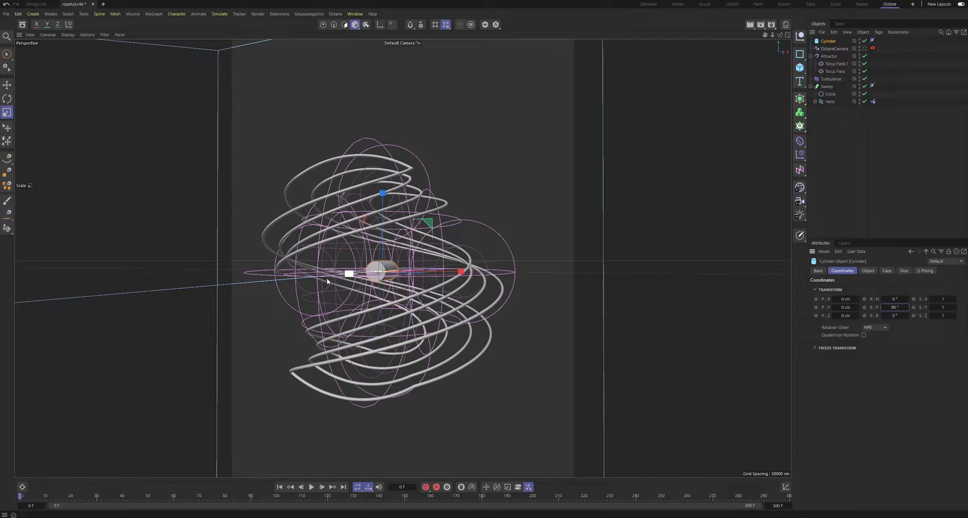
drag(370, 275, 317, 236)
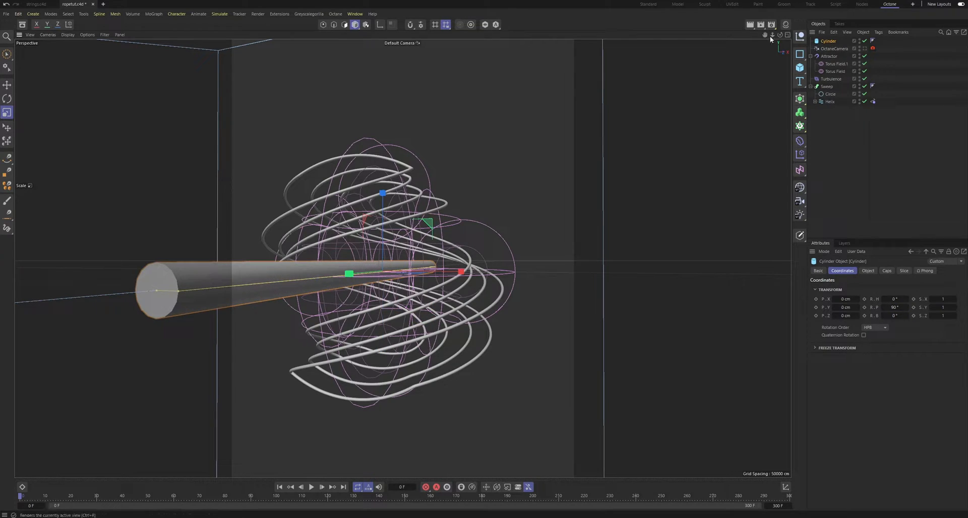
drag(770, 39, 699, 106)
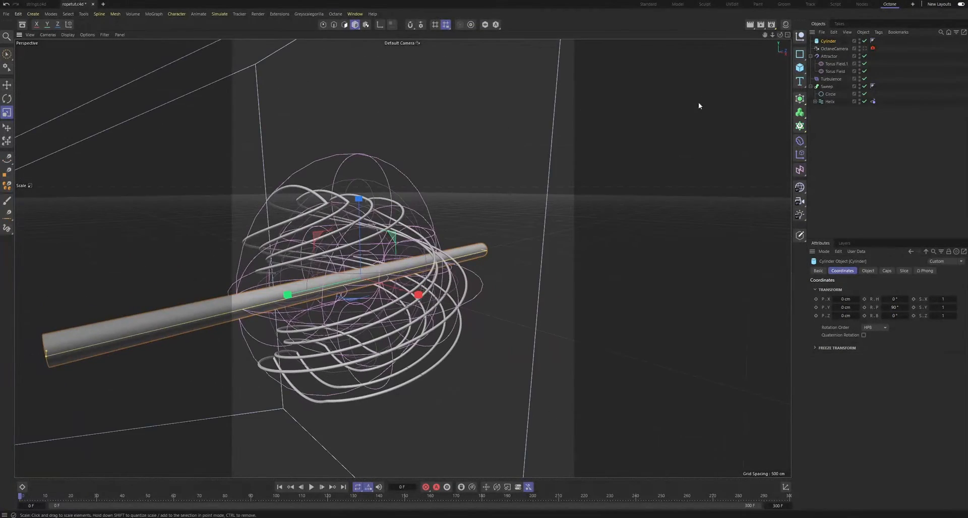
- Look through the OctaneCamera, widen the Cylinder's radius to about 65 cm and open its object properties
click(865, 48)
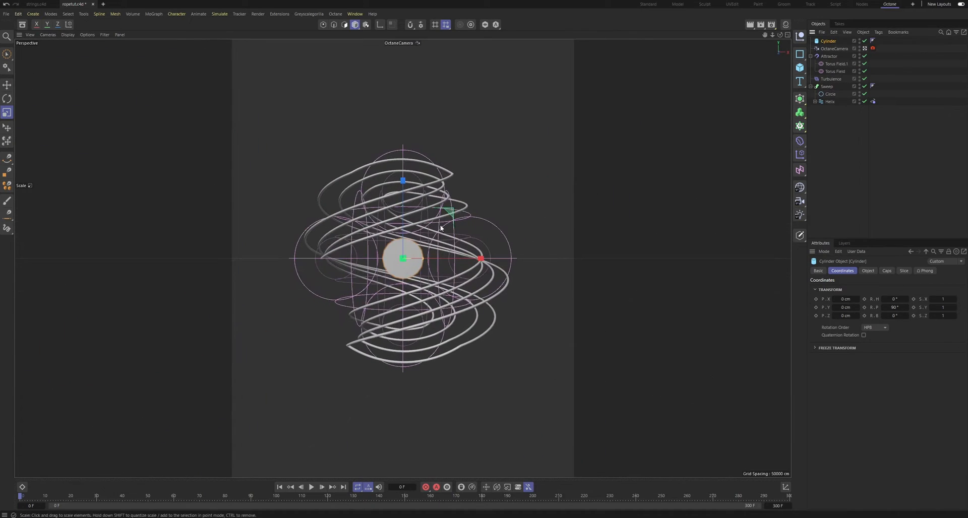
drag(427, 259, 431, 261)
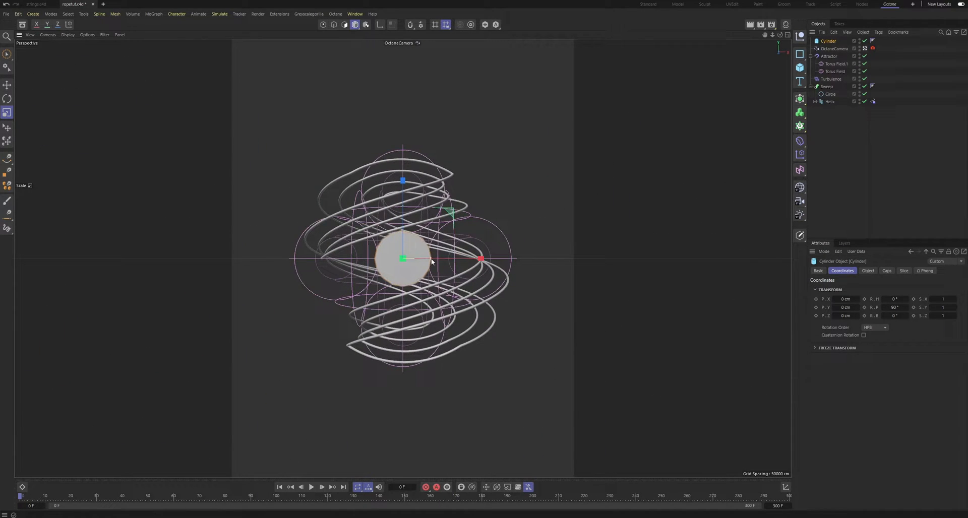
click(868, 271)
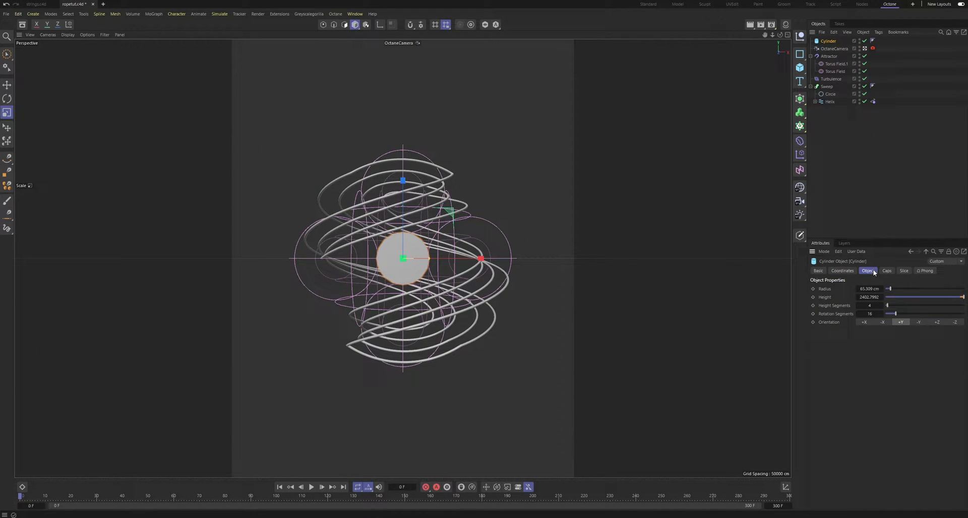
- Hide the Cylinder in the viewport and give it a Collider simulation tag
click(859, 41)
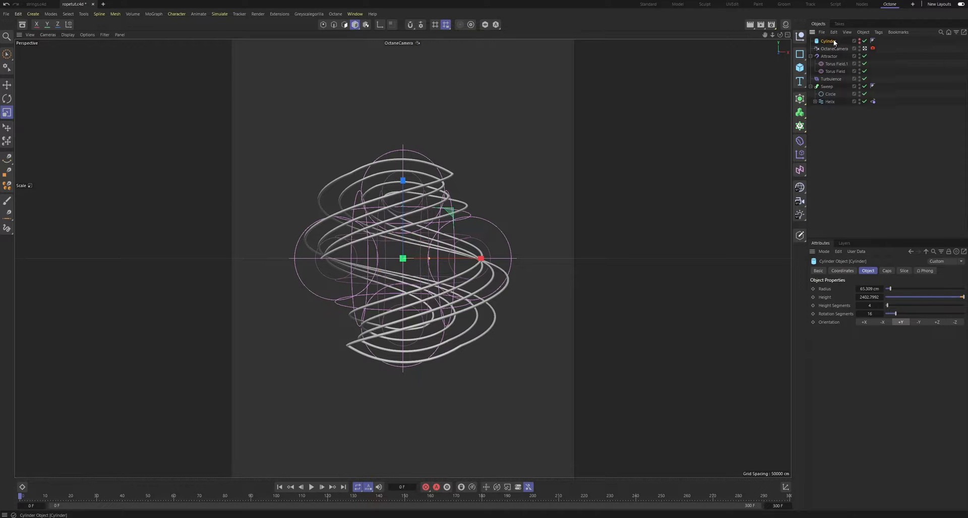
right_click(834, 40)
mouse_move(853, 156)
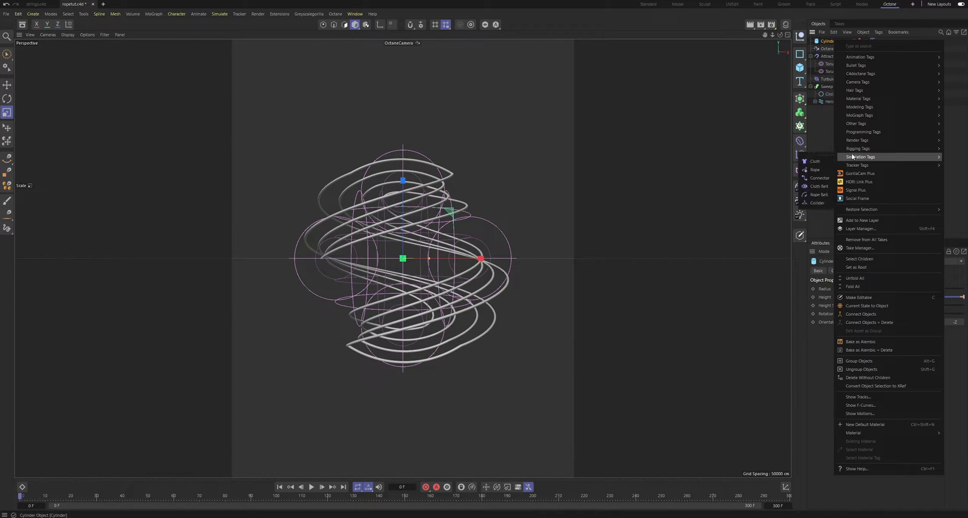
click(817, 203)
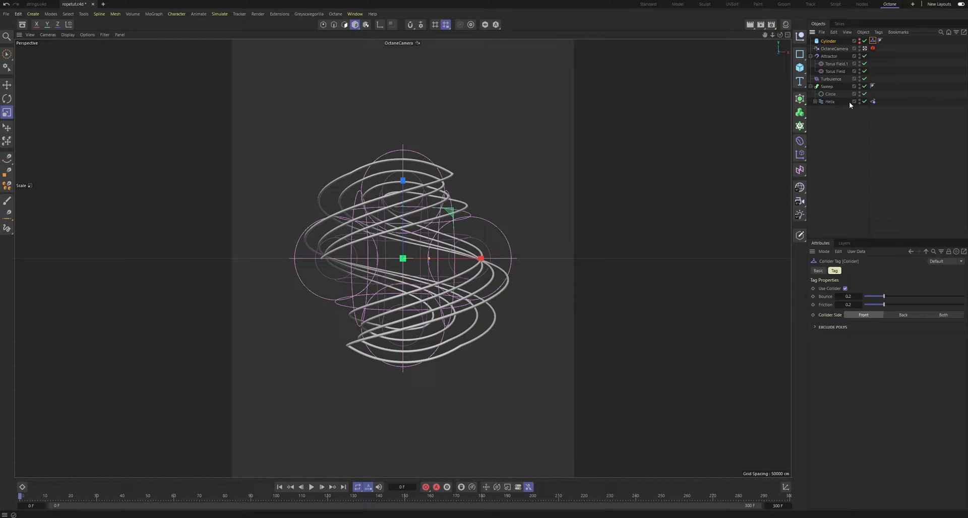
click(878, 137)
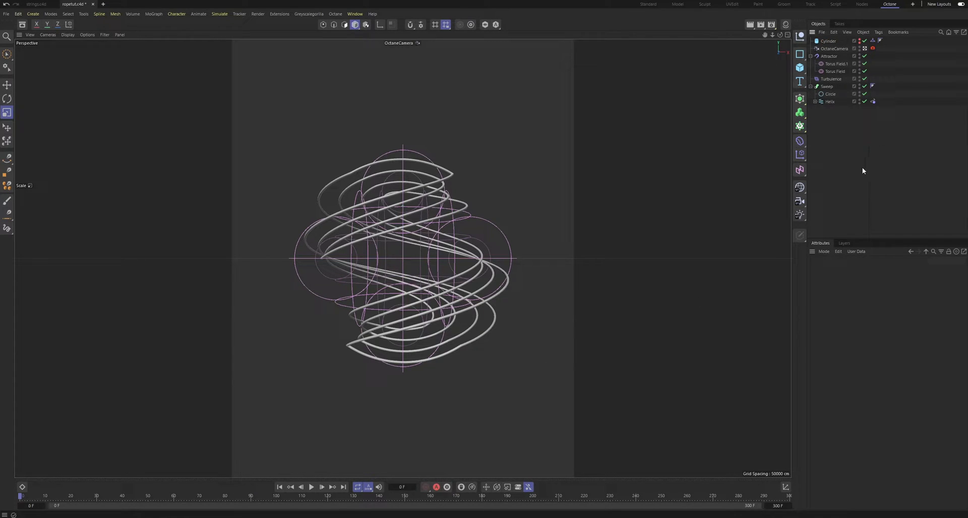
- Show the Cylinder and enlarge its radius to about 87 cm in the front view, then hide it again in the camera view
click(859, 40)
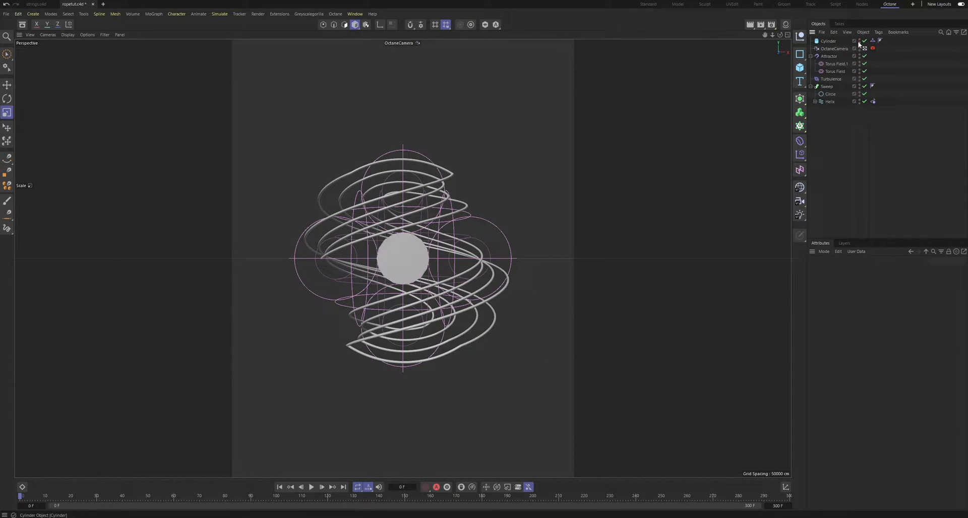
click(788, 35)
scroll(589, 391, up, 5)
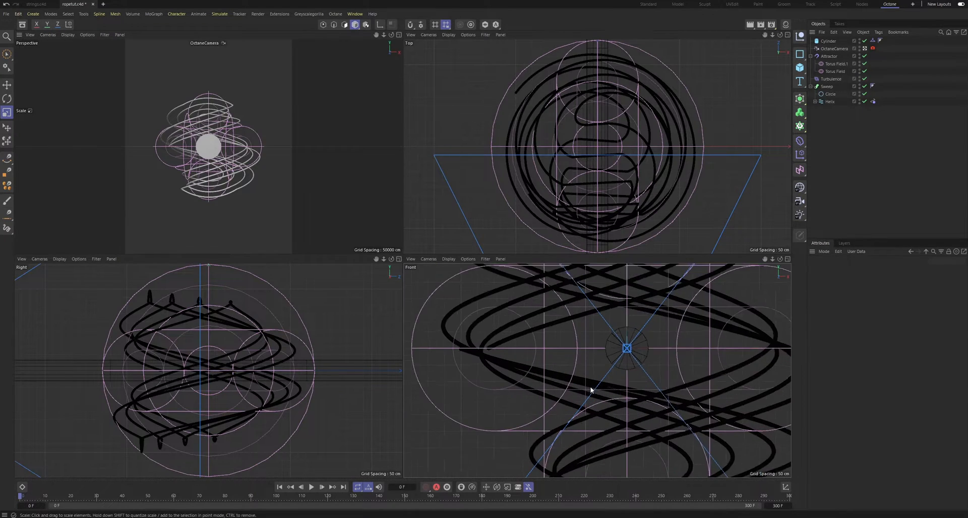
scroll(634, 310, down, 2)
click(828, 41)
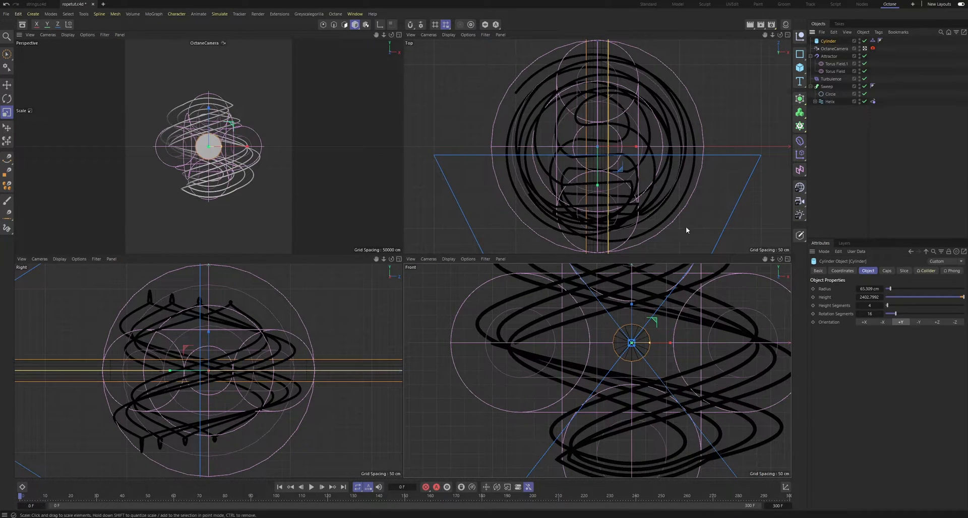
drag(649, 344, 656, 347)
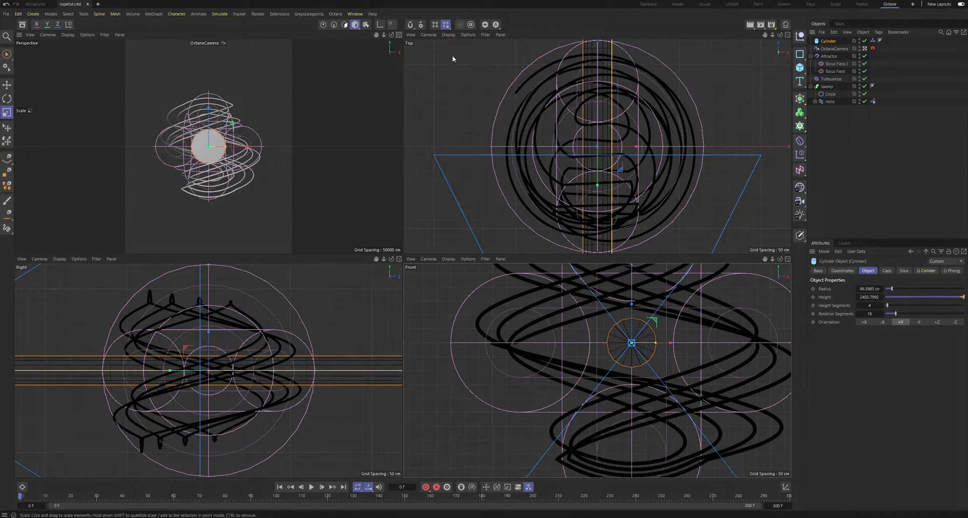
key(F1)
click(860, 40)
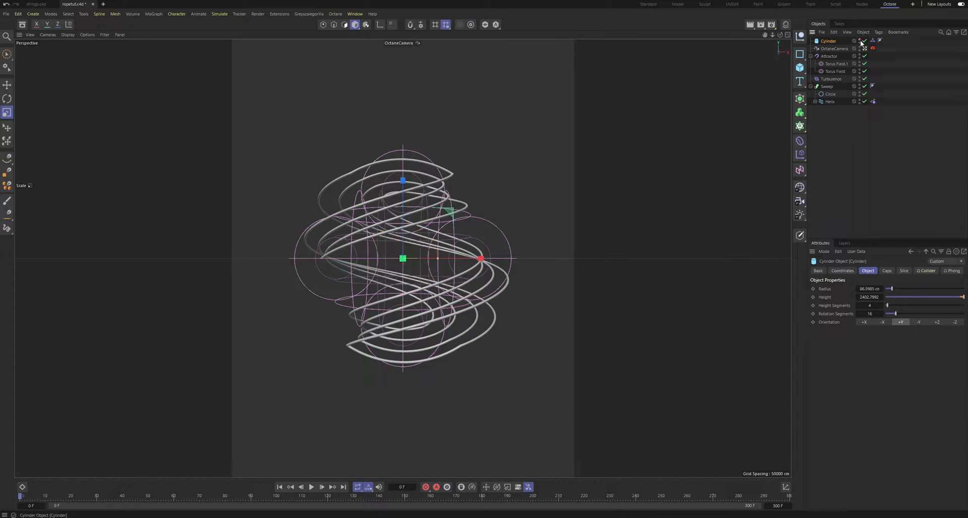
- Set the OctaneCamera's focal length to 80 mm and play the simulation
click(841, 49)
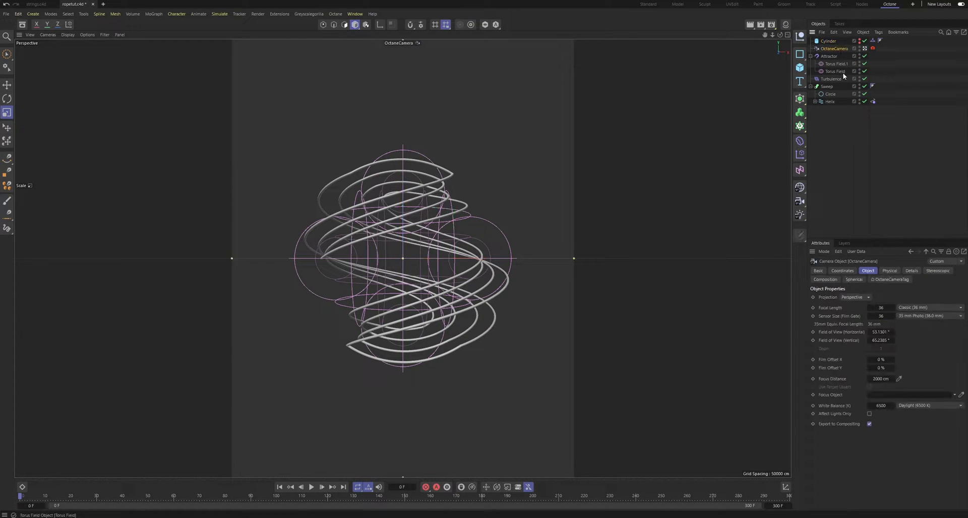
text(80)
key(Return)
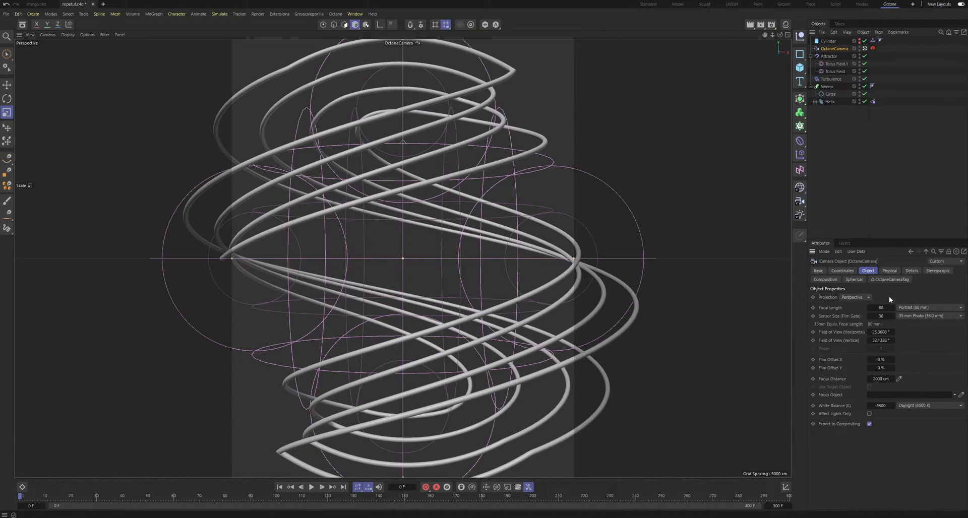
click(301, 448)
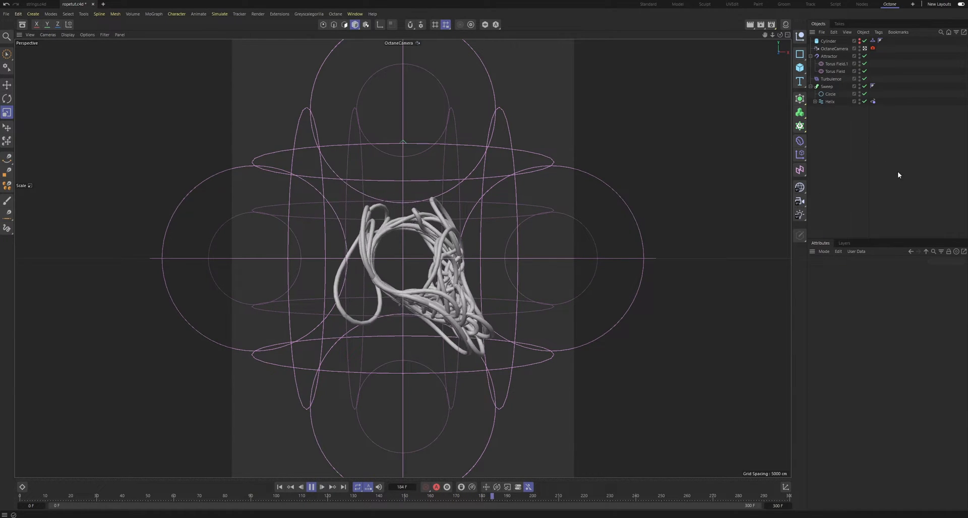
- Set the thickness of both Torus Fields to 150 cm and replay the simulation from the first frame
click(837, 64)
shift+click(837, 71)
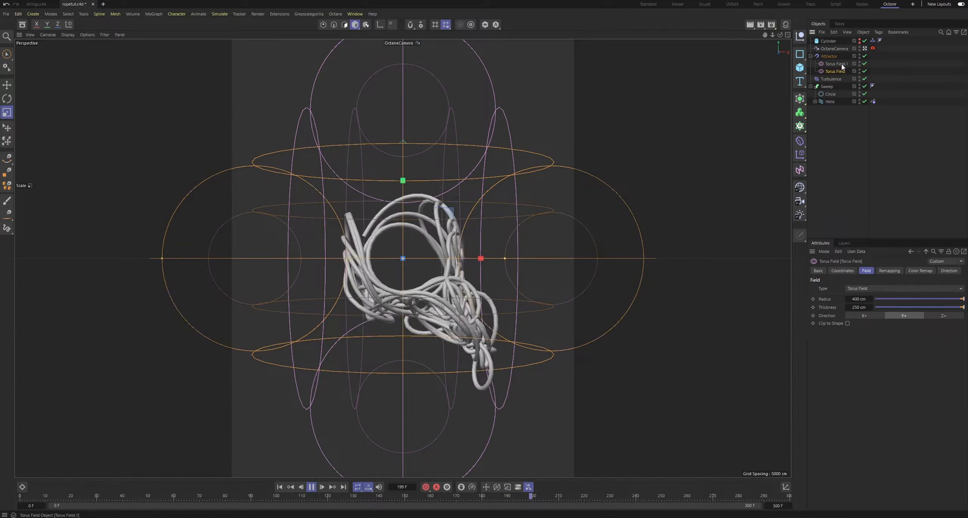
click(859, 307)
text(150)
key(Return)
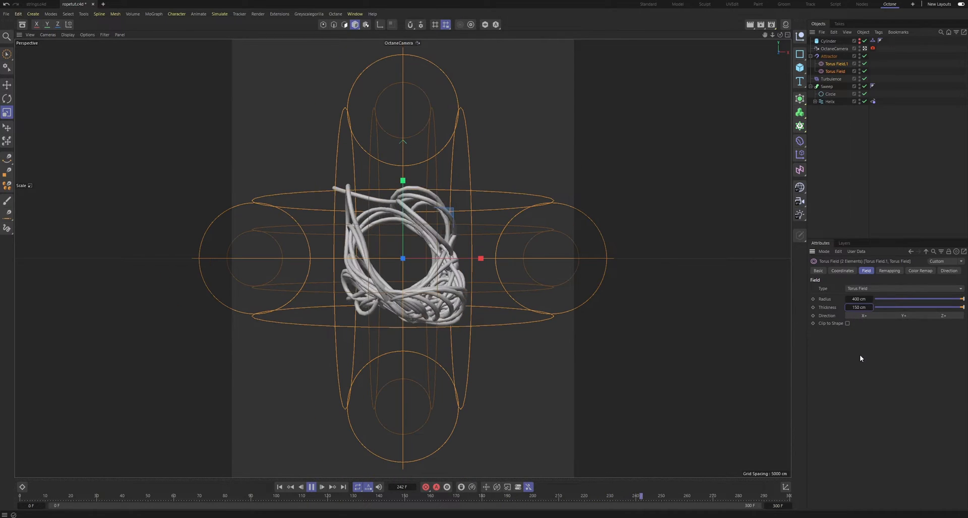
drag(164, 495, 20, 489)
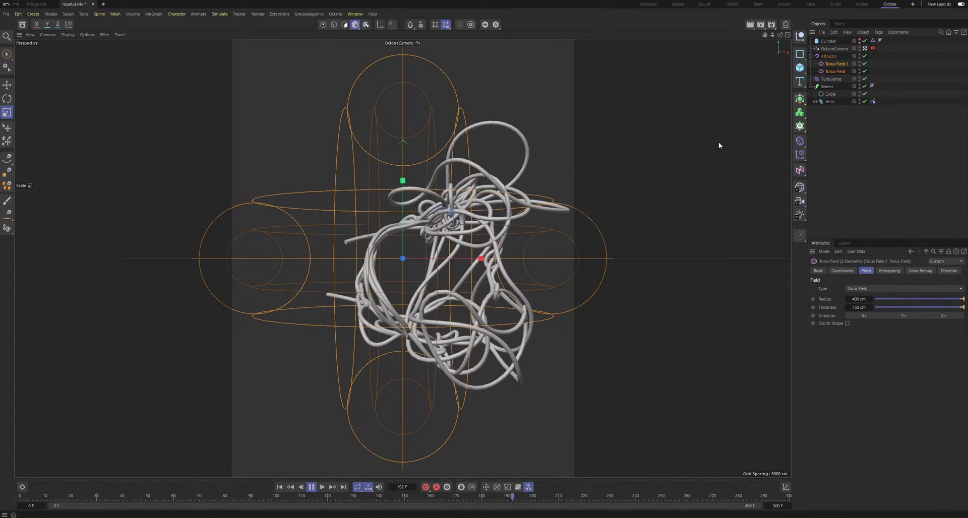
- Set the Turbulence strength to 10 cm, let the simulation play on and stop it
click(831, 78)
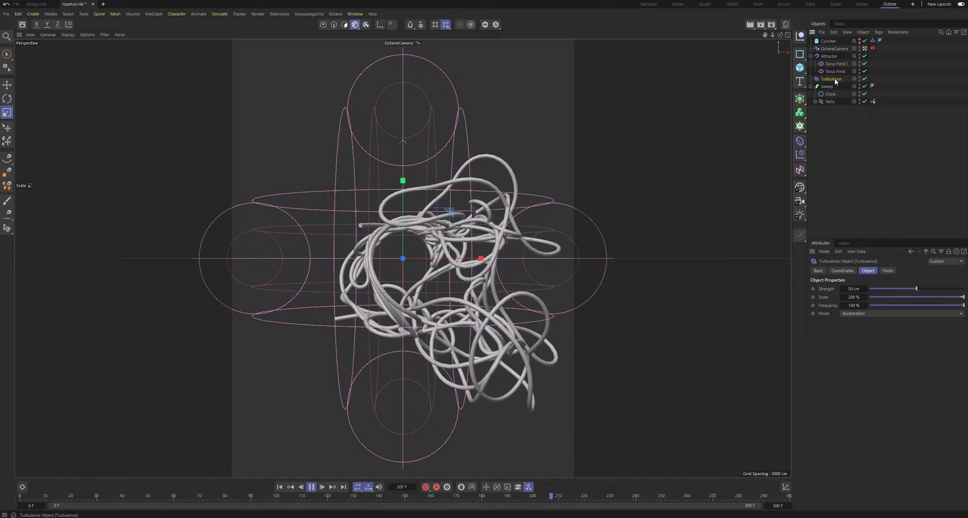
click(853, 297)
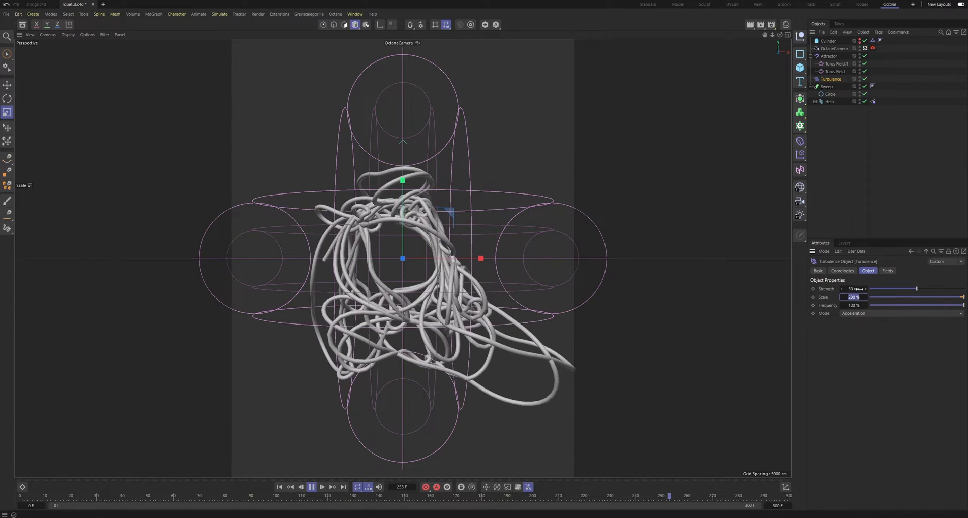
click(855, 288)
text(10)
key(Return)
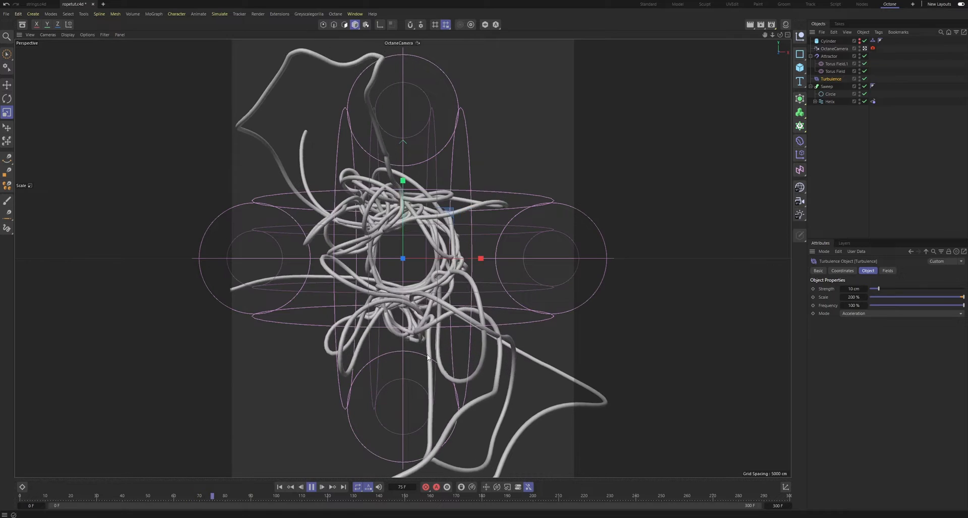
click(312, 487)
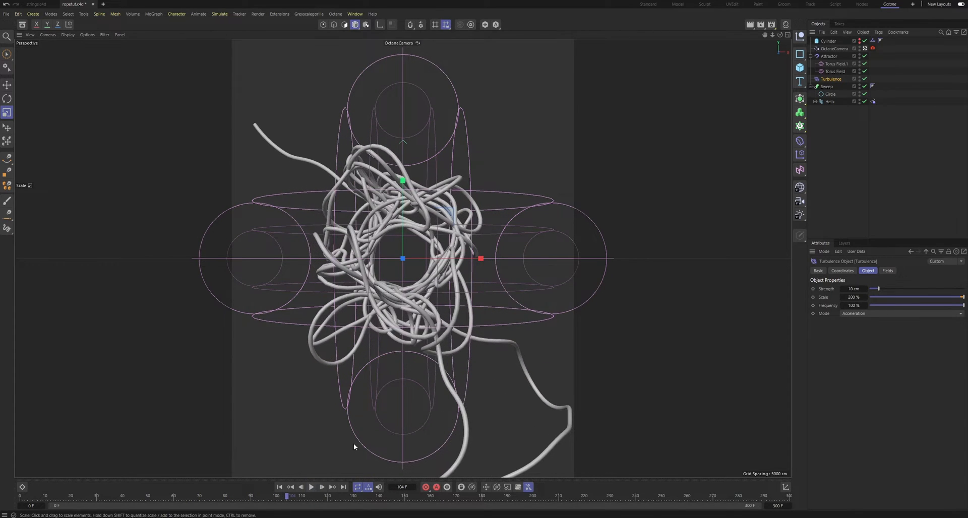
- Set the OctaneCamera's focal length to 150 mm and save the project
click(850, 56)
click(836, 43)
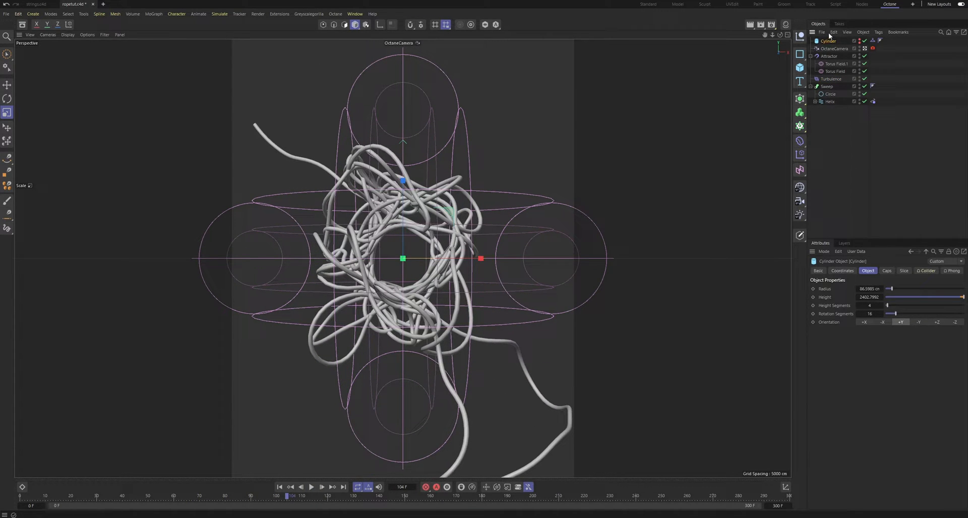
click(827, 47)
click(880, 308)
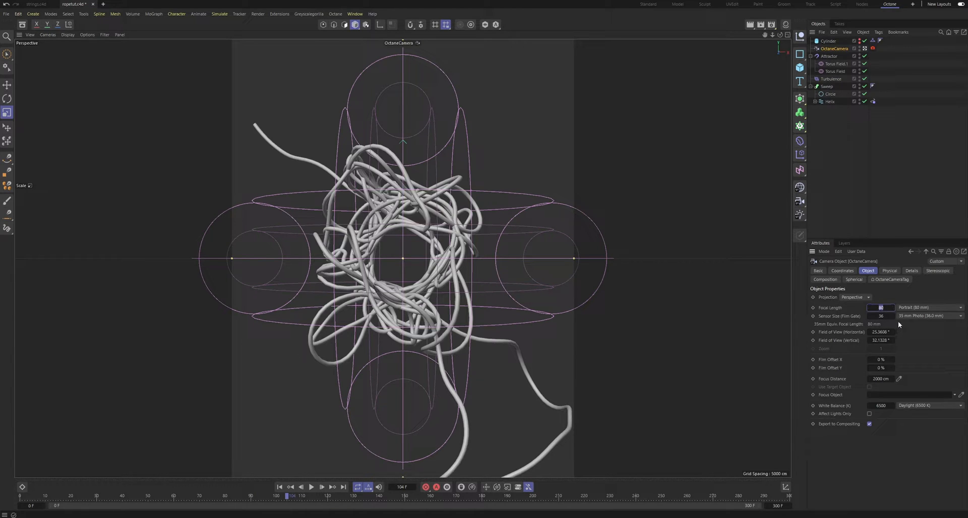
text(150)
key(Return)
click(847, 220)
key(ctrl+s)
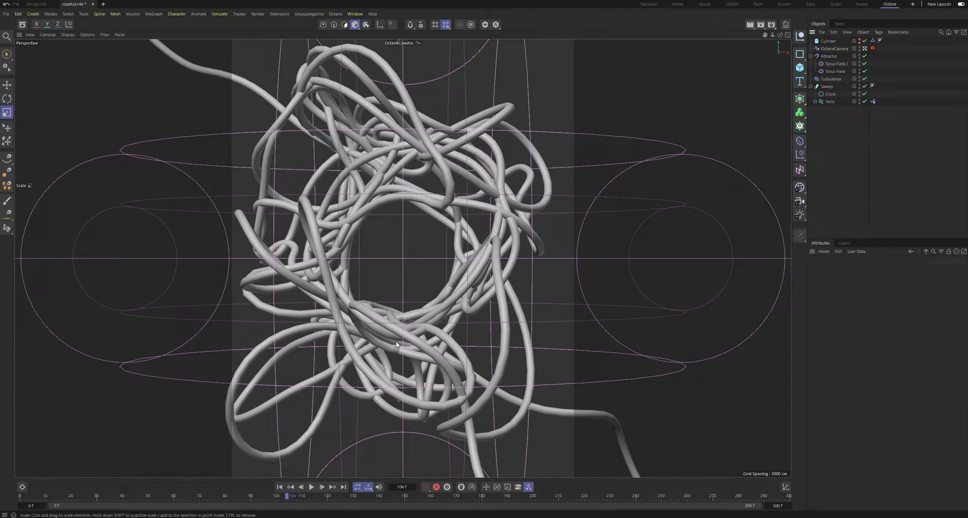
- Set the project's simulation iterations to 5, save, and play the simulation from the first frame for a while
drag(213, 495, 6, 447)
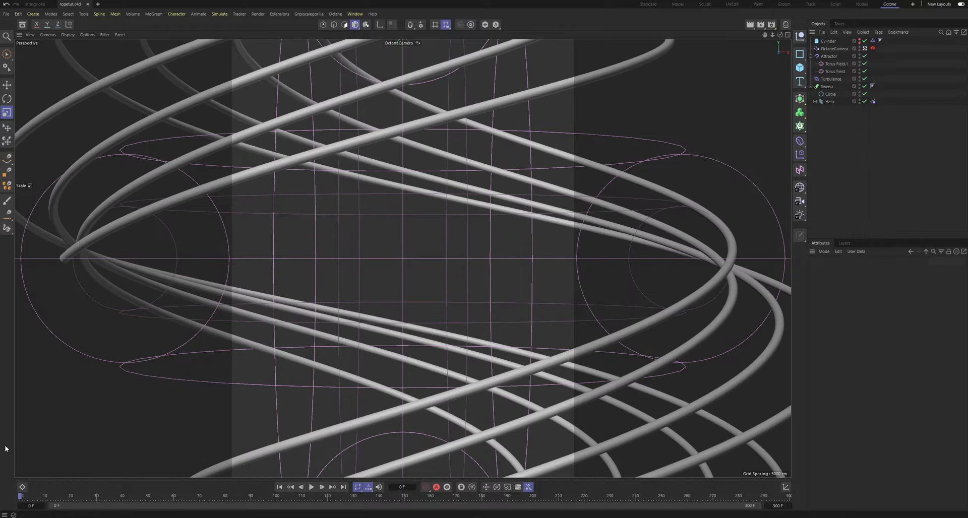
click(824, 251)
click(830, 307)
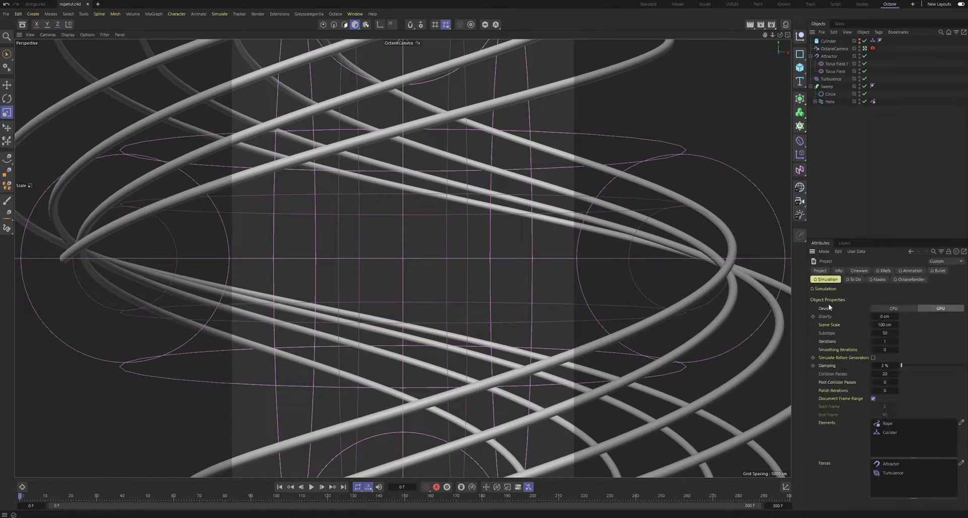
click(885, 374)
click(885, 332)
key(Tab)
text(5)
key(Return)
key(ctrl+s)
click(311, 487)
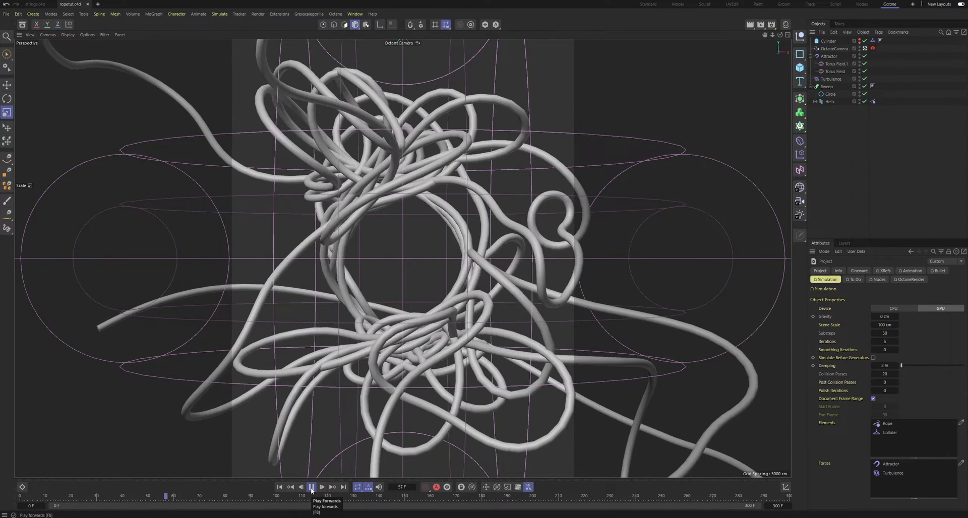
click(311, 487)
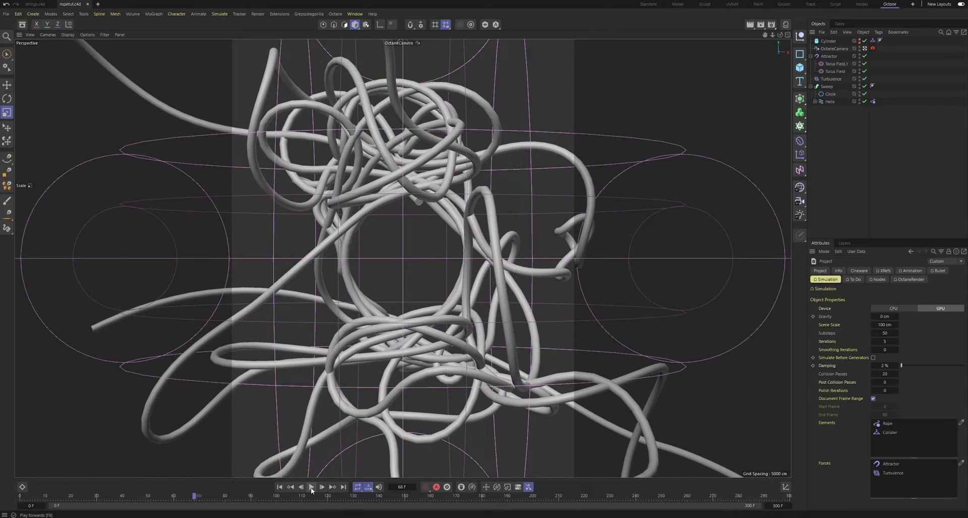
- Check the sweep Circle's radius, set the Helix's Rope tag radius to 6 cm to match, and save the project
click(872, 101)
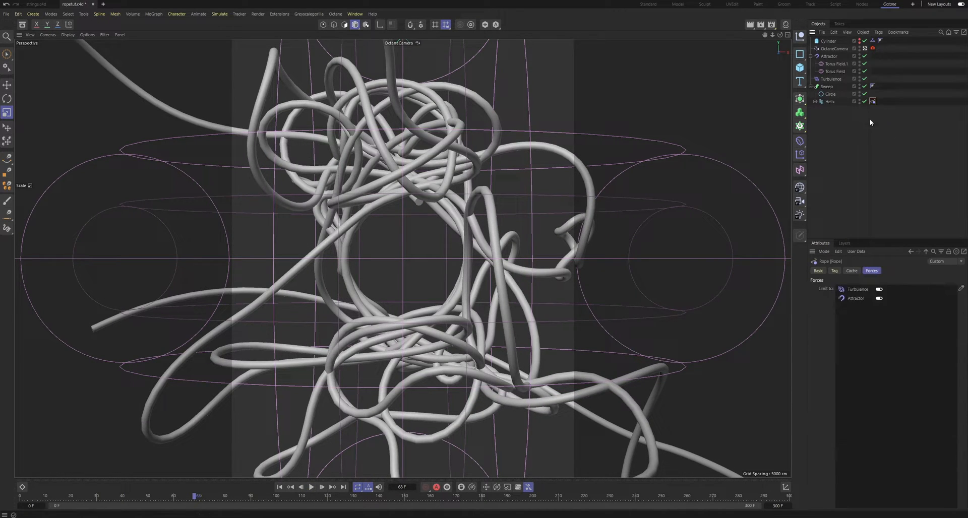
click(834, 271)
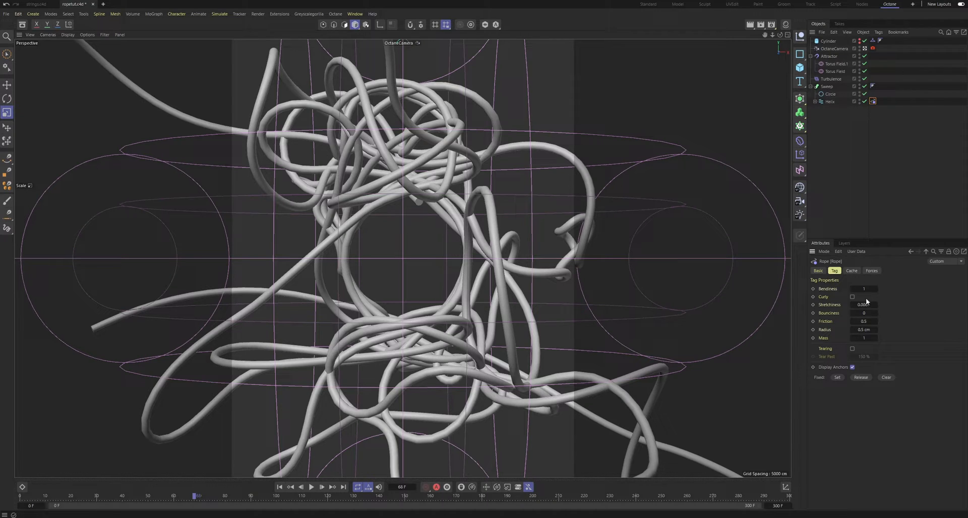
click(831, 94)
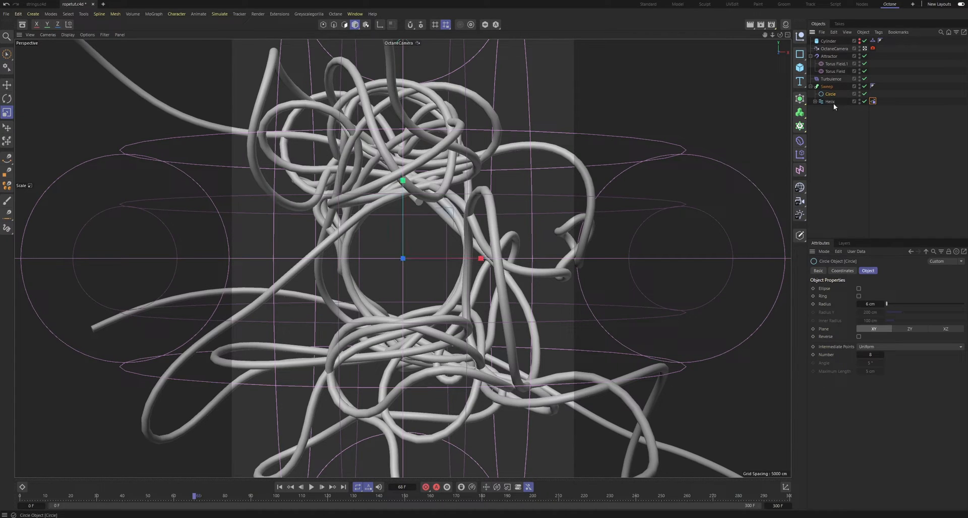
click(873, 101)
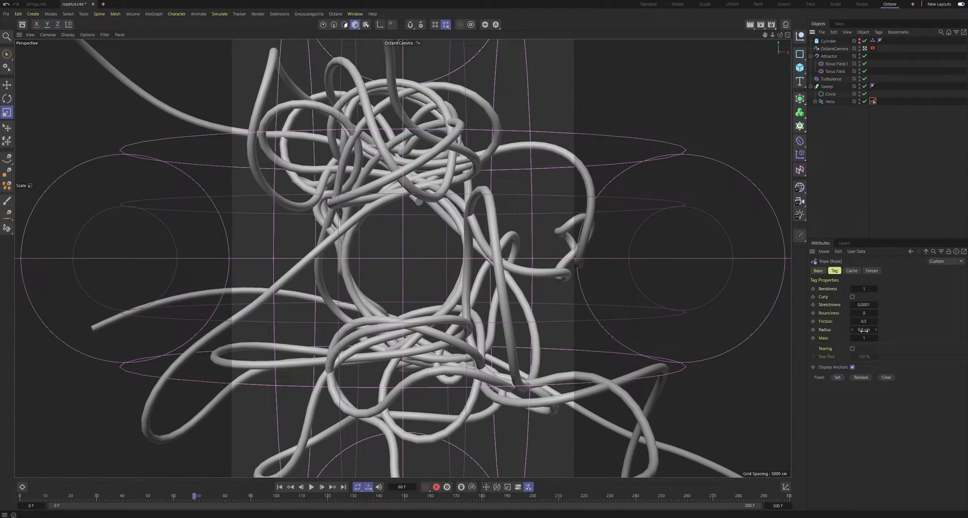
drag(858, 330, 903, 335)
text(6)
key(Return)
click(848, 206)
key(ctrl+s)
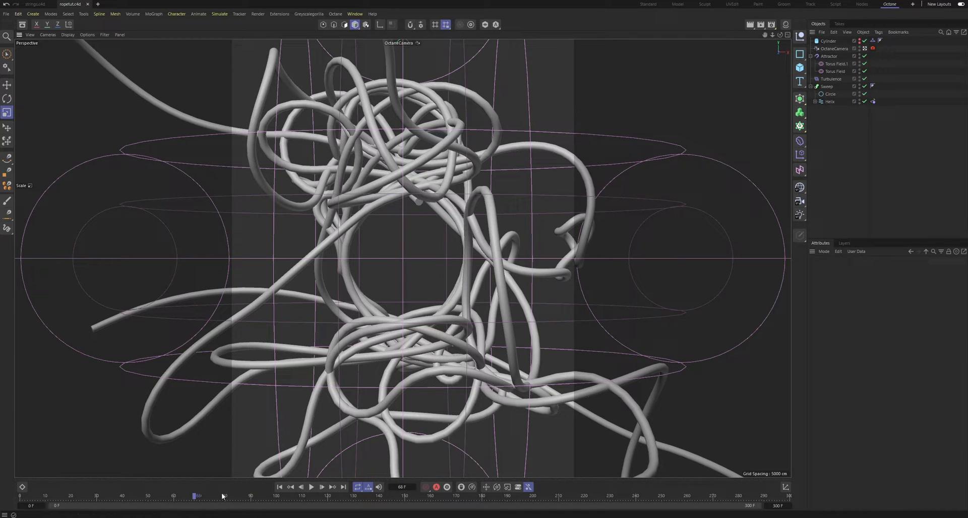
- Replay the simulation from the first frame and stop at frame 146 to check the rope collisions
drag(196, 496, 4, 465)
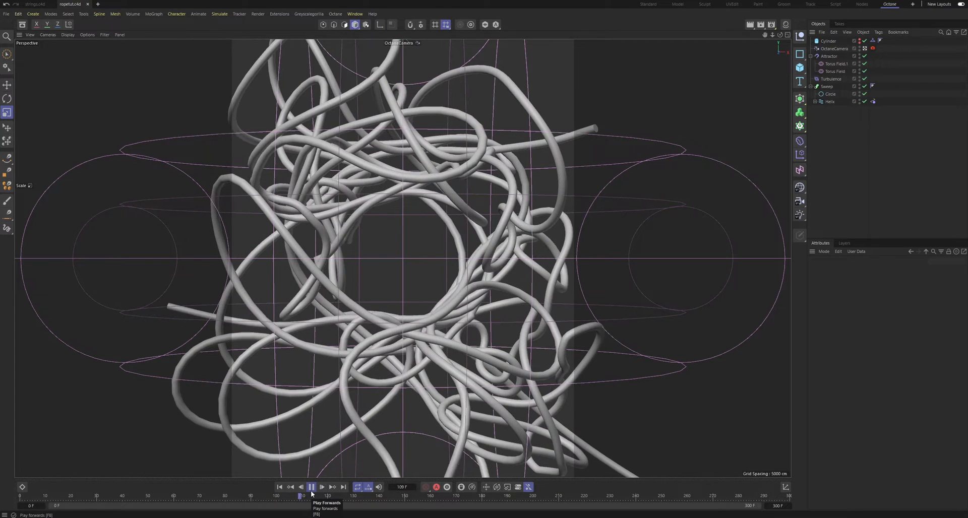
click(311, 491)
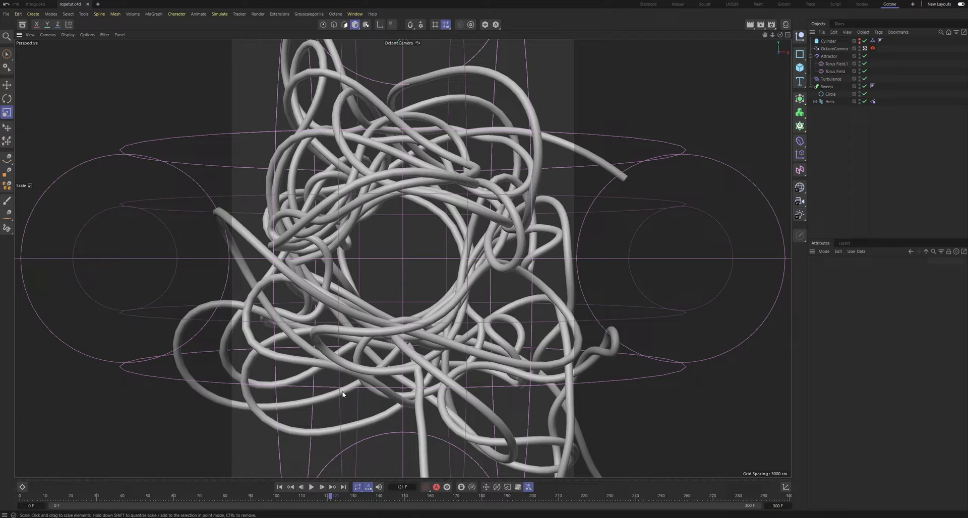
click(310, 487)
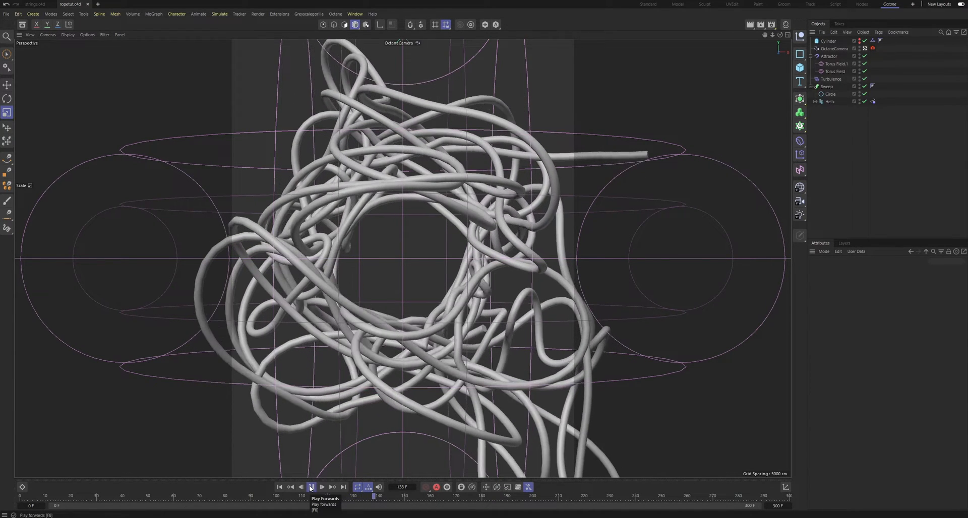
click(311, 487)
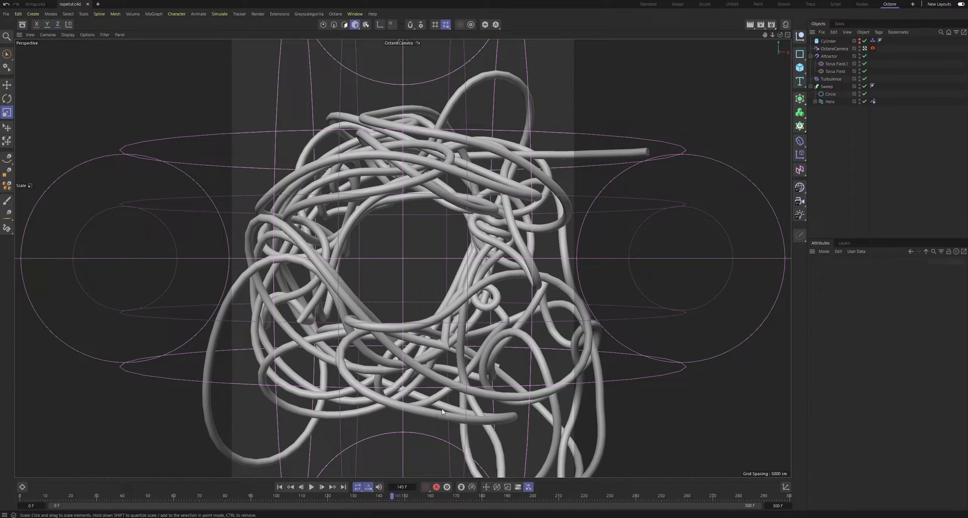
click(396, 497)
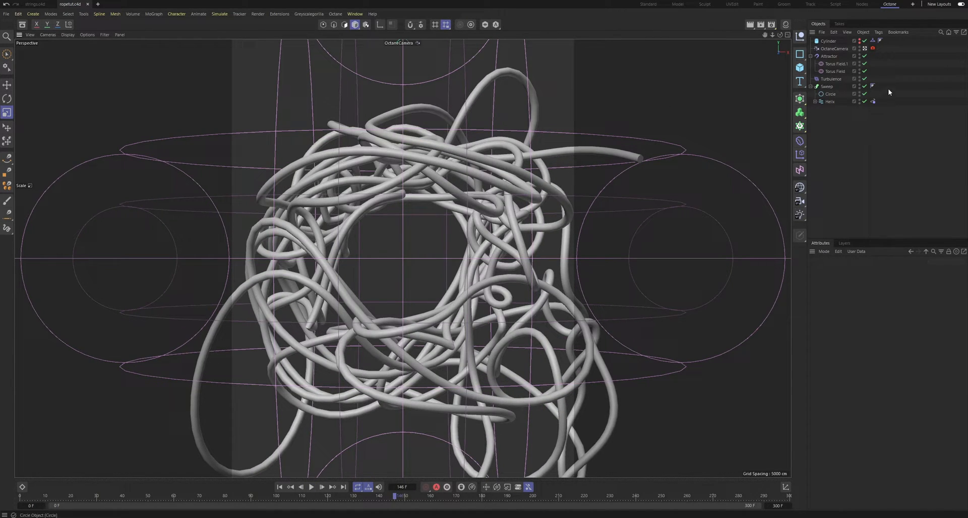
- Check the OctaneCamera's settings, then leave its view briefly and return to it
drag(884, 85, 868, 119)
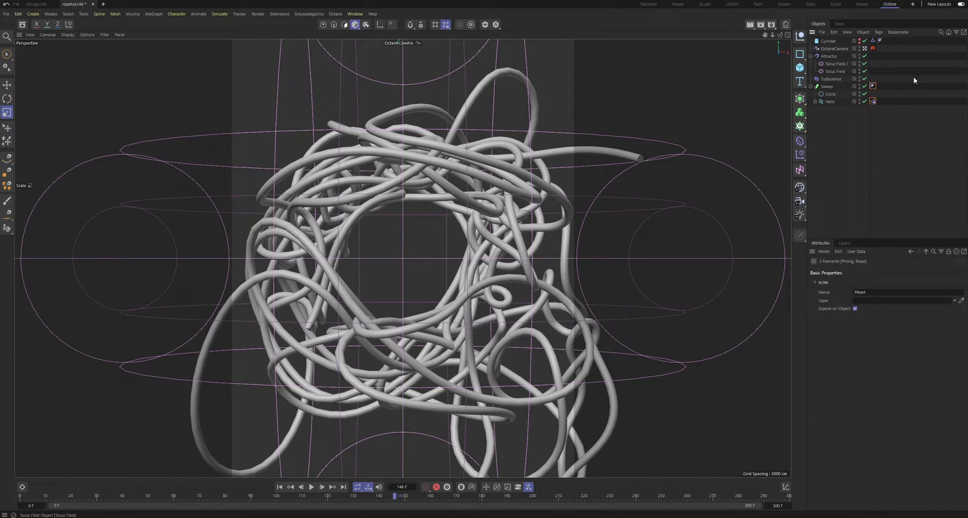
click(832, 48)
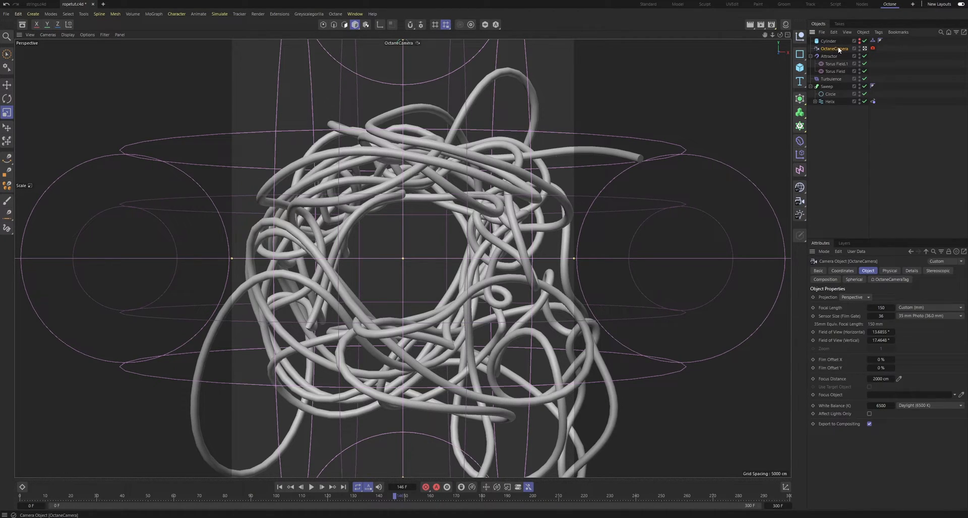
click(845, 114)
click(865, 49)
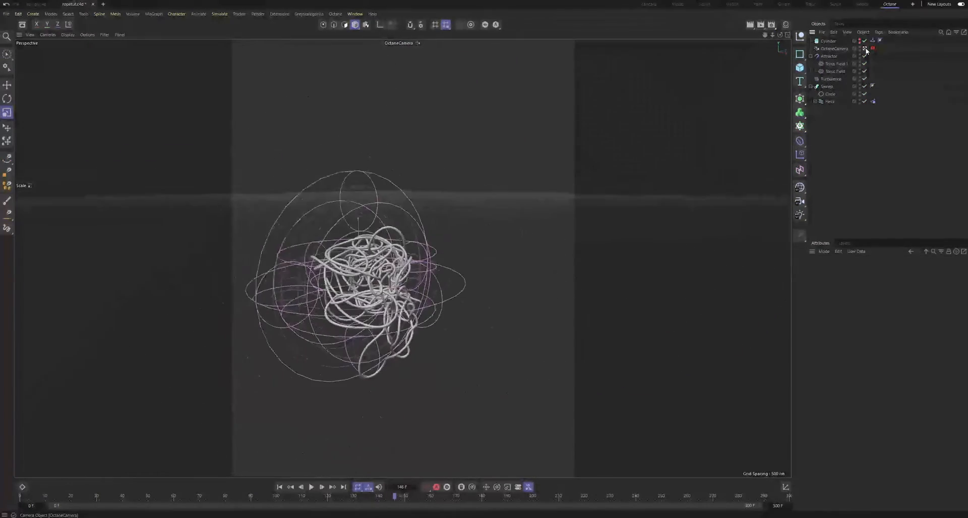
click(866, 49)
- Duplicate the OctaneCamera, look through the copy, set its focal length to 500 mm and reframe the tangle closely
click(839, 51)
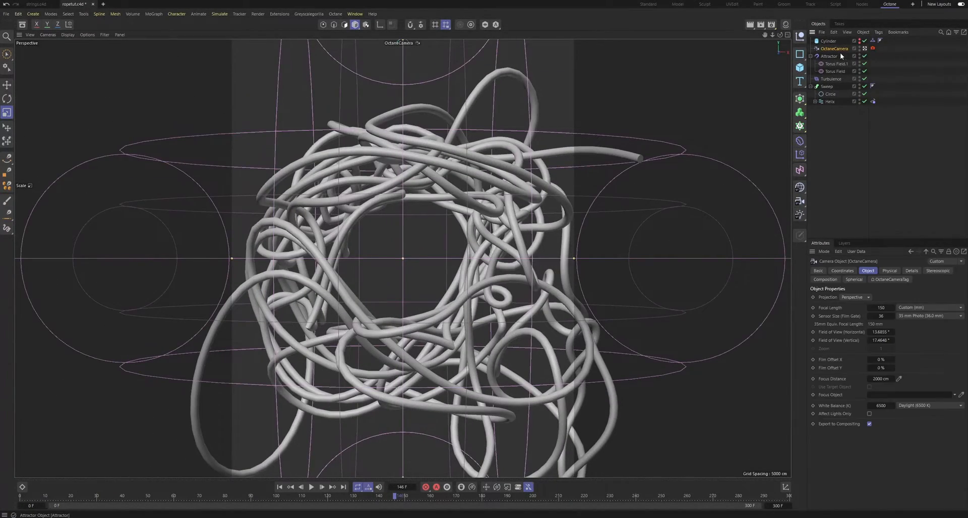
key(ctrl+c)
key(ctrl+v)
click(868, 41)
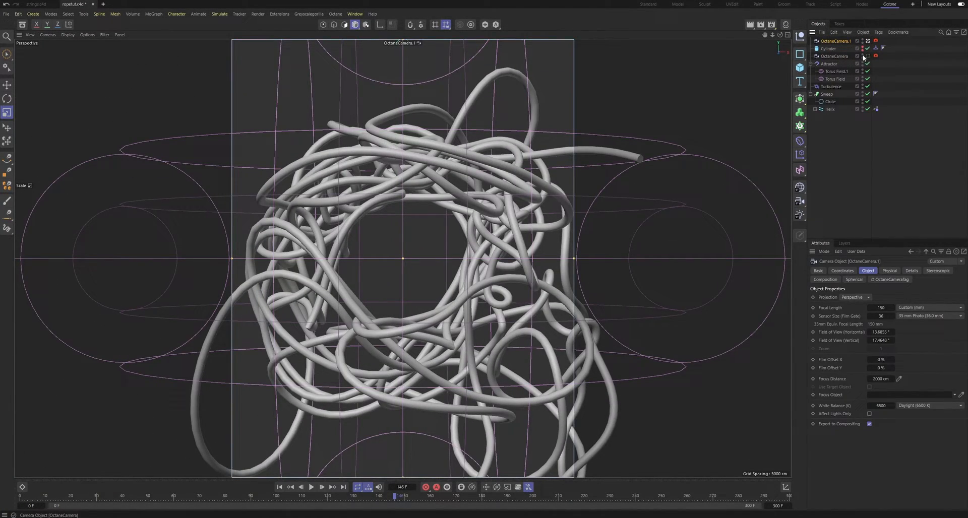
drag(773, 35, 744, 35)
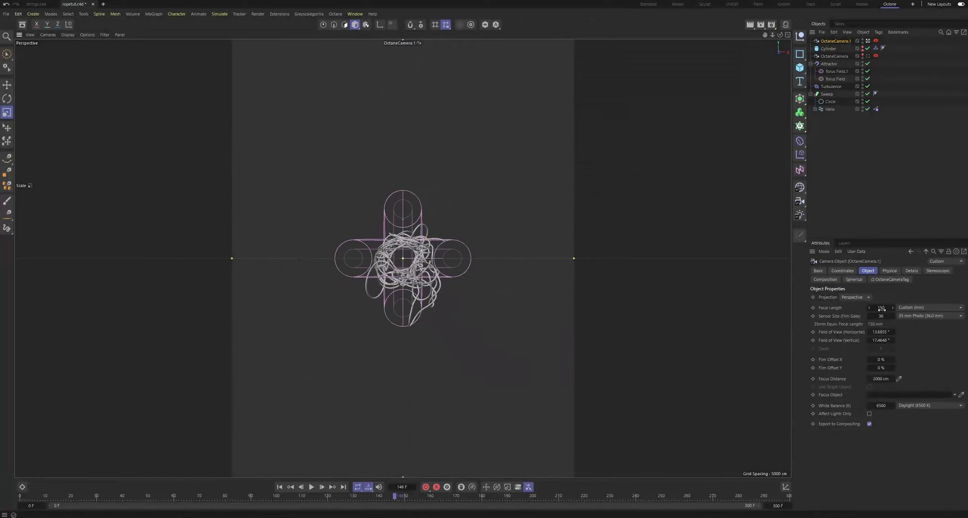
key(Return)
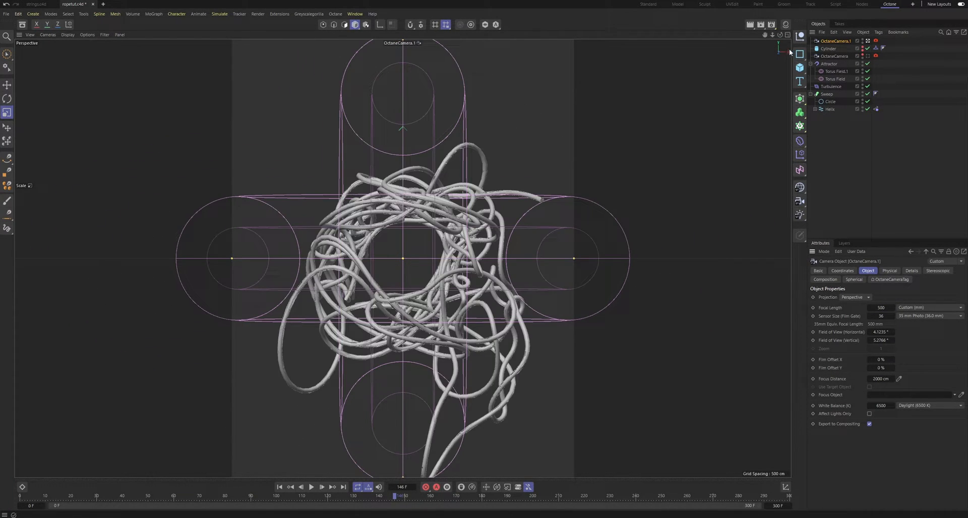
drag(772, 38, 798, 38)
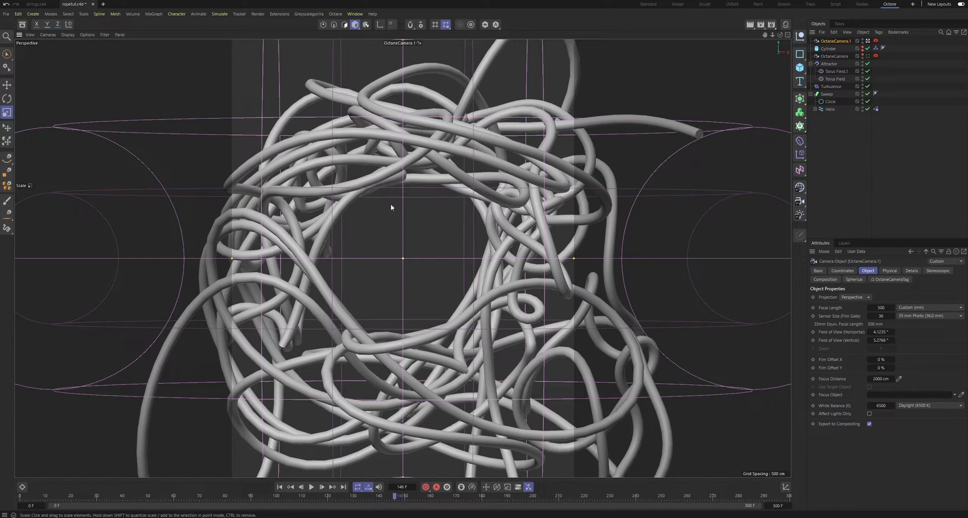
- Switch back to the original OctaneCamera, set its focal length to 80 mm and move it closer to the tangle
click(868, 56)
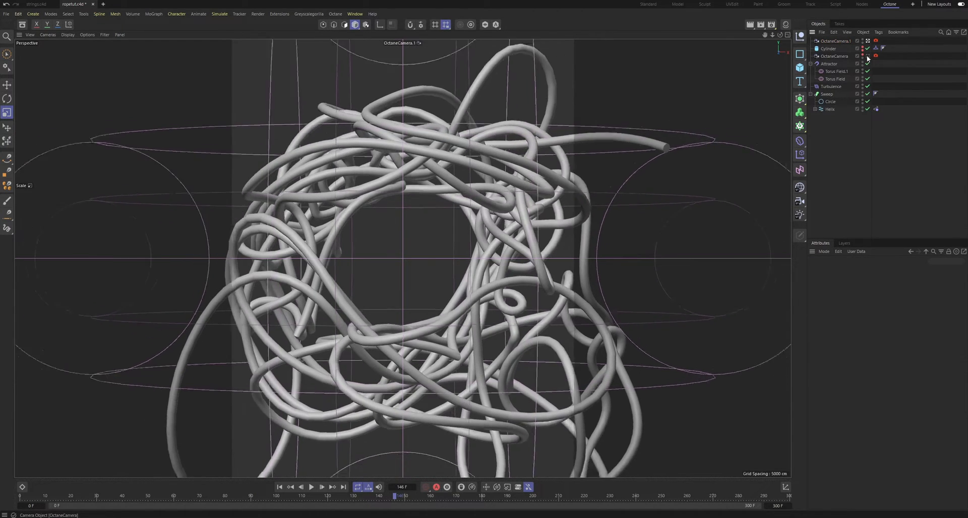
click(831, 56)
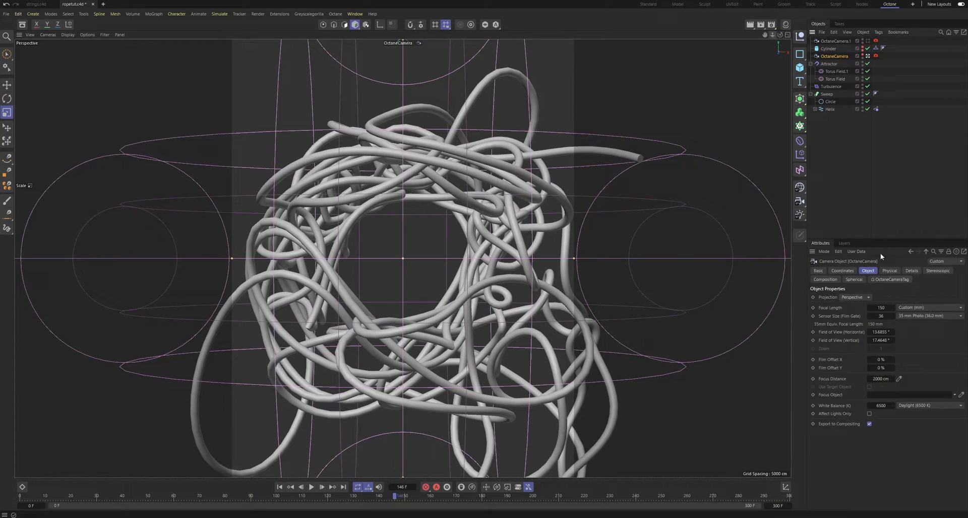
double_click(881, 308)
text(80)
key(Return)
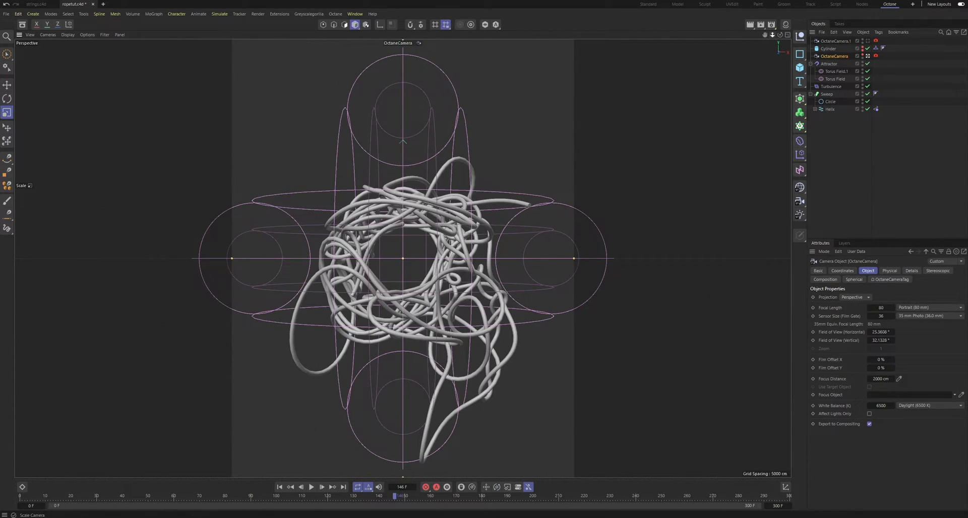
drag(773, 35, 802, 35)
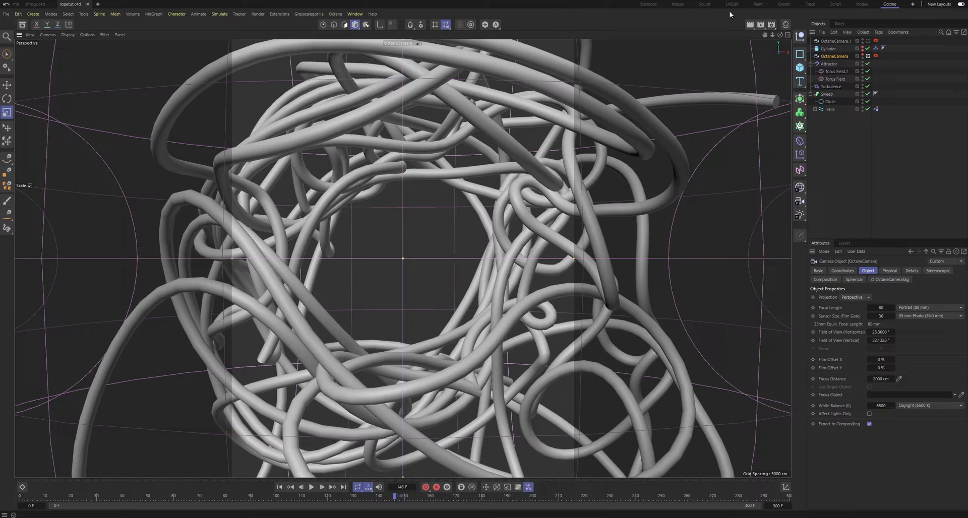
- Calculate the simulation cache for the Helix's Rope tag
click(875, 137)
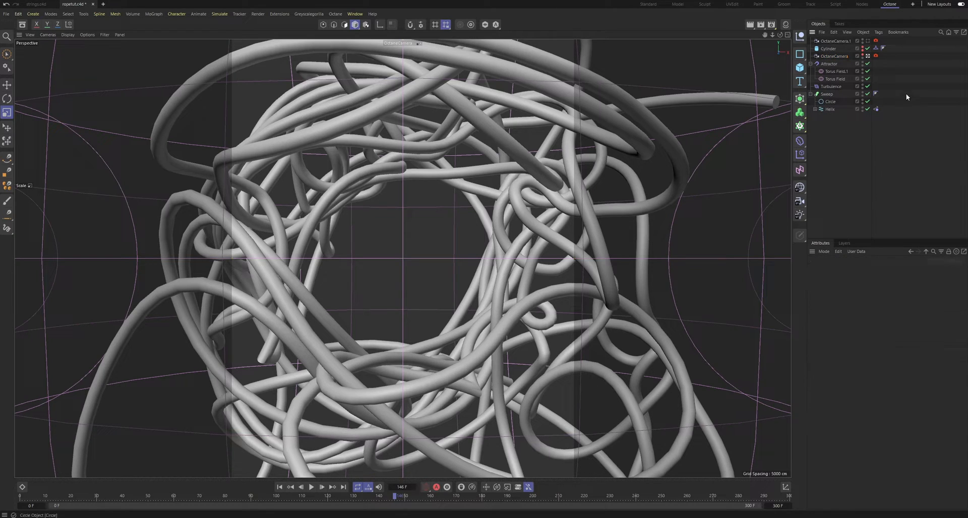
drag(897, 134, 875, 101)
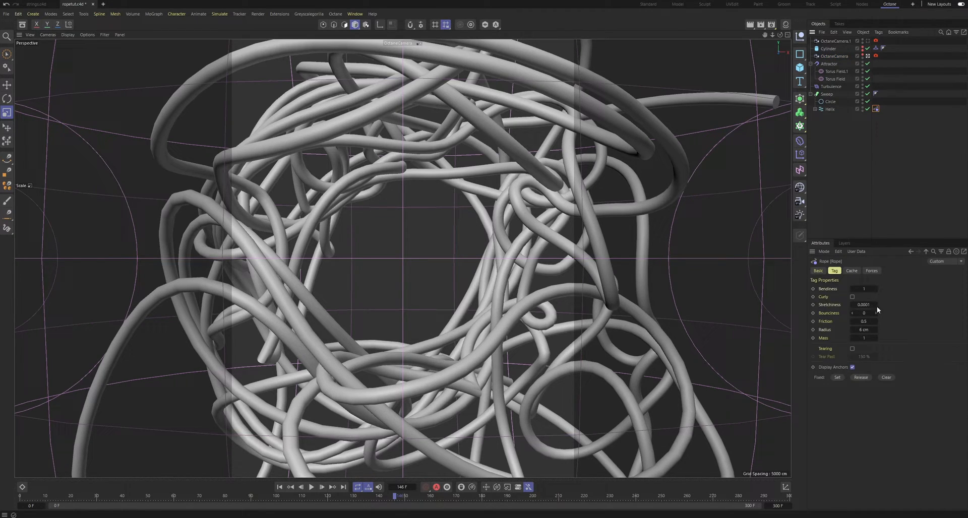
click(851, 271)
click(915, 299)
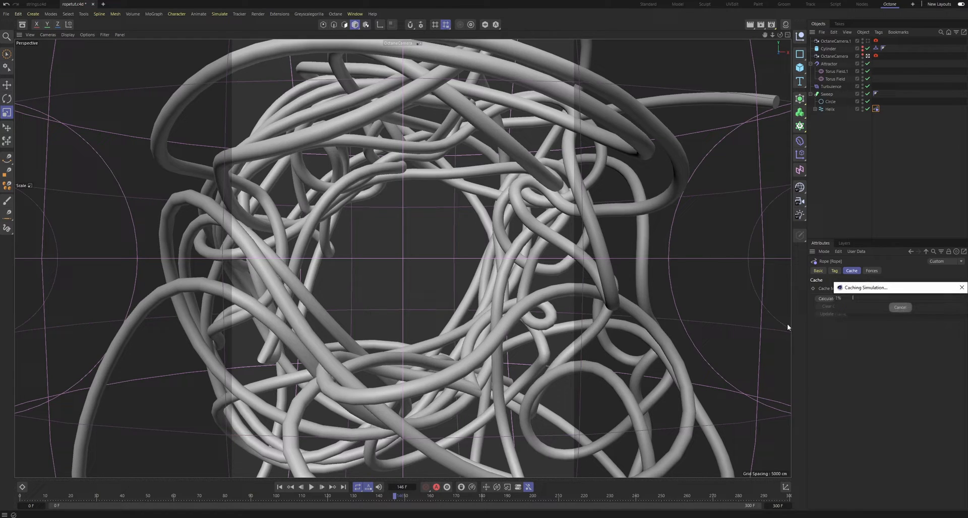
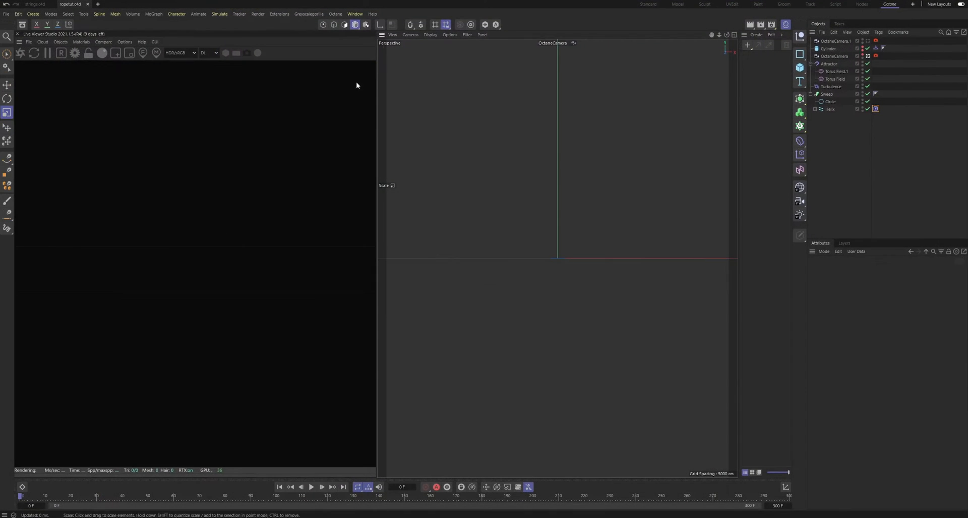
- Undock the Octane Live Viewer and place it as a separate window beside the main workspace
click(19, 42)
click(37, 50)
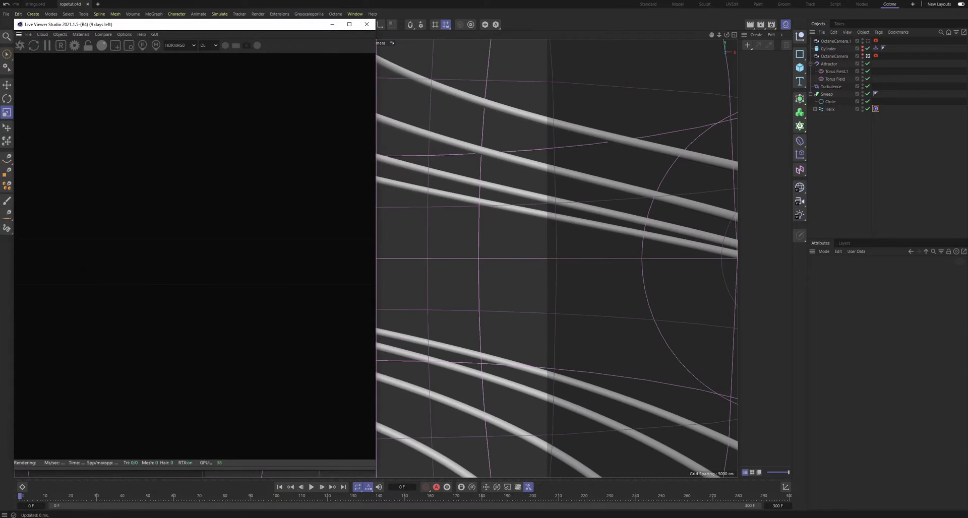
drag(251, 25, 967, 183)
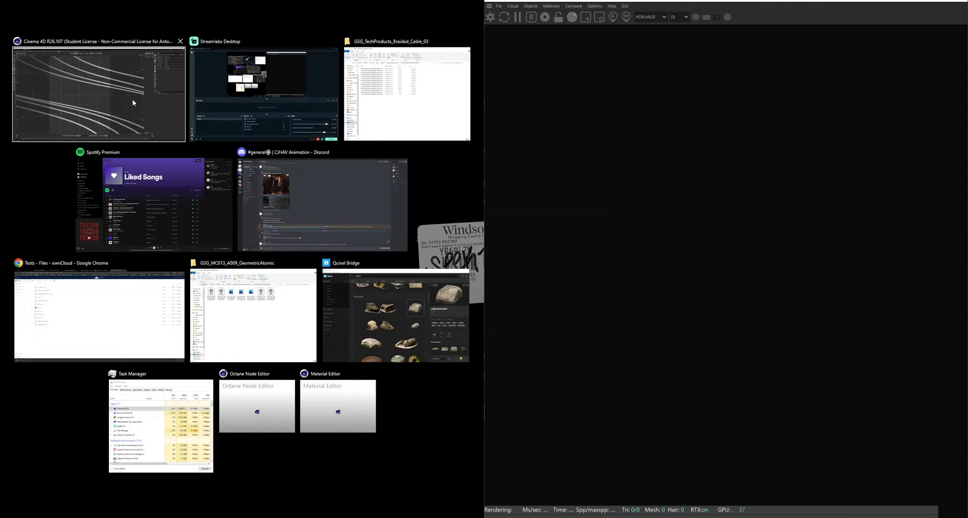
- Bring the main workspace back beside the Live Viewer, start the live render and switch its kernel to path tracing (PT)
click(132, 99)
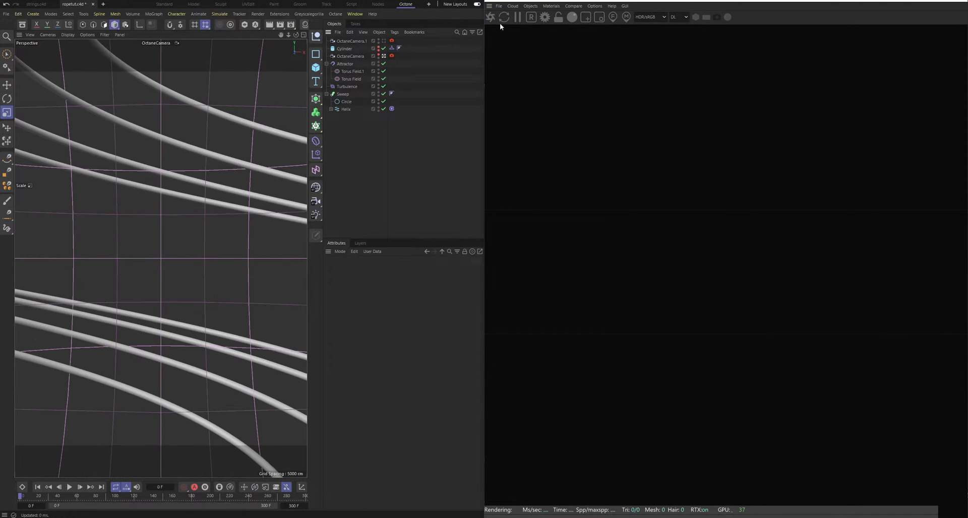
click(491, 18)
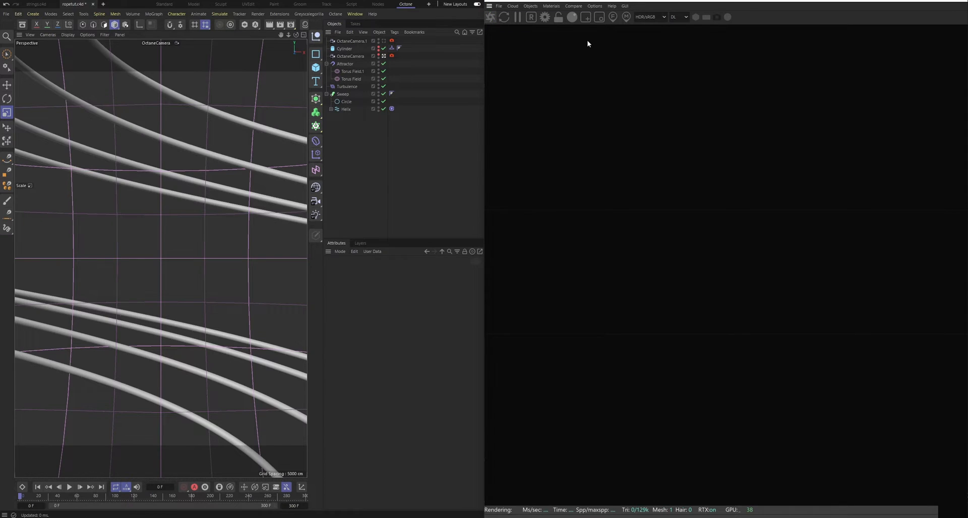
click(646, 73)
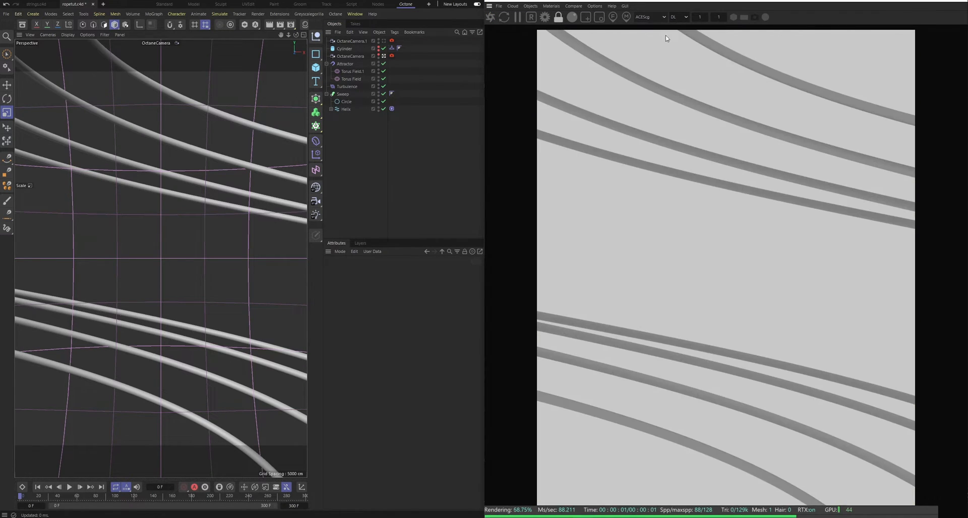
click(679, 16)
click(678, 48)
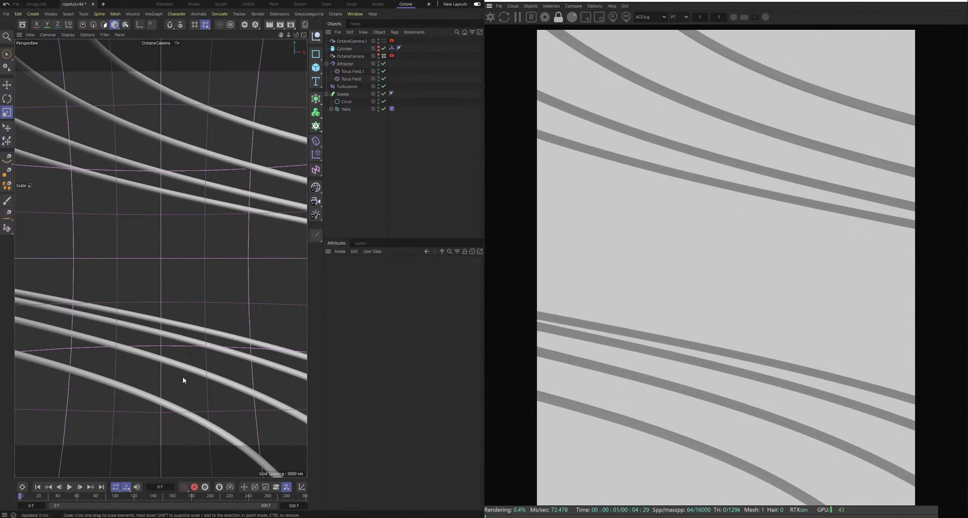
- Play the cached rope simulation up to frame 144 with the render preview zoomed out to 0.7
click(70, 487)
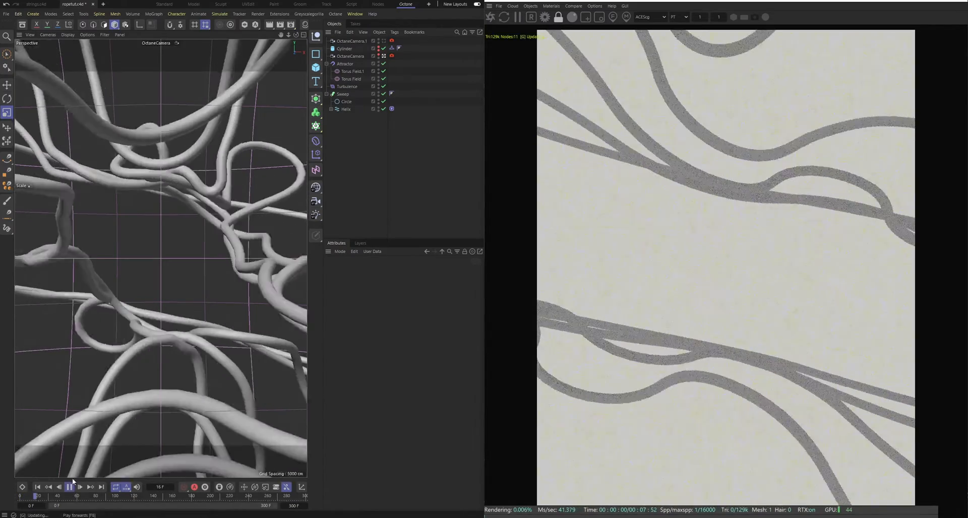
scroll(665, 297, down, 3)
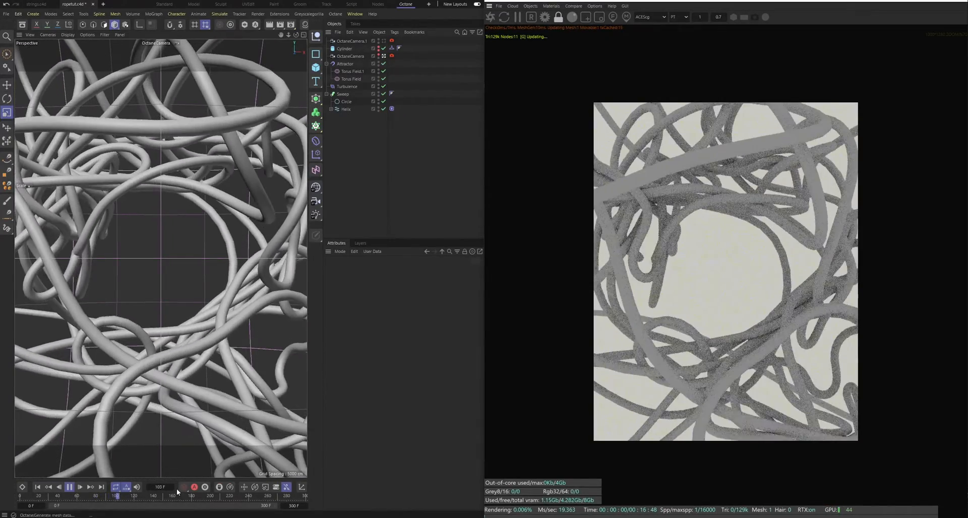
click(70, 488)
click(70, 487)
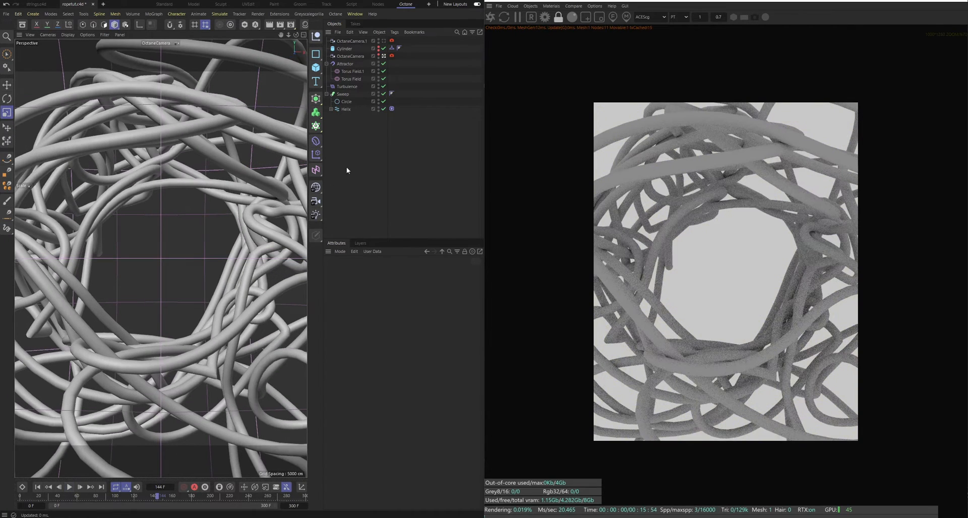
- Check the Helix's object properties, deselect it and save the project
click(346, 109)
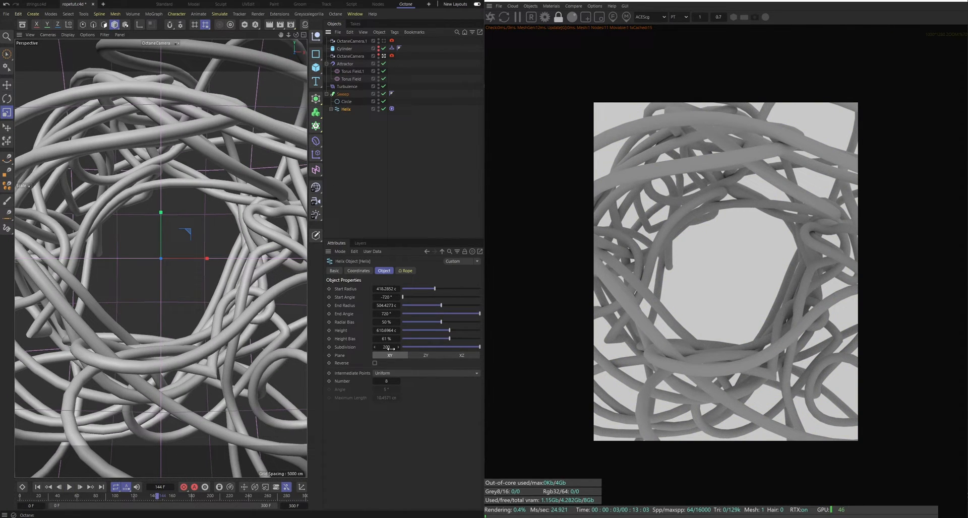
click(384, 152)
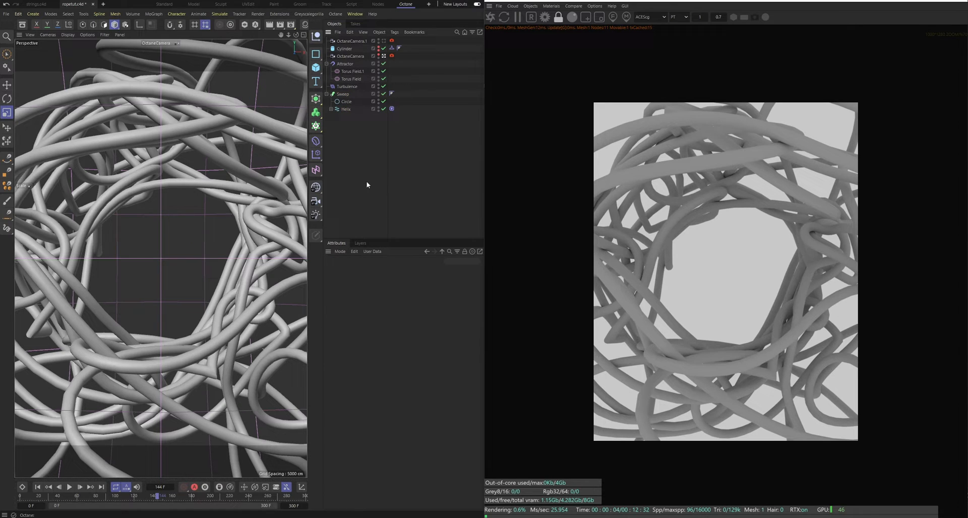
key(ctrl+s)
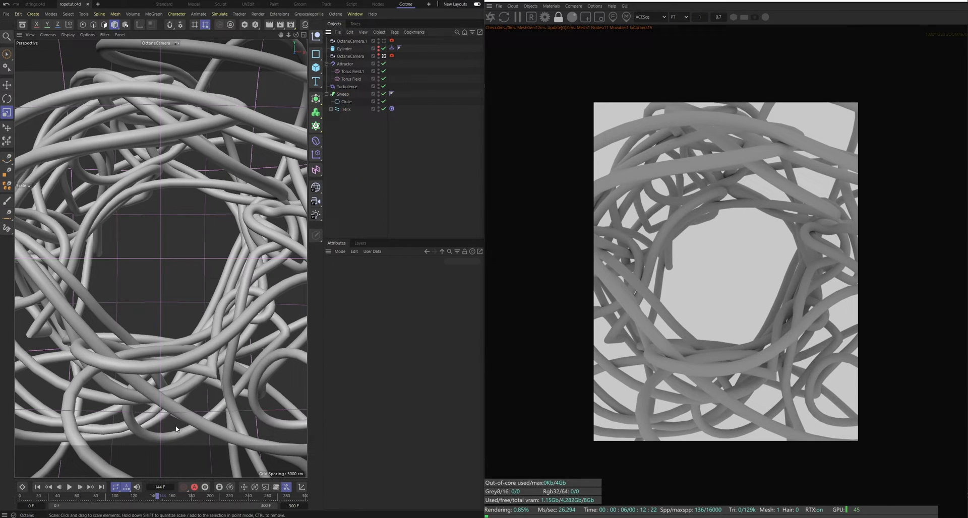
- Scrub the timeline back to frame 39 and forward to frame 155, checking the tangle, and clear the selection
click(209, 372)
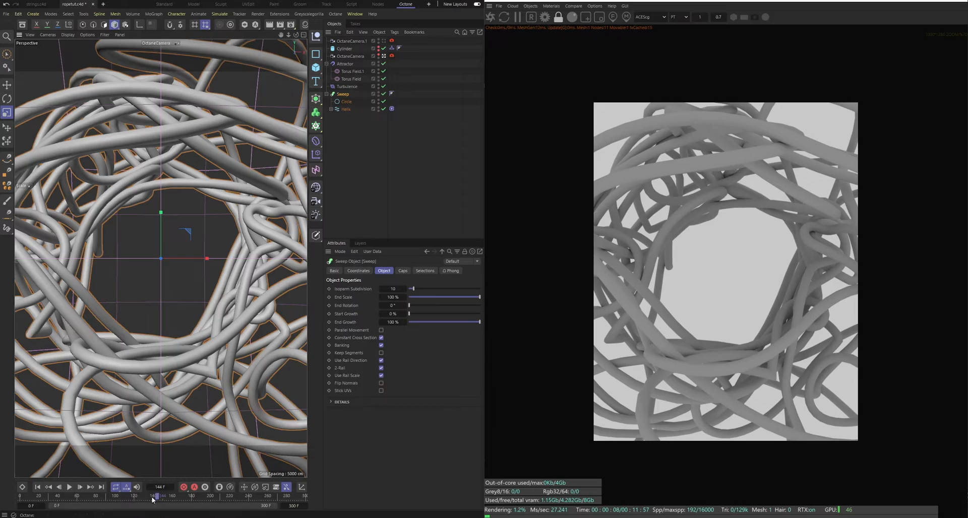
drag(153, 499, 57, 497)
click(343, 109)
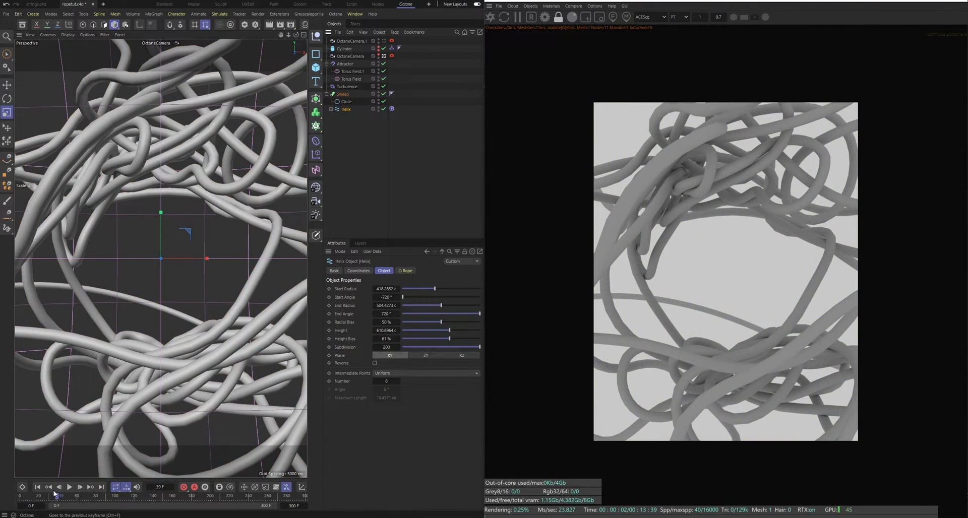
drag(58, 497, 167, 497)
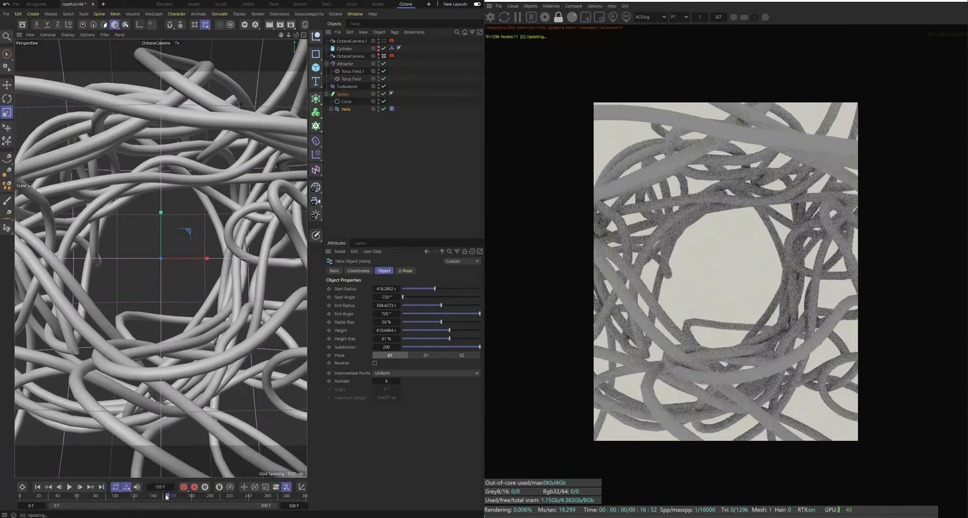
click(357, 192)
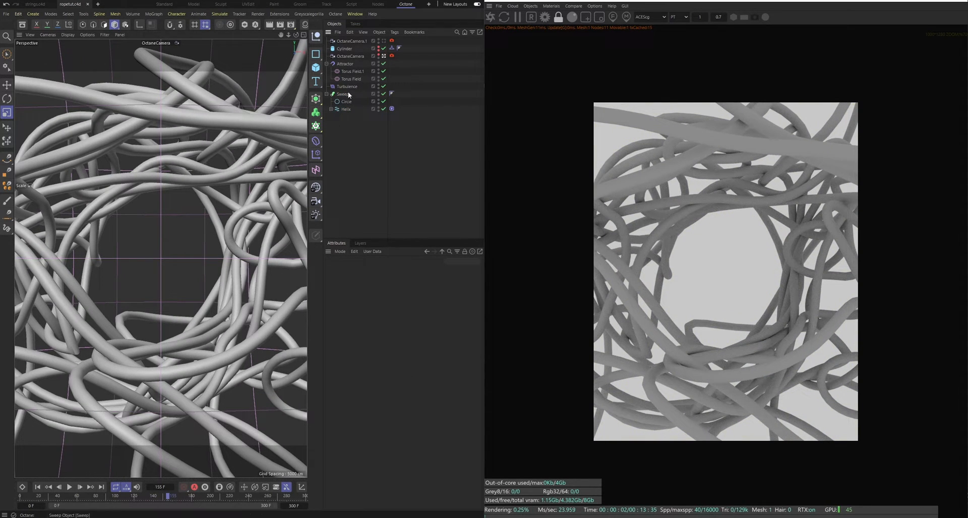
- Add a Subdivision Surface, nest the Sweep inside it and refresh the Octane live render
click(315, 126)
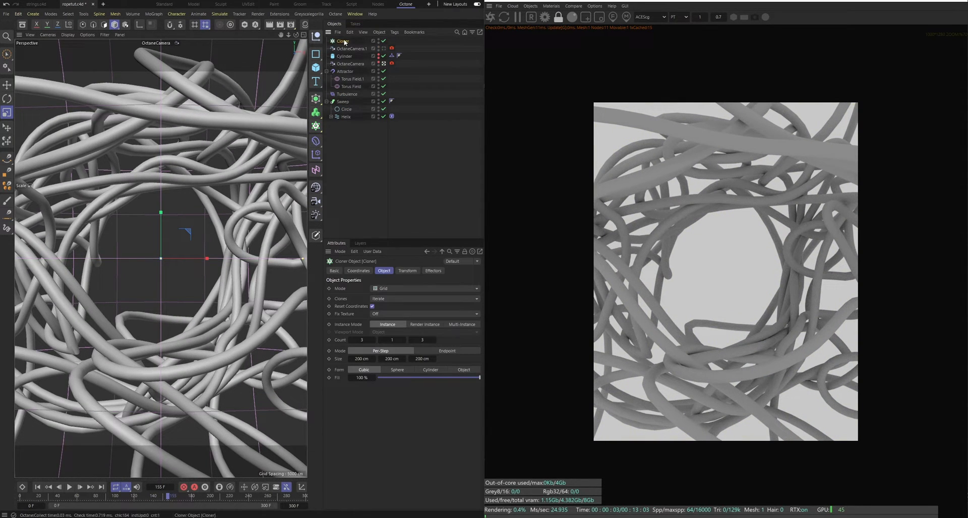
key(Delete)
drag(316, 99, 343, 111)
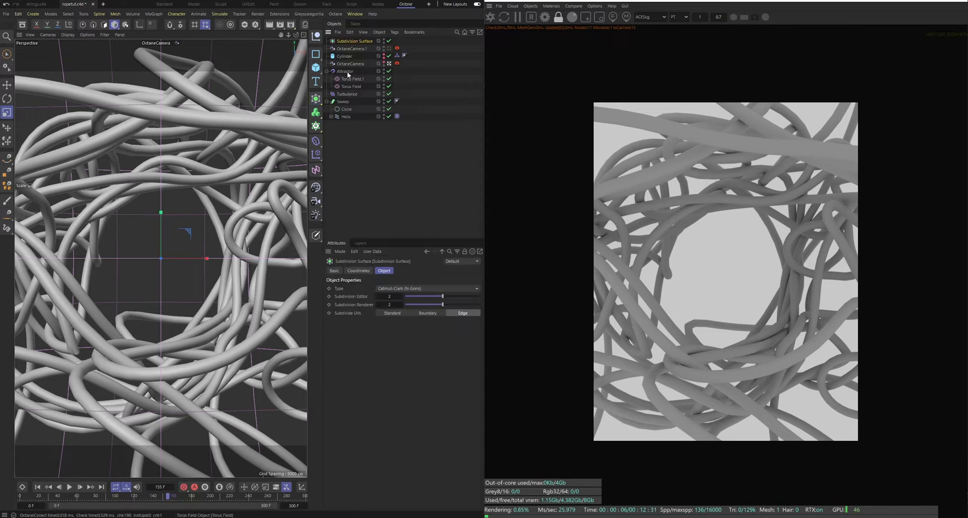
drag(356, 45, 356, 45)
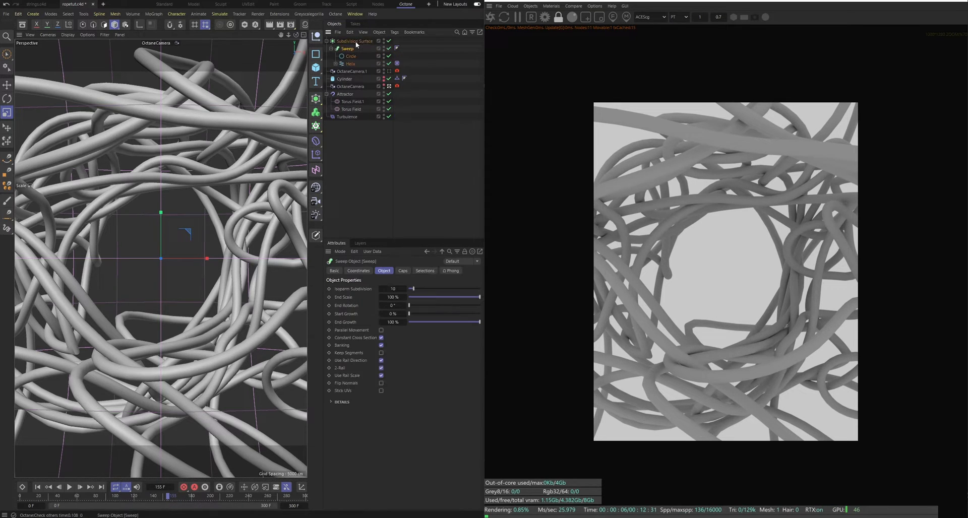
click(426, 138)
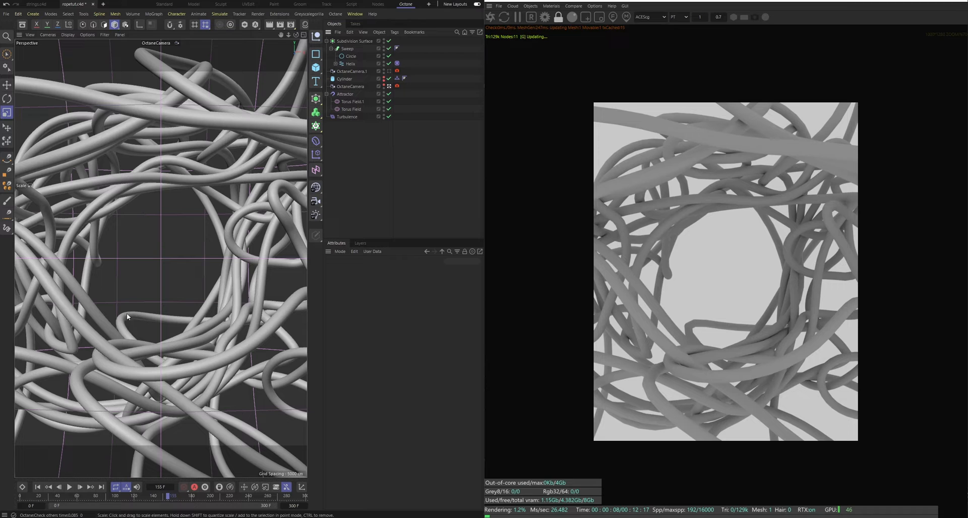
click(489, 19)
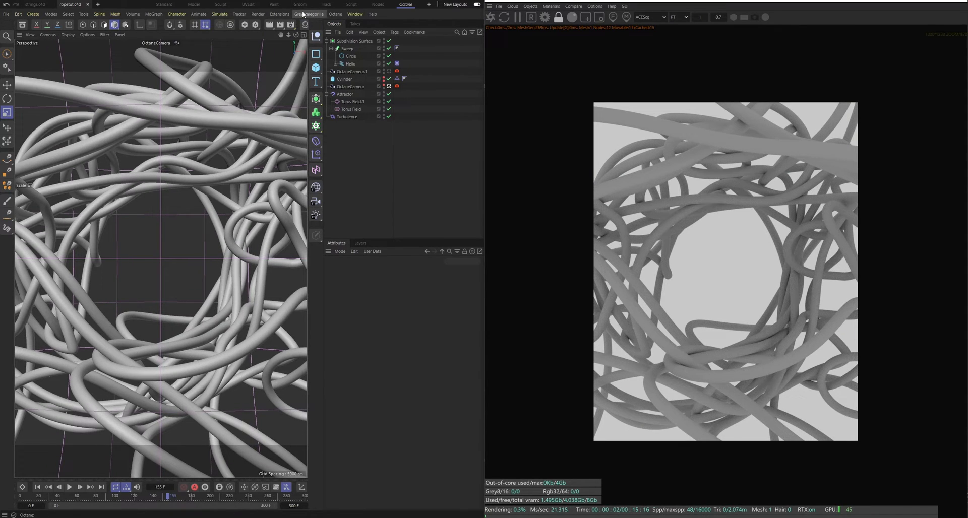
- Add an Octane HDRI environment and set its image texture's color space to ACEScg
click(303, 15)
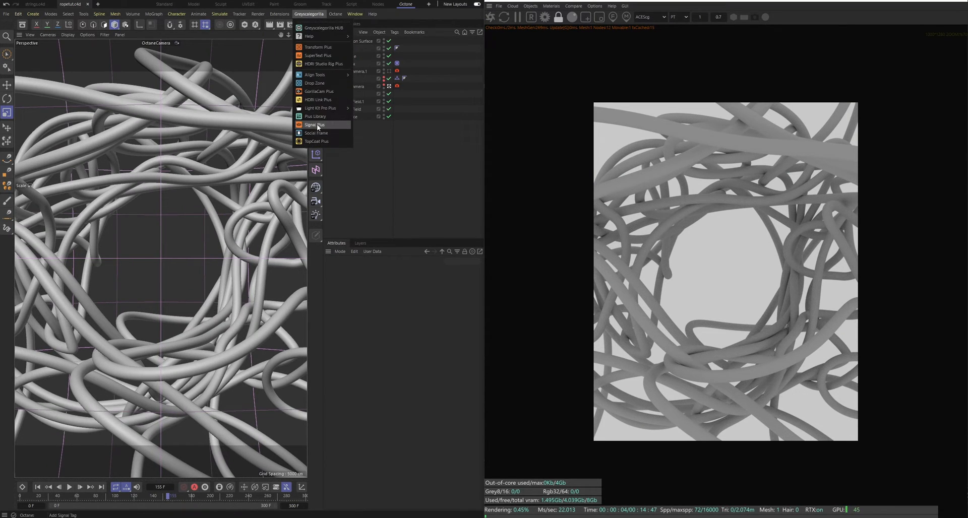
click(531, 6)
click(548, 33)
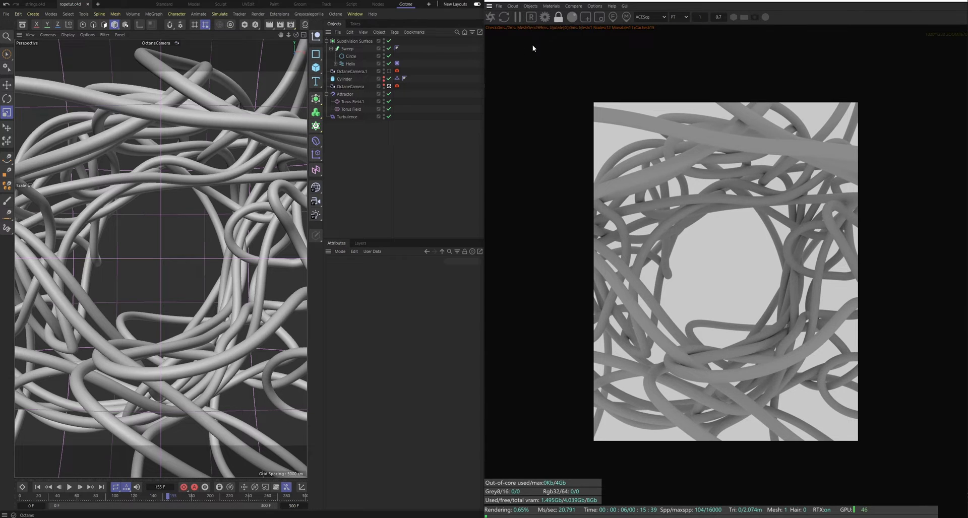
click(363, 321)
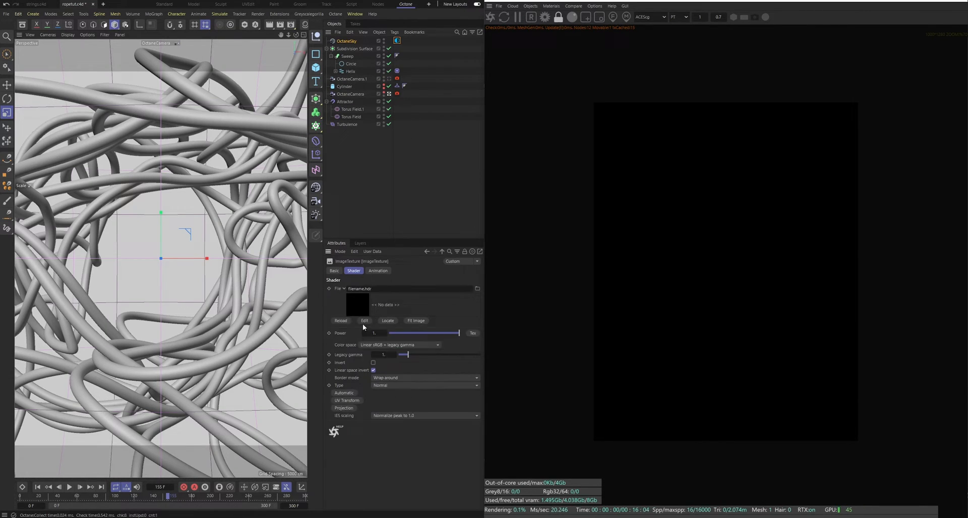
click(400, 345)
click(375, 388)
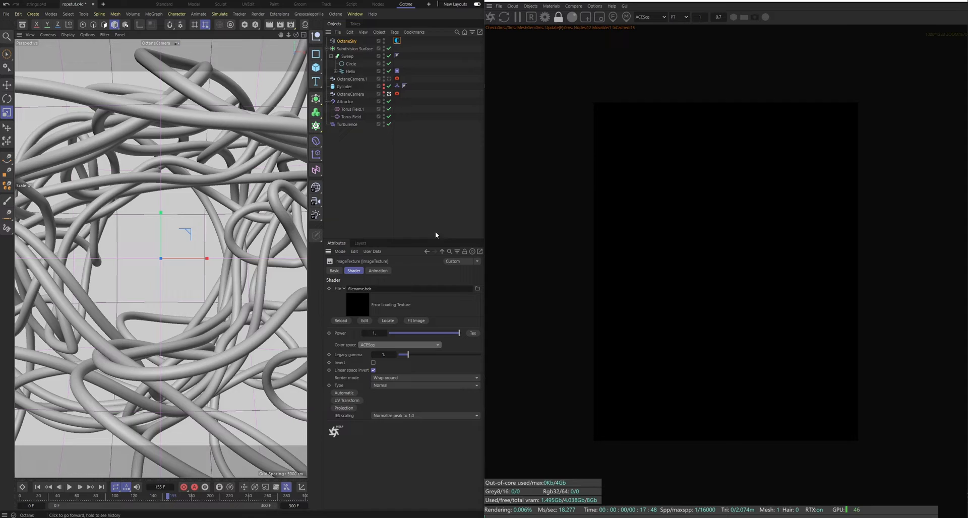
- Open the Greyscalegorilla Plus Library from the sky's environment tag and browse the Pro Studios Metal Vol 2 HDRIs in an enlarged window
click(397, 41)
click(309, 14)
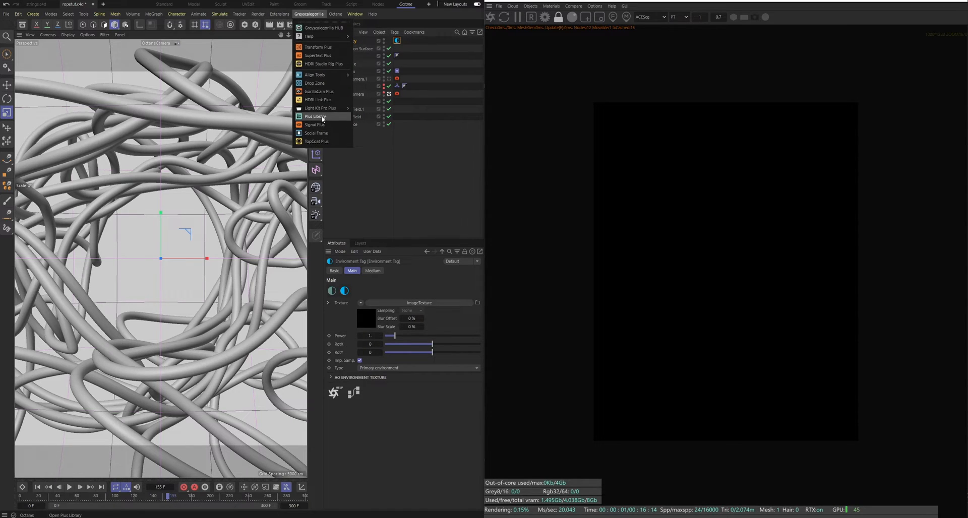
click(322, 117)
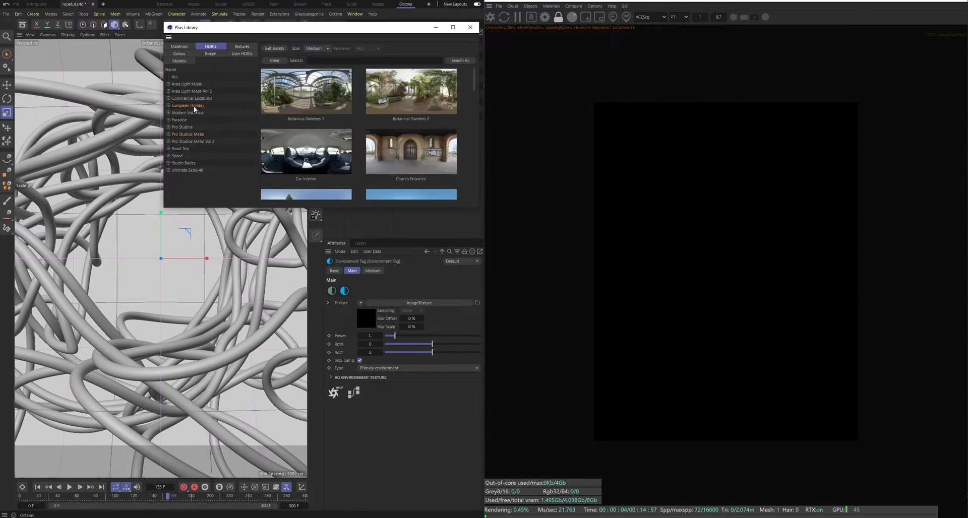
click(181, 120)
click(186, 142)
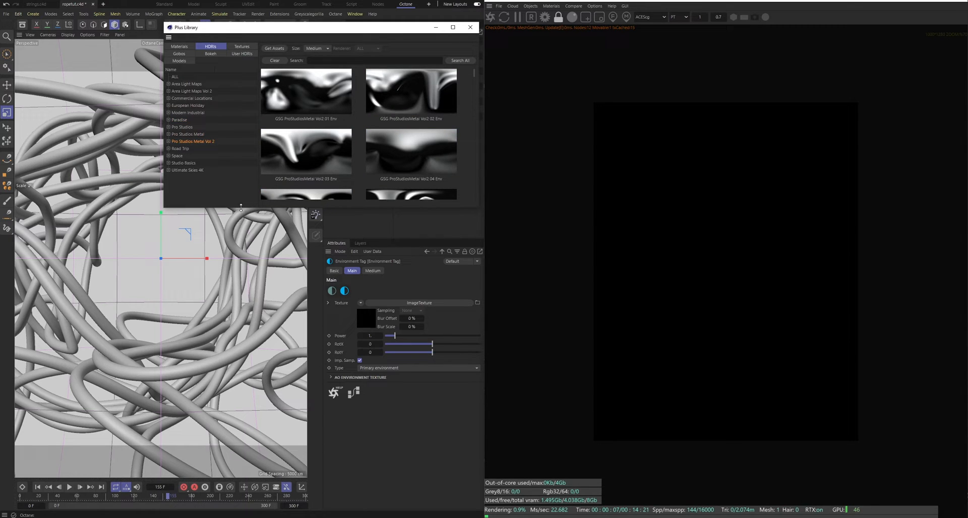
drag(241, 208, 241, 393)
scroll(343, 296, down, 5)
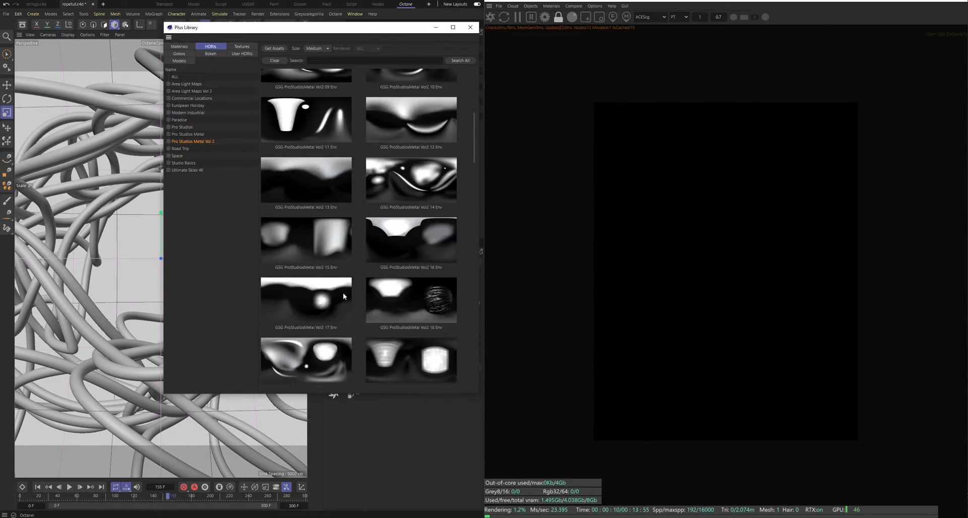
scroll(353, 289, down, 1)
scroll(388, 203, down, 15)
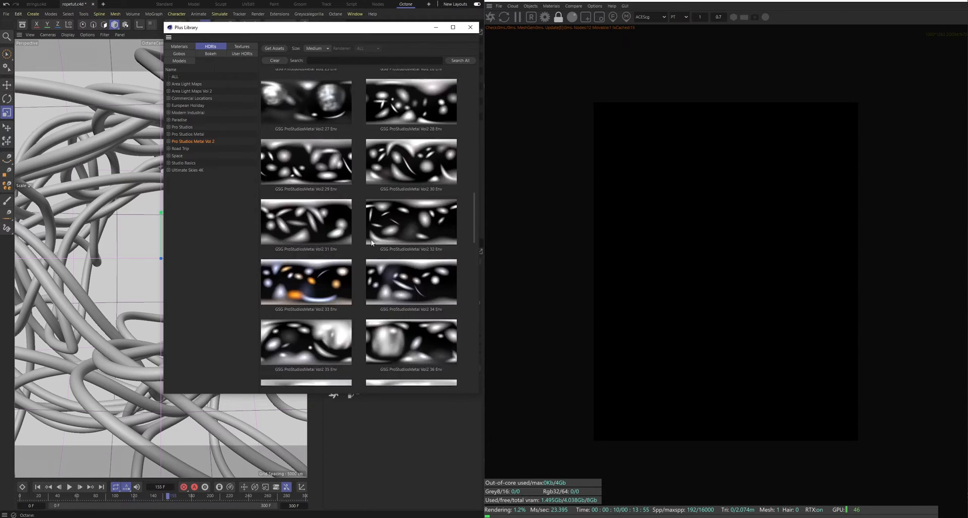
- Try applying the Creative Office HDRI from Commercial Locations directly to the environment tag's texture
click(194, 127)
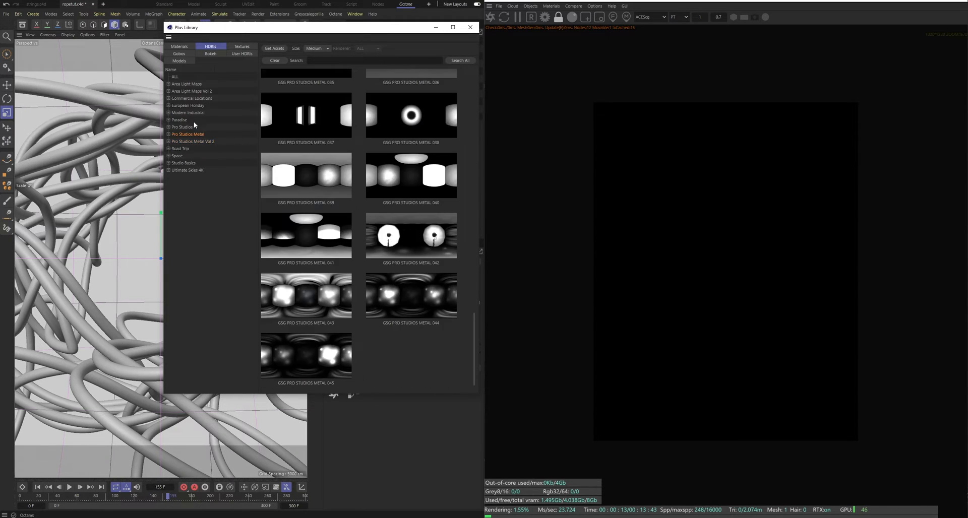
click(194, 113)
click(194, 98)
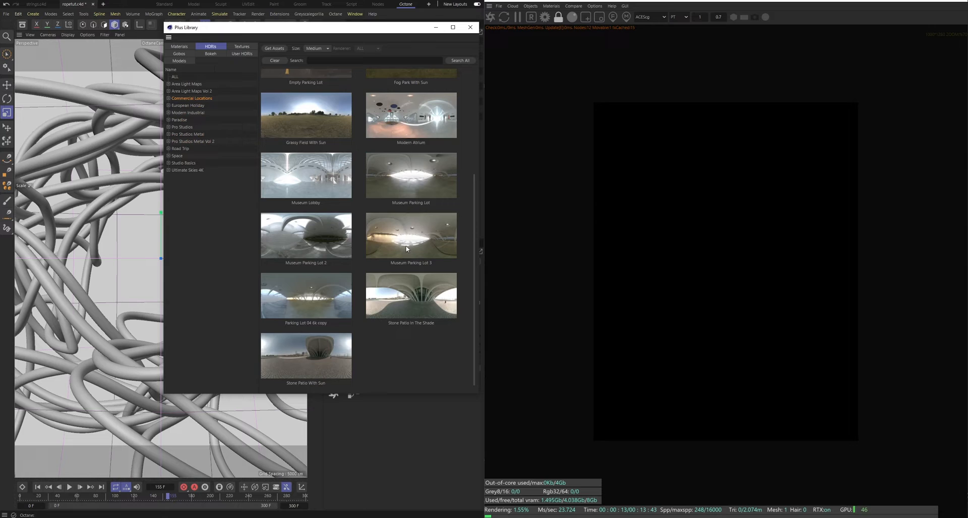
scroll(407, 249, up, 4)
drag(336, 33, 161, 93)
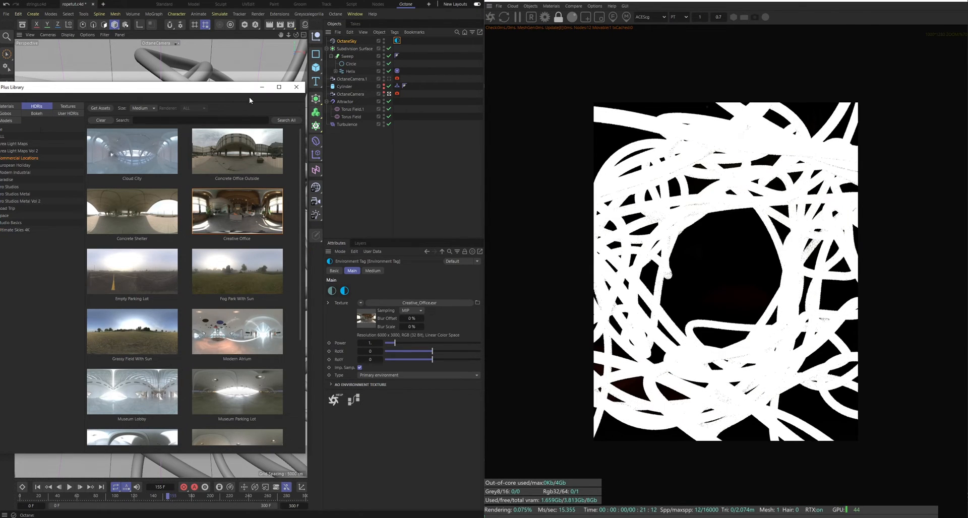
click(262, 87)
- Load the Creative Office HDRI from the Plus Library into the OctaneSky's ImageTexture shader, keeping ACEScg as its color space
click(368, 322)
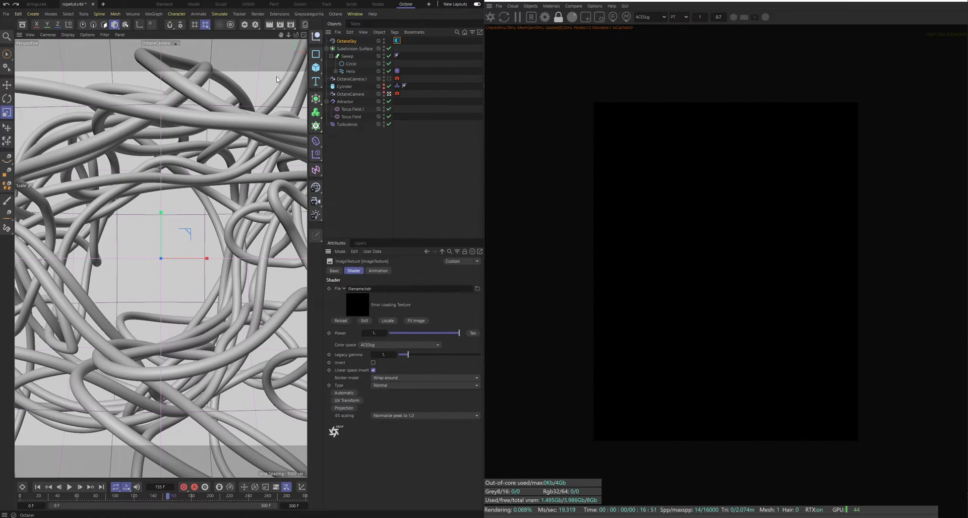
click(308, 15)
click(308, 117)
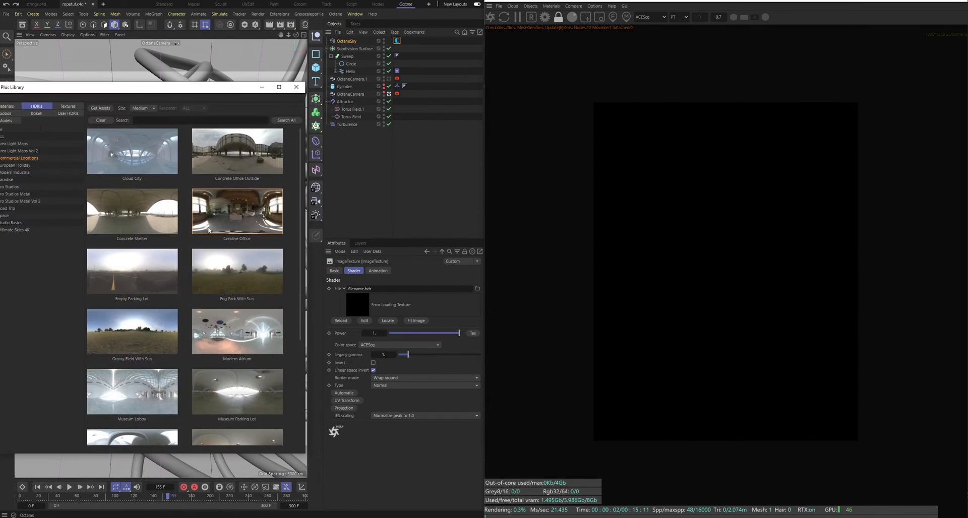
click(262, 87)
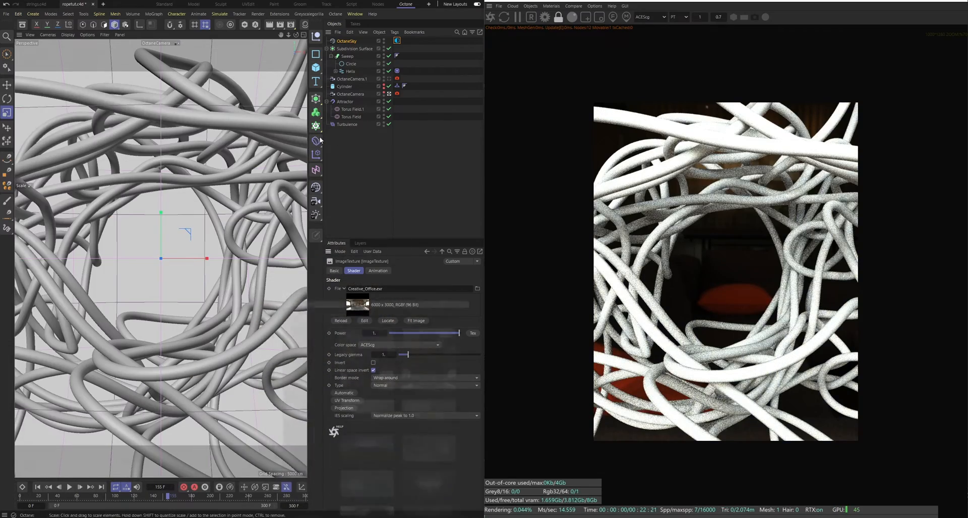
- Rotate the environment by setting the OctaneSky's RotX to about -0.65
click(397, 41)
click(404, 343)
drag(404, 346, 403, 348)
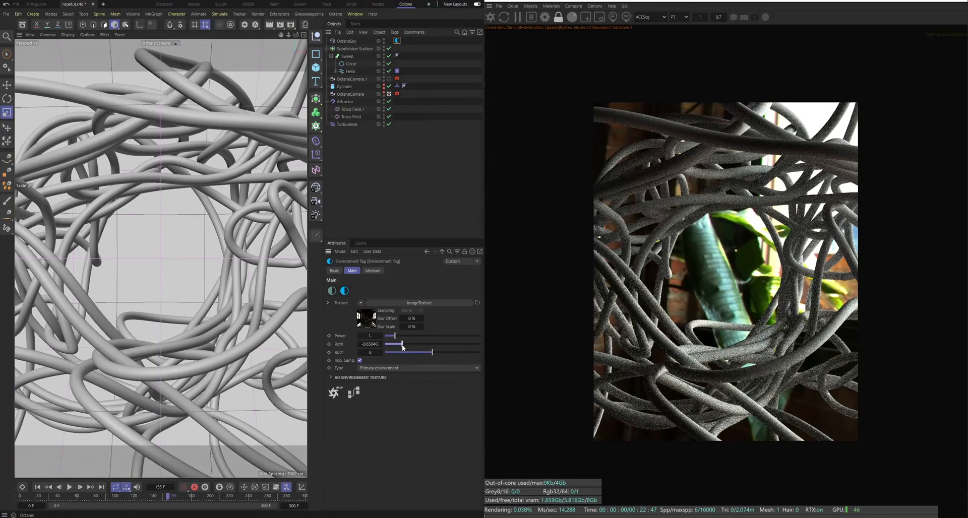
- Duplicate the OctaneSky and open the copy's environment tag
click(410, 150)
scroll(695, 360, up, 4)
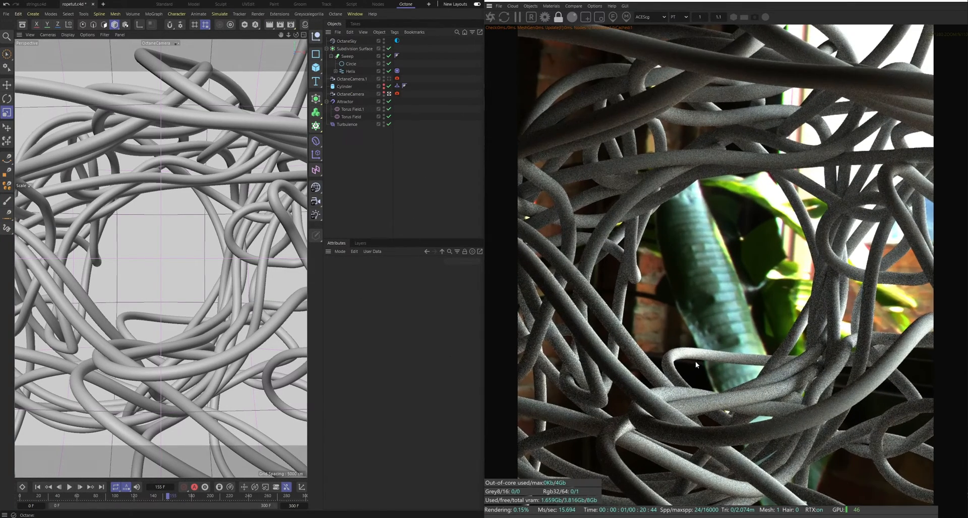
scroll(699, 354, down, 5)
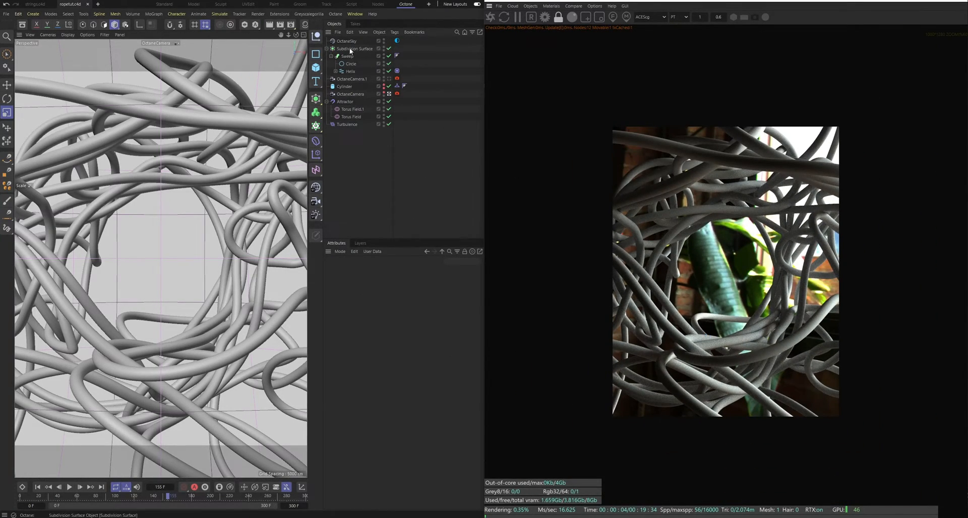
ctrl+drag(348, 42, 349, 38)
click(397, 41)
- Clear the duplicated sky's environment texture and assign a new c4doctane ImageTexture shader to it
click(361, 303)
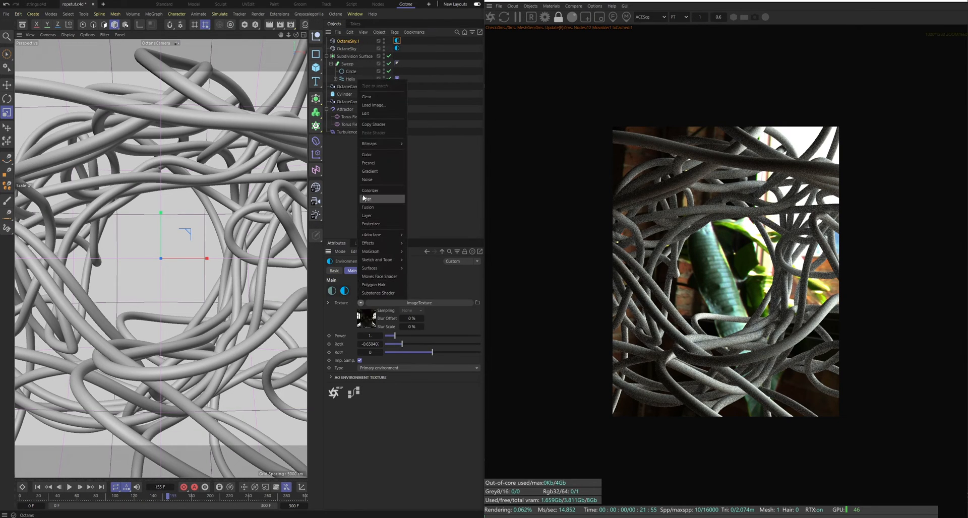
click(382, 98)
click(361, 303)
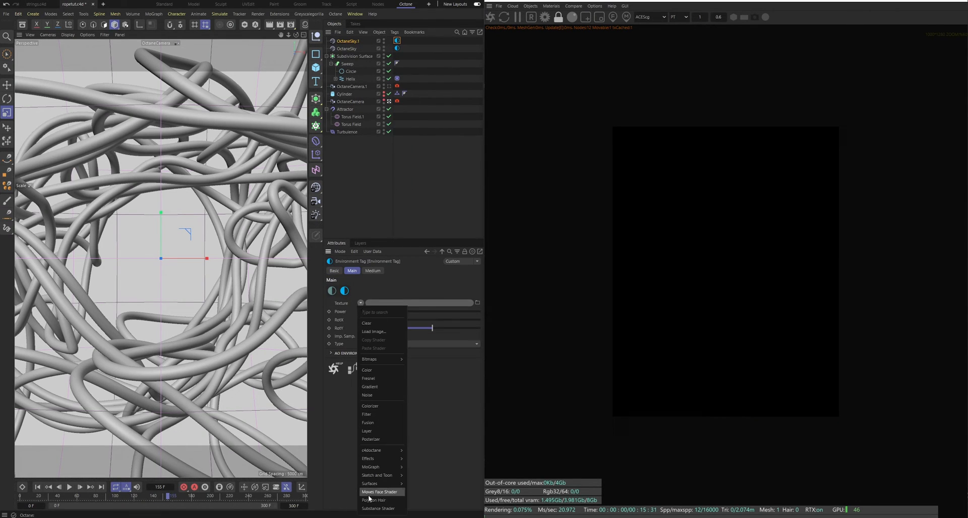
mouse_move(395, 450)
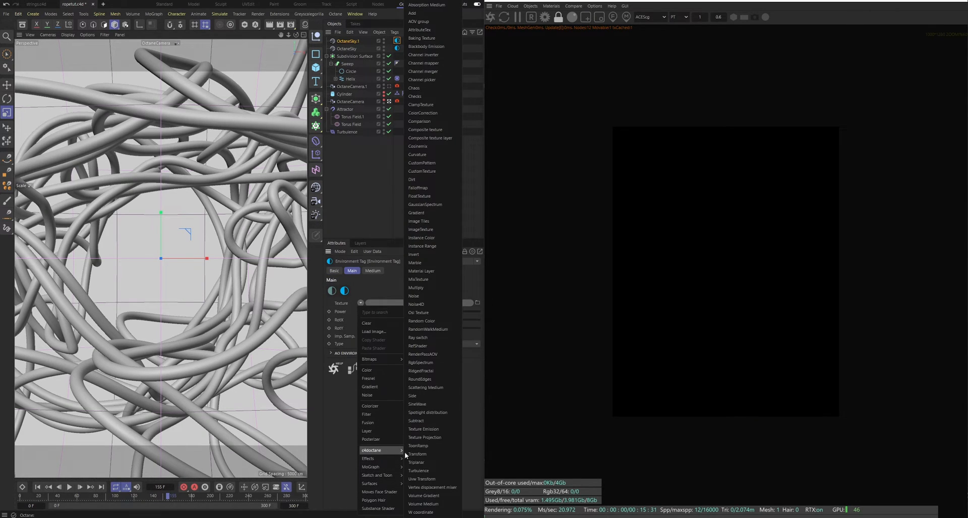
click(433, 230)
- Bring up the Plus Library and browse its HDRI collections to Pro Studios Metal
mouse_move(678, 508)
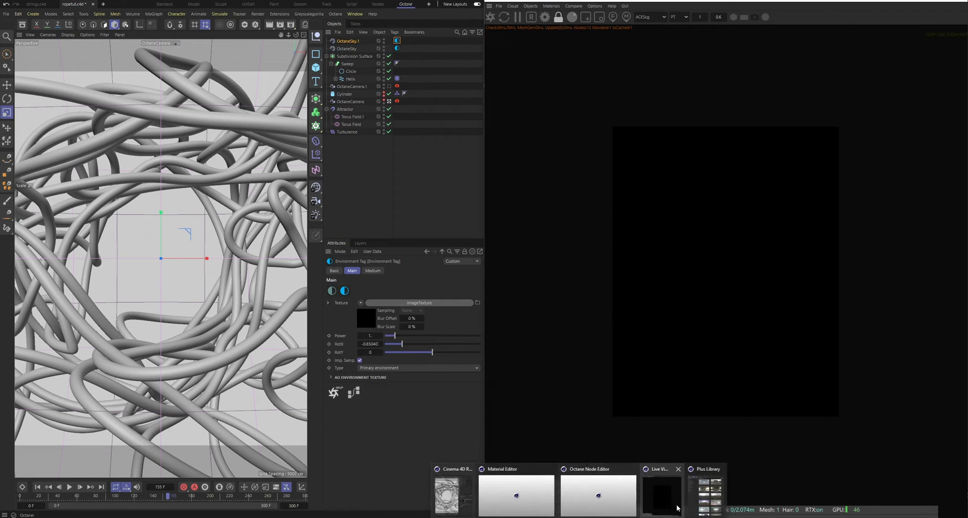
click(706, 497)
drag(60, 94, 115, 58)
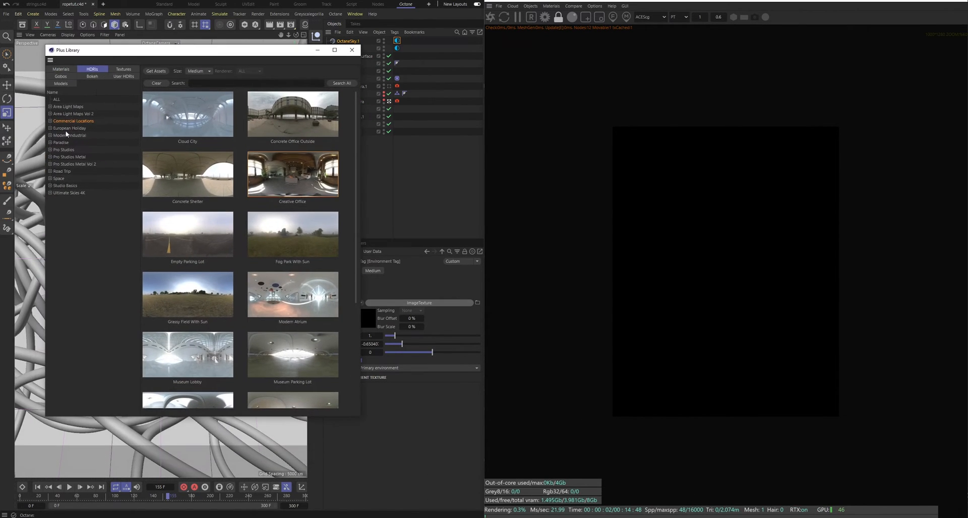
click(69, 156)
click(64, 171)
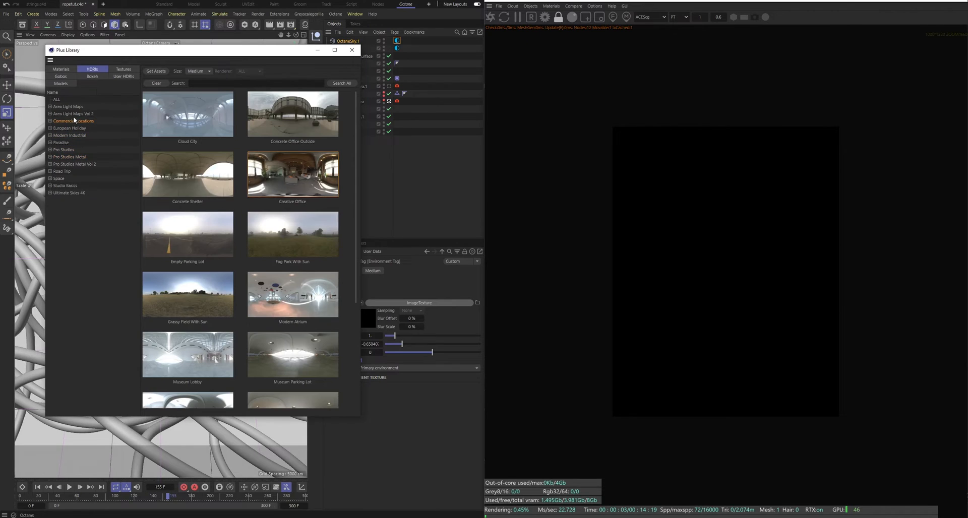
click(70, 157)
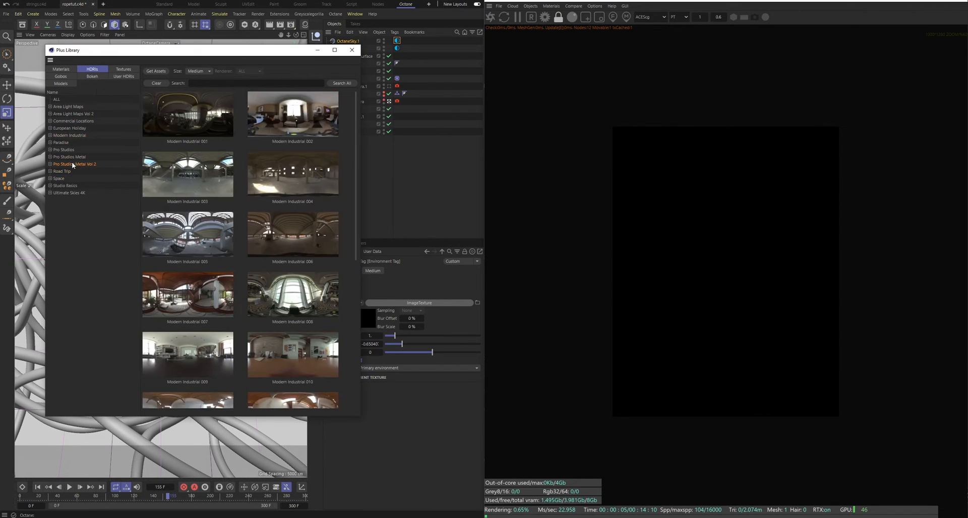
scroll(298, 227, down, 4)
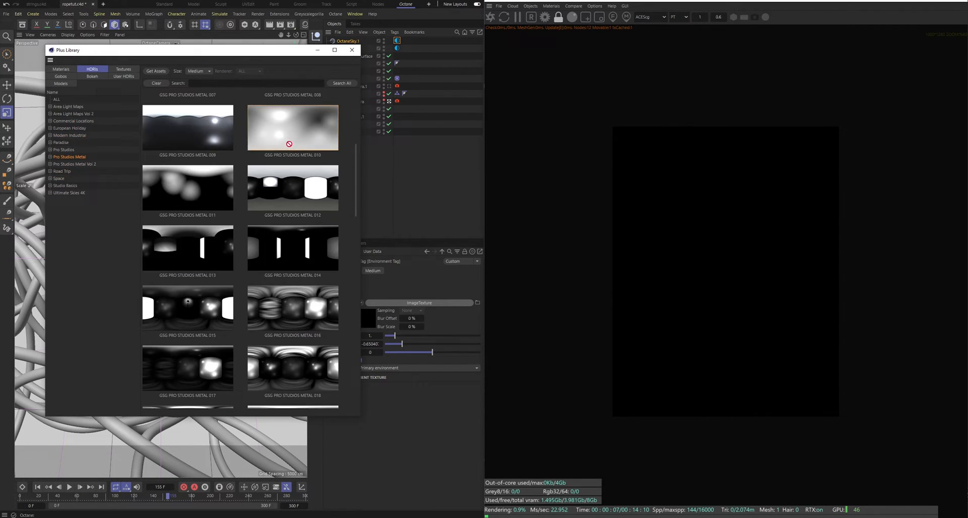
- Load the GSG Pro Studios Metal 010 HDRI into the duplicated sky's ImageTexture shader and set its color space to ACEScg
click(368, 324)
drag(289, 134, 290, 138)
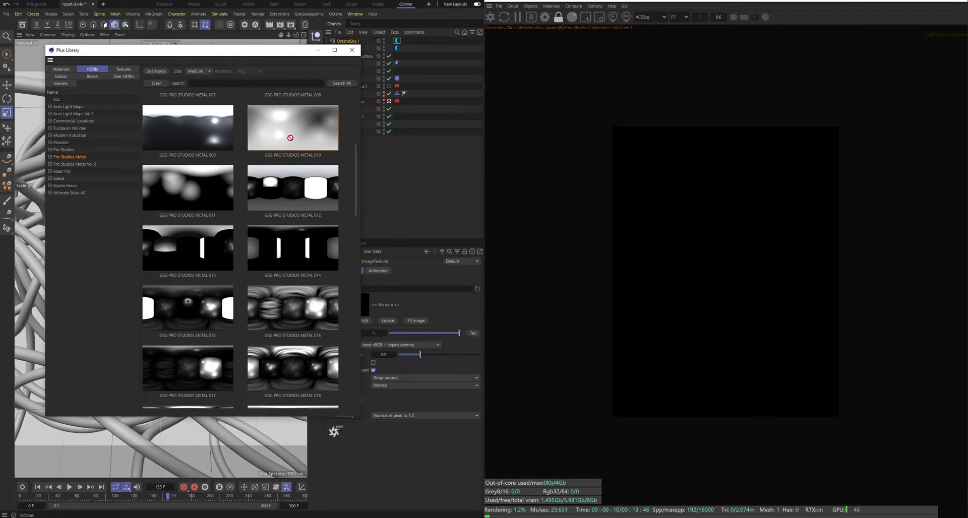
click(318, 50)
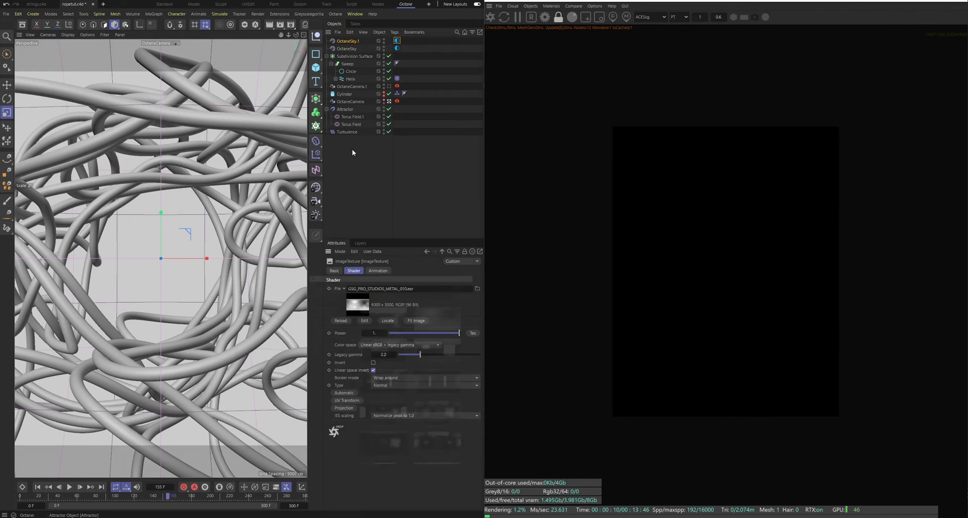
click(380, 344)
click(374, 388)
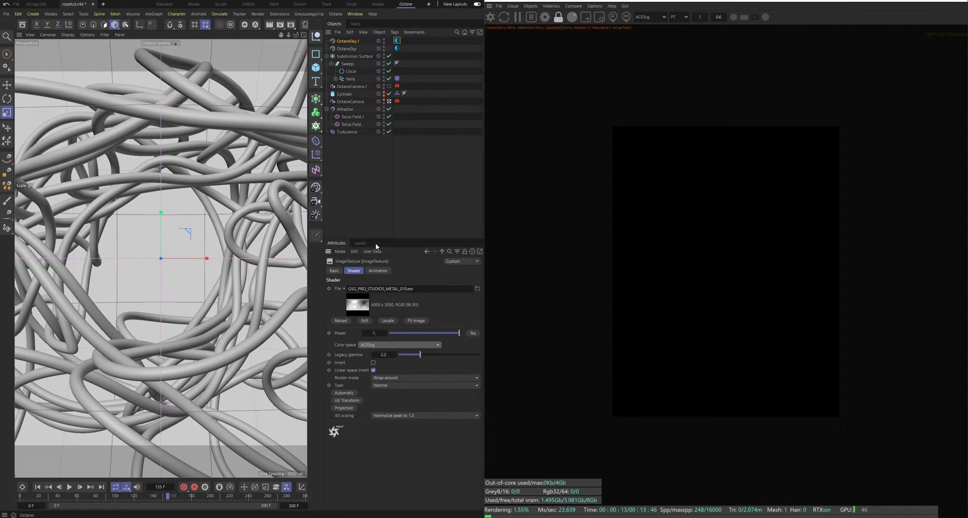
- Set the duplicated sky's environment tag type to Visible environment
click(397, 41)
click(373, 368)
click(375, 384)
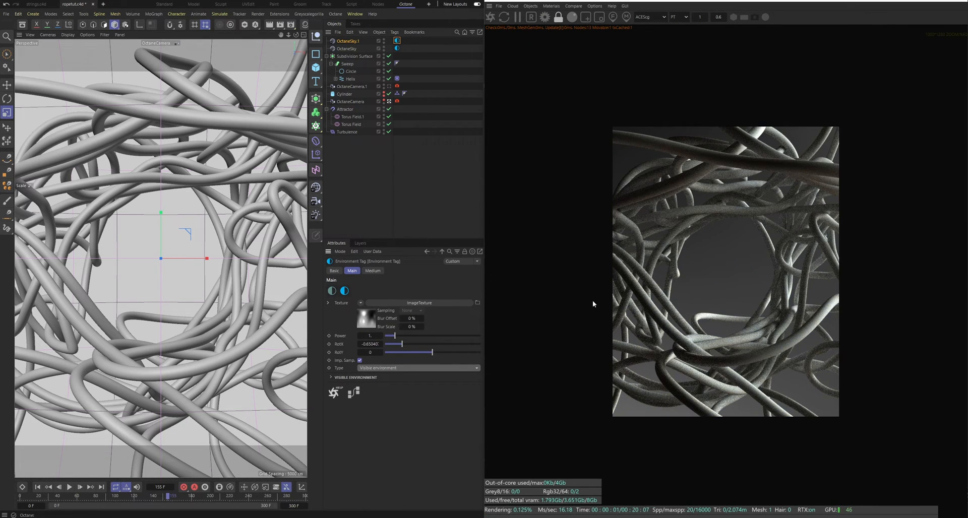
scroll(723, 280, up, 2)
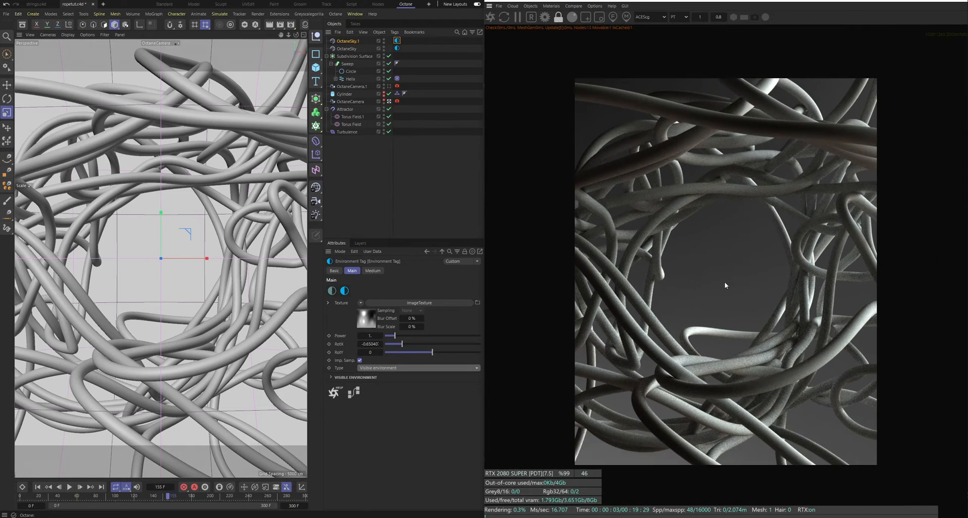
- Rotate the original OctaneSky's primary environment further by raising its RotX value
click(396, 48)
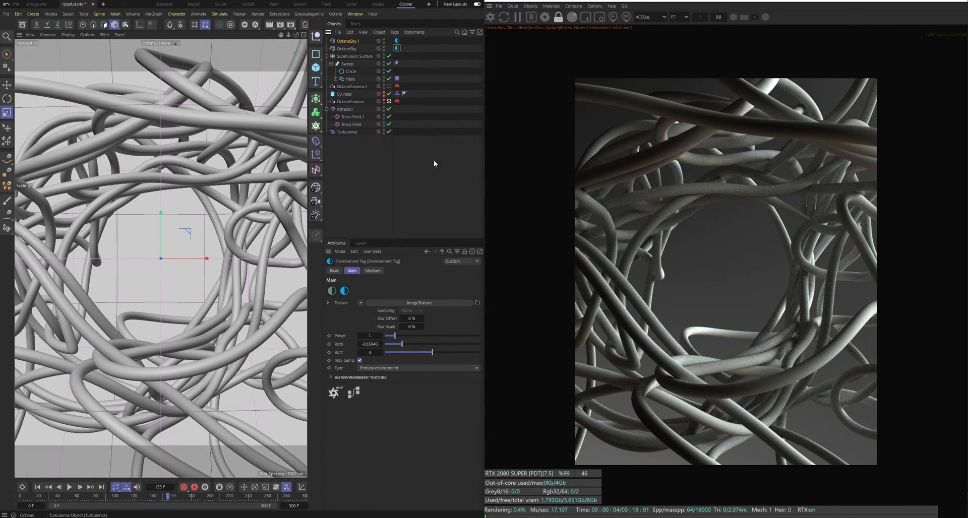
drag(408, 346, 412, 345)
click(397, 179)
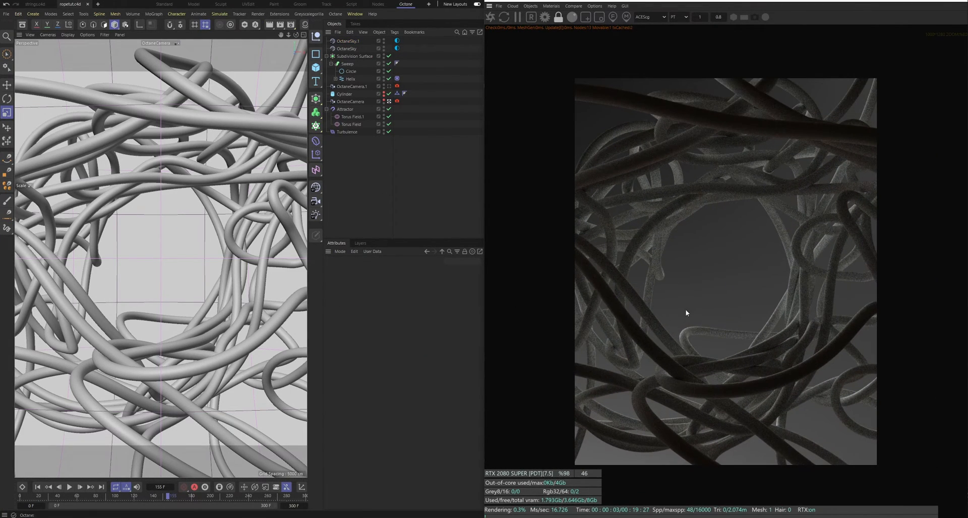
- Check the lit cables in the render at frames 182, 212 and 228 of the animation
mouse_move(186, 499)
mouse_down()
mouse_move(177, 497)
mouse_move(193, 499)
mouse_up()
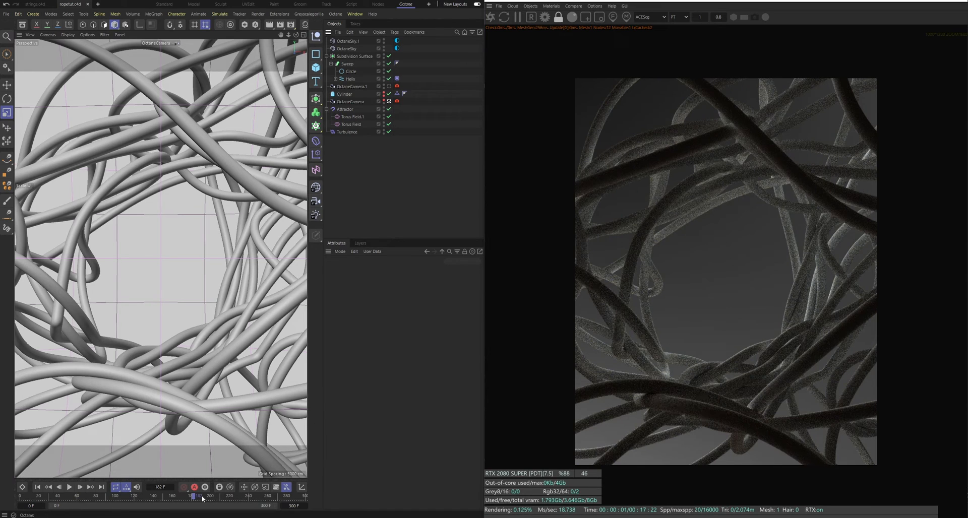
click(217, 497)
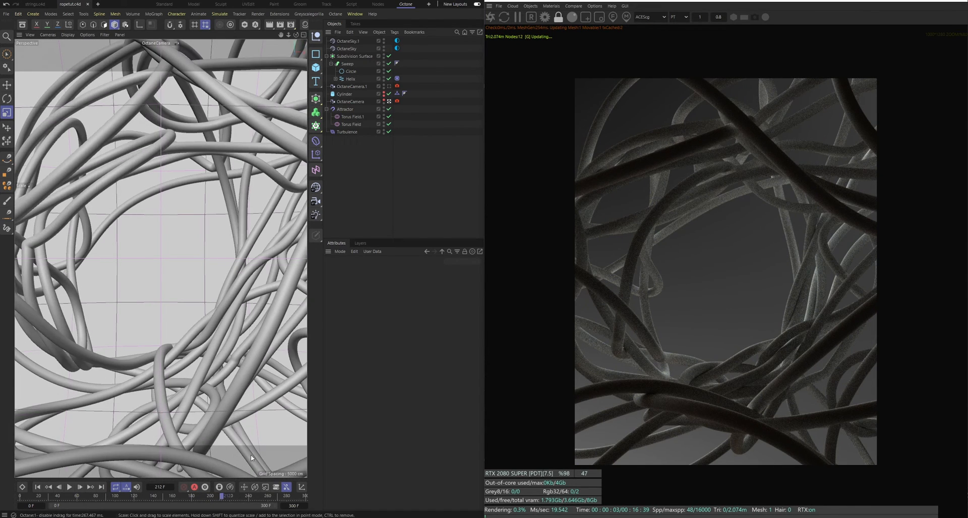
click(235, 497)
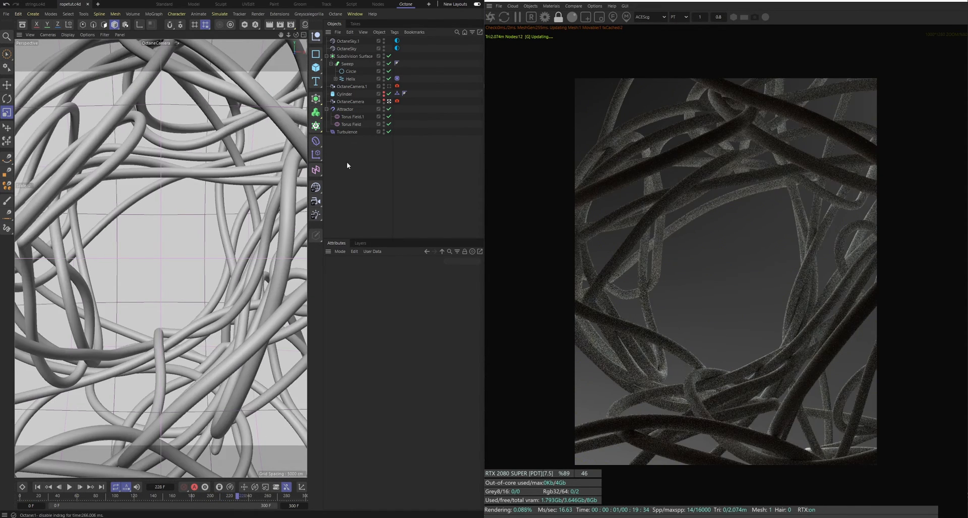
- Leave the OctaneCamera view and examine the attractor's two torus fields around the tangled rope from several angles
click(316, 142)
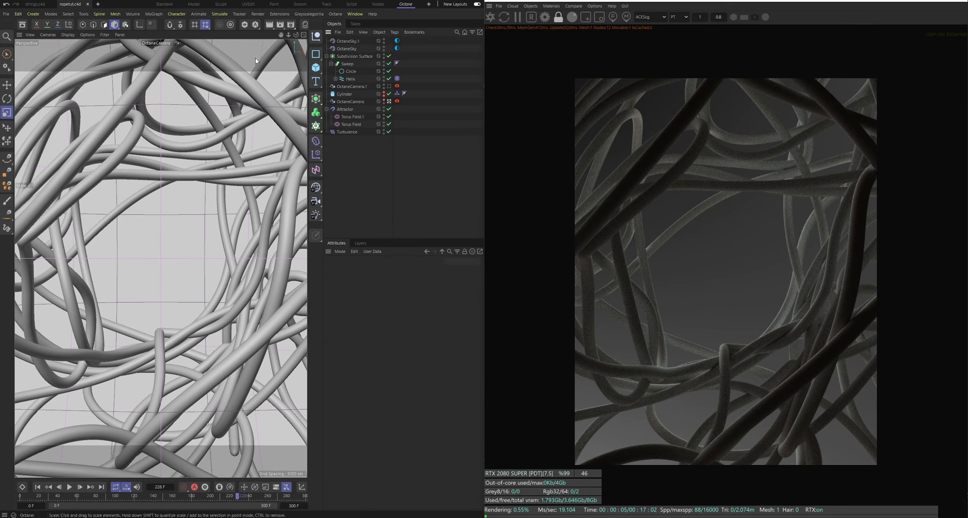
click(389, 103)
drag(297, 38, 284, 43)
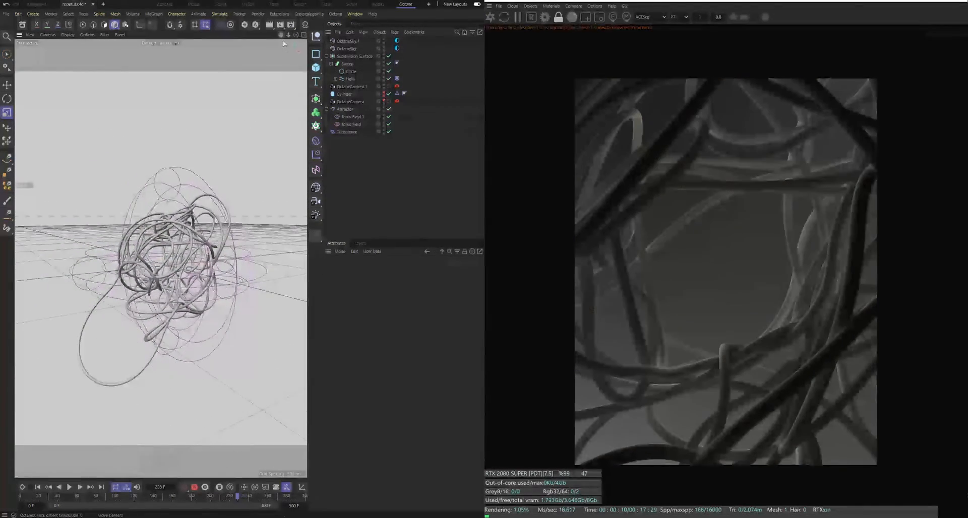
click(349, 117)
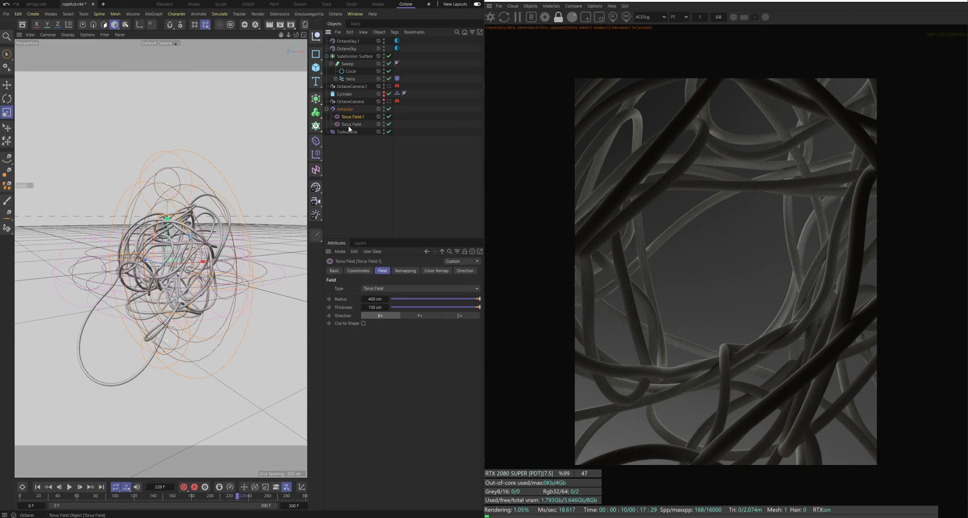
click(353, 124)
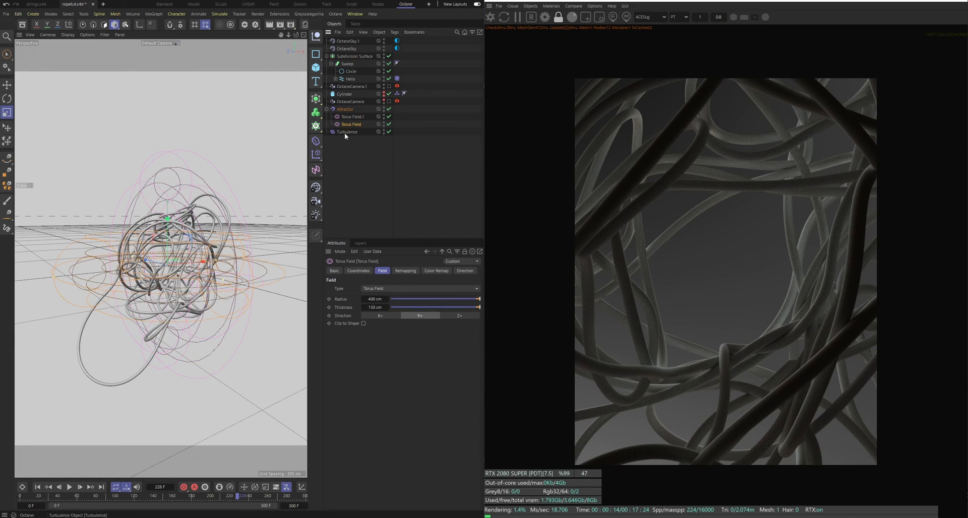
click(357, 188)
drag(296, 36, 327, 29)
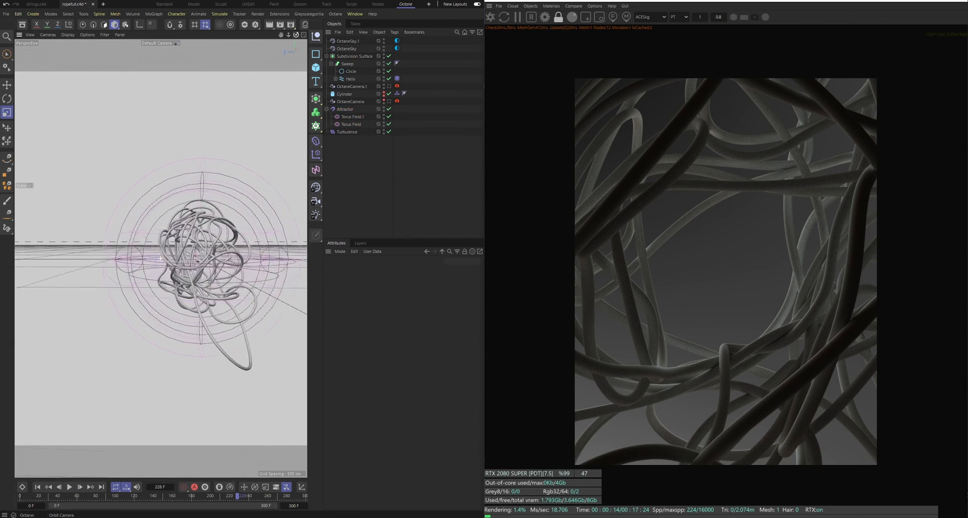
alt+drag(161, 258, 228, 268)
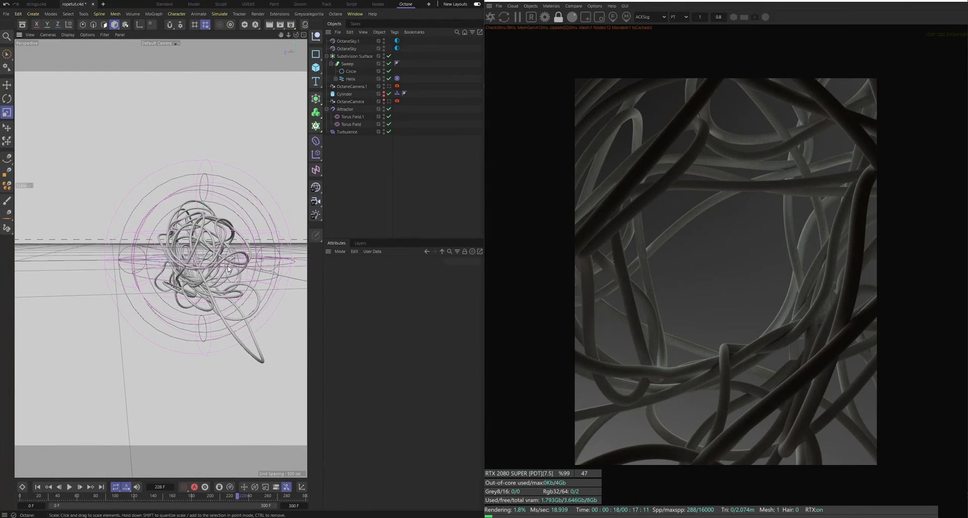
- Switch the viewport to OctaneCamera.1 and save the scene
click(390, 87)
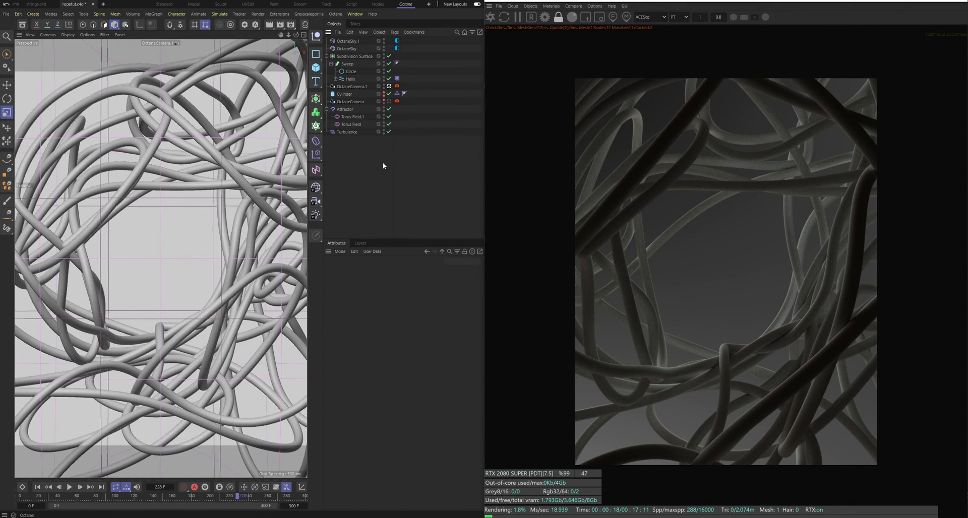
key(ctrl+s)
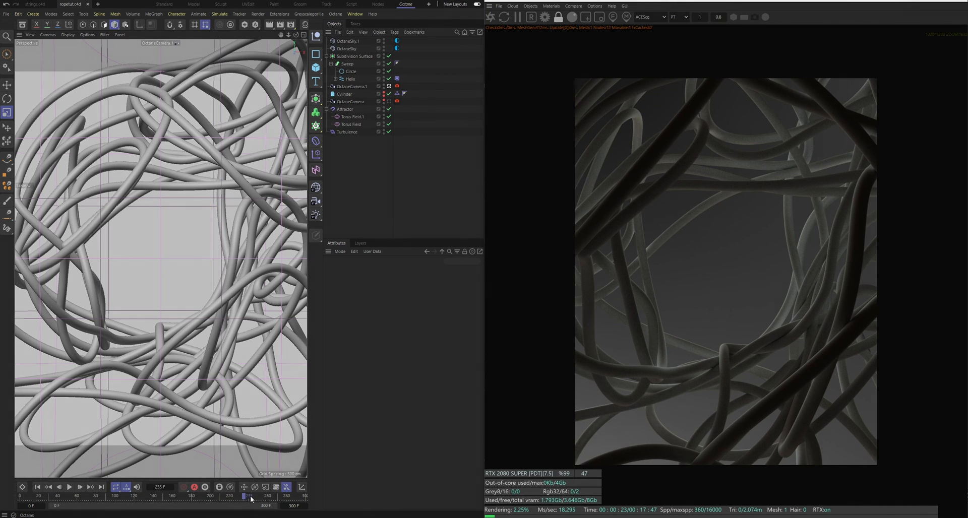
- Preview other frames of the animation through OctaneCamera.1 and inspect the resulting render up close
drag(251, 499, 257, 499)
click(152, 497)
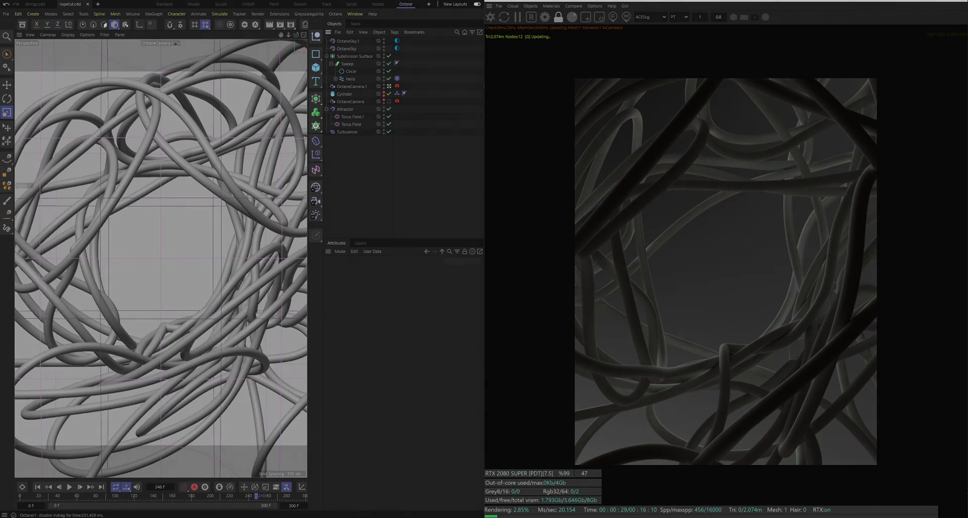
drag(152, 498, 157, 498)
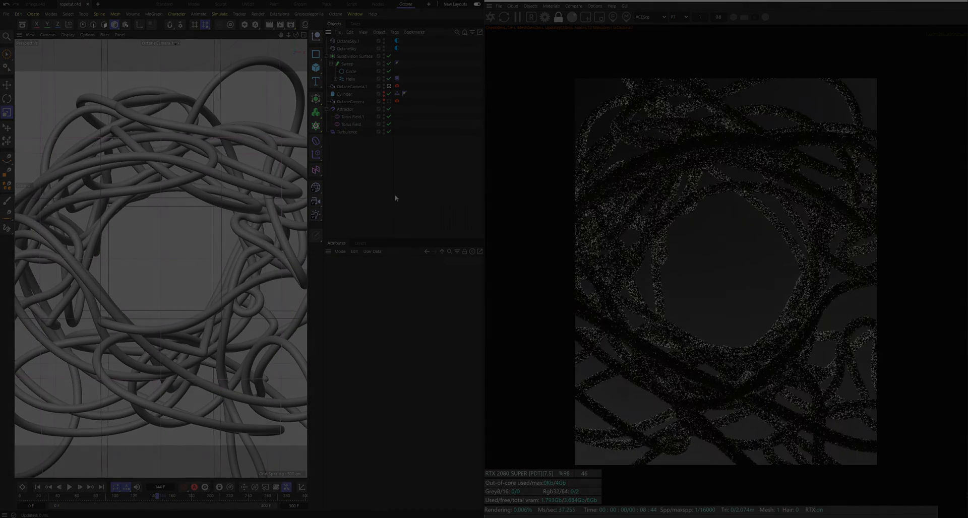
scroll(713, 293, up, 4)
scroll(716, 294, down, 4)
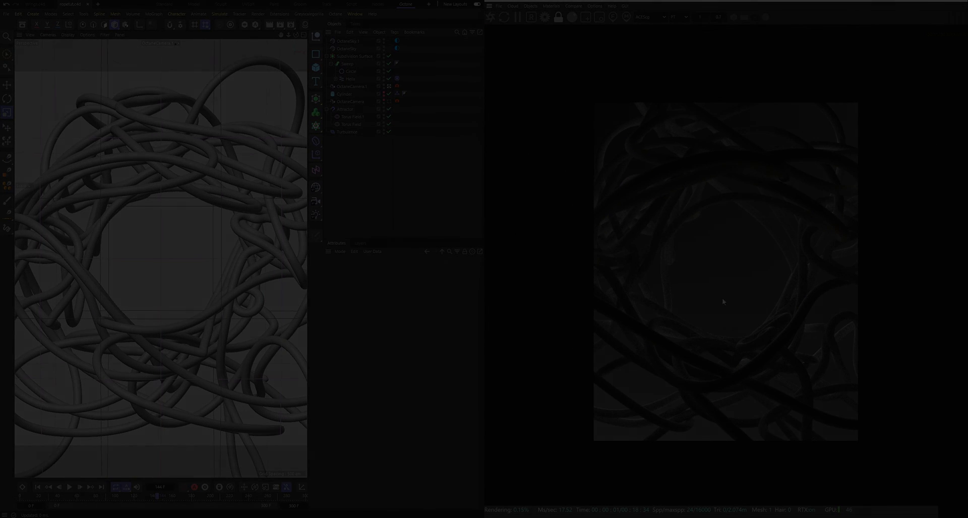